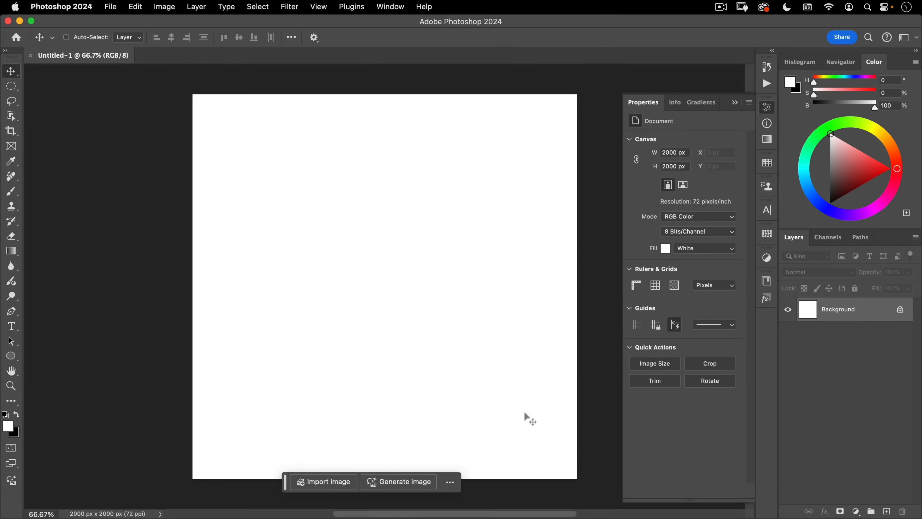
# Open the Generate image dialog for the blank canvas, move it slightly higher, and activate its prompt field.
pyautogui.click(767, 107)
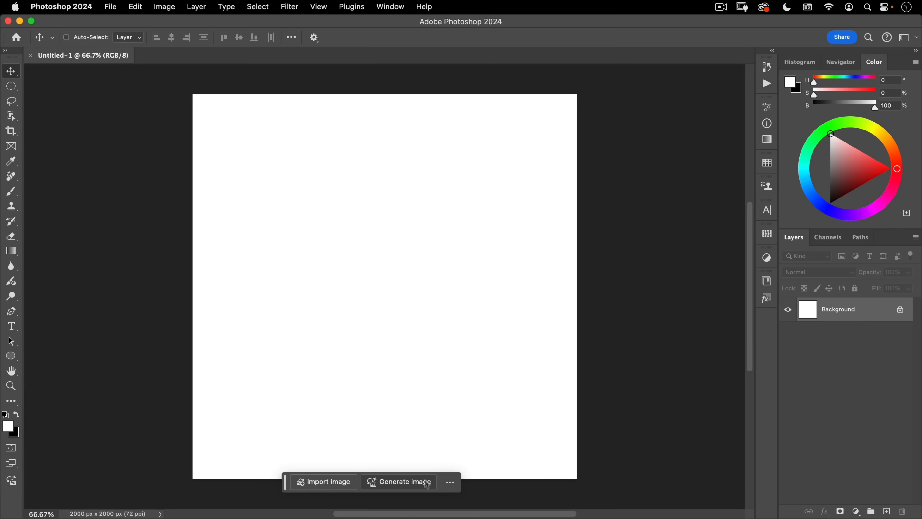
pyautogui.click(384, 481)
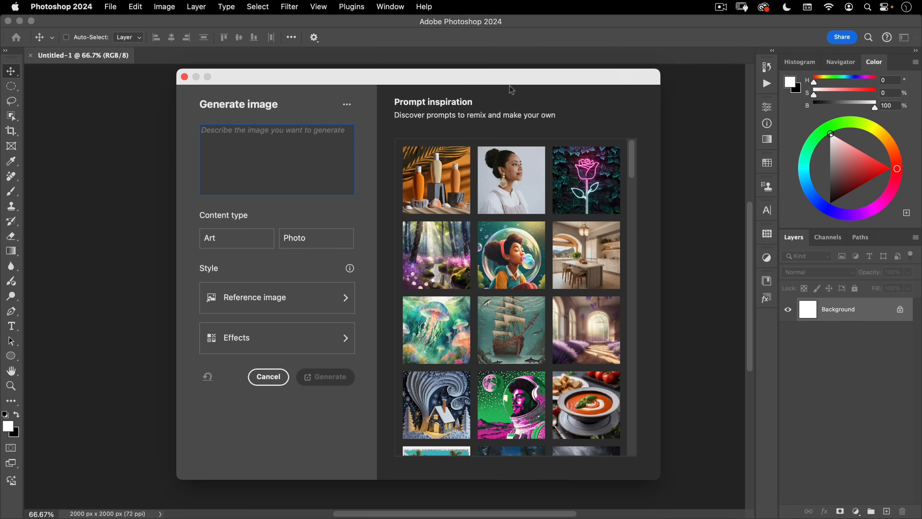
pyautogui.moveTo(515, 71); pyautogui.dragTo(511, 54)
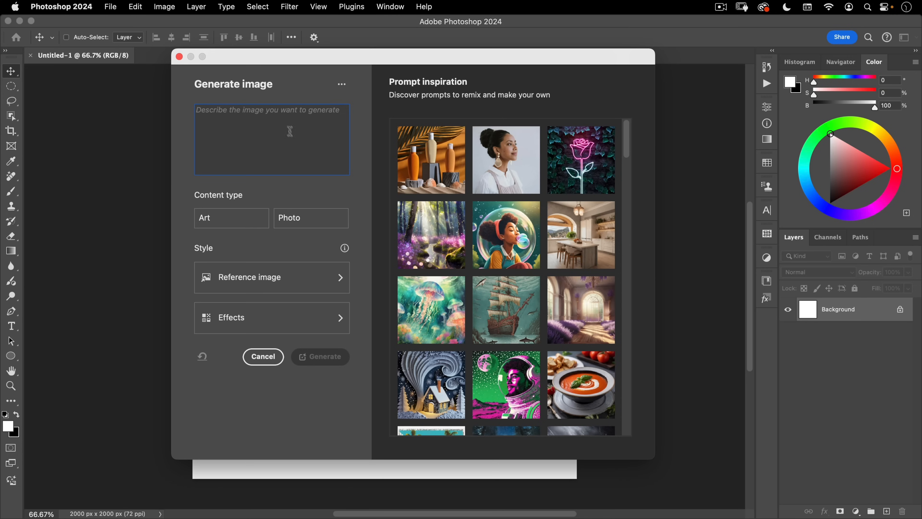
pyautogui.click(342, 84)
pyautogui.click(342, 84)
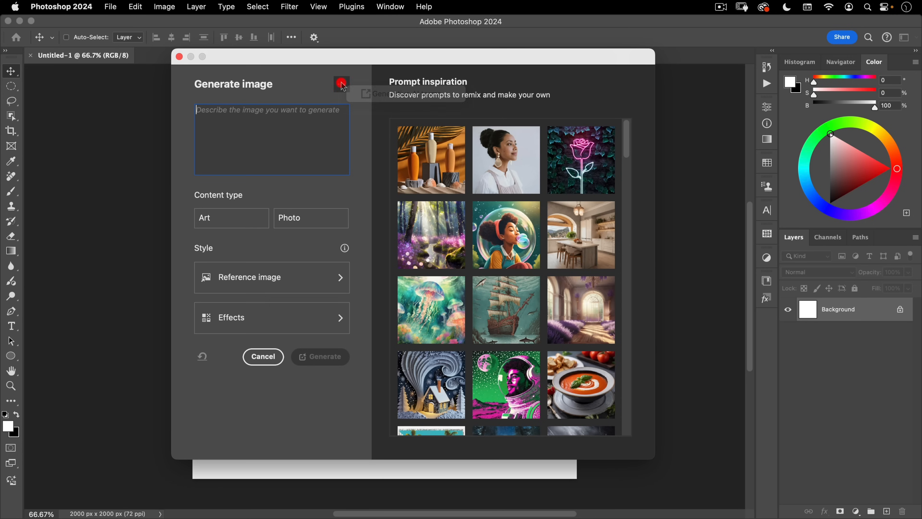
pyautogui.click(254, 117)
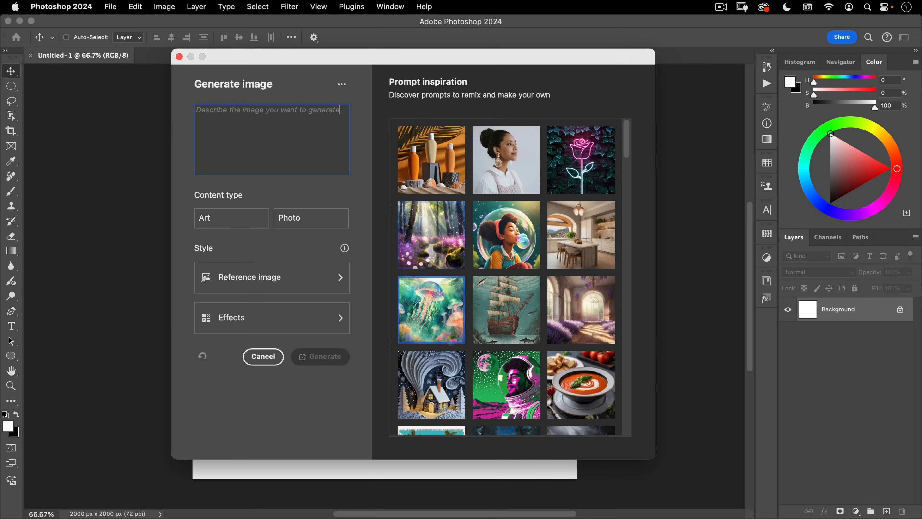
# Load the lemon water splash example from the prompt inspiration gallery, check its selected effect, and generate the image.
pyautogui.scroll(-2, 507, 327)
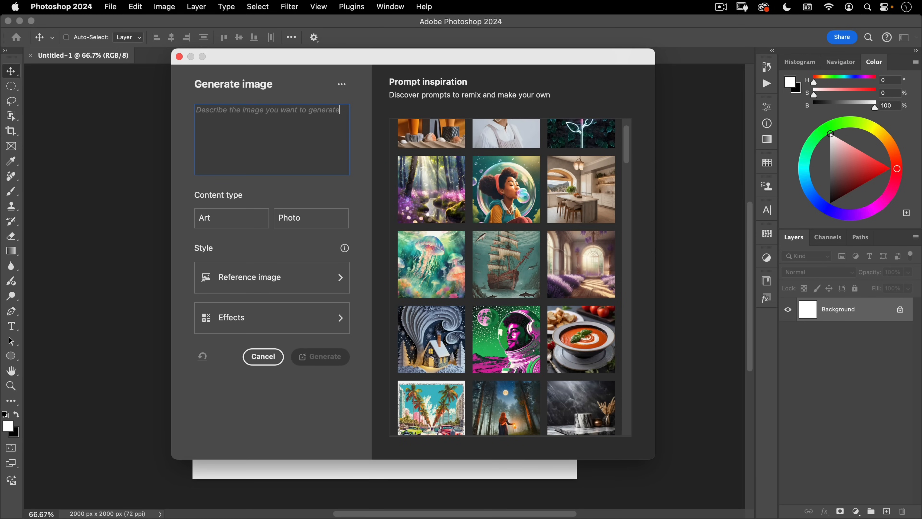
pyautogui.scroll(-2, 503, 404)
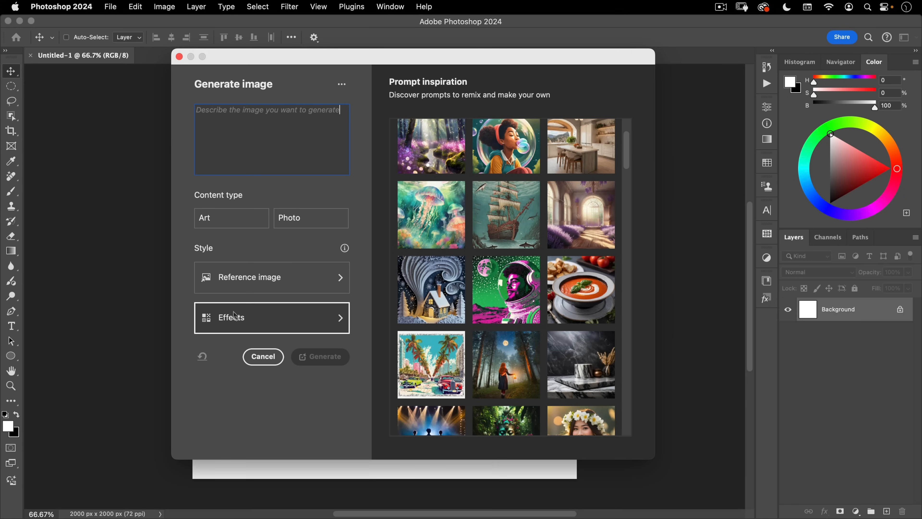
pyautogui.scroll(-9, 475, 304)
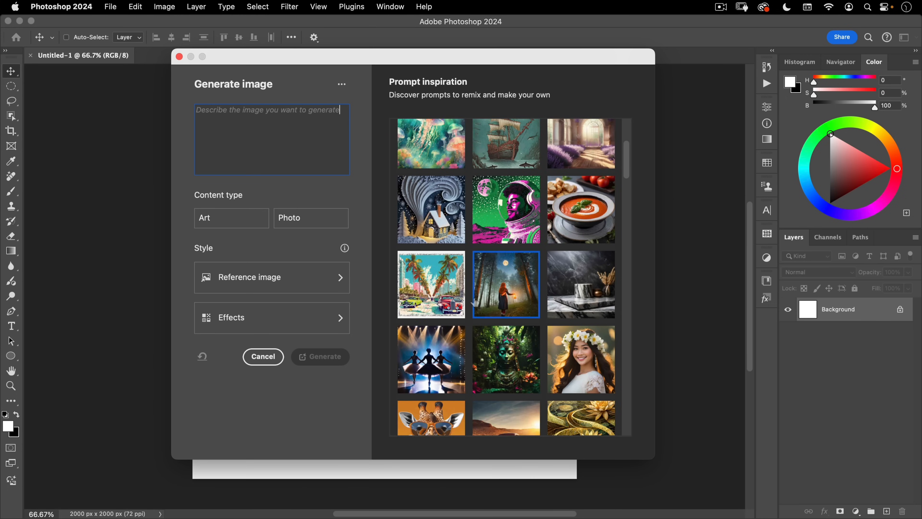
pyautogui.scroll(-20, 475, 304)
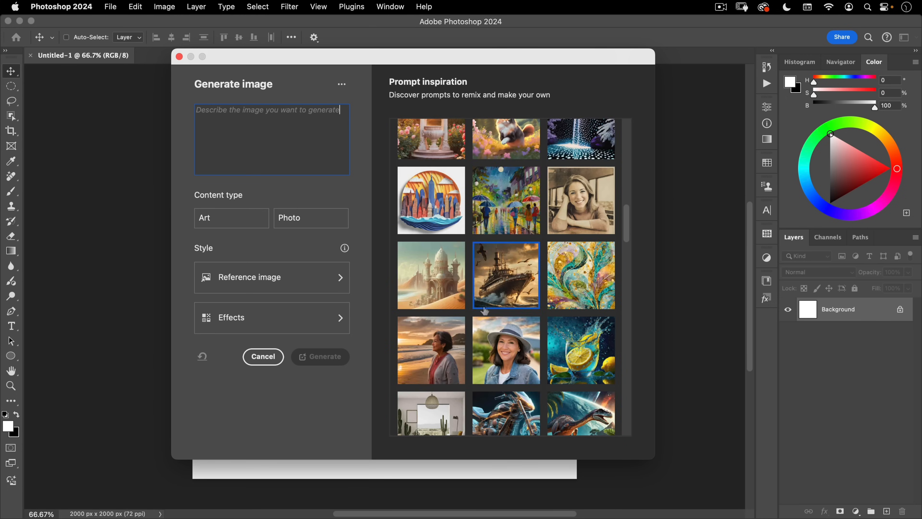
pyautogui.scroll(-4, 486, 314)
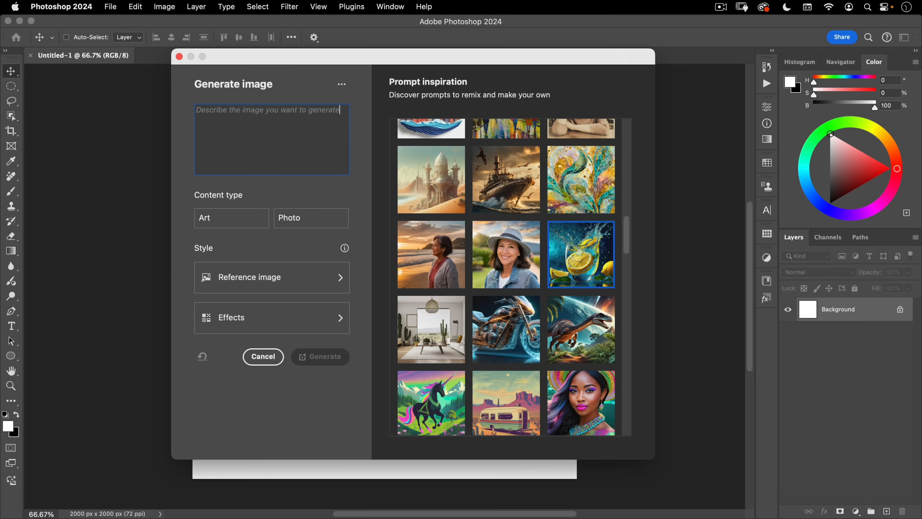
pyautogui.click(582, 282)
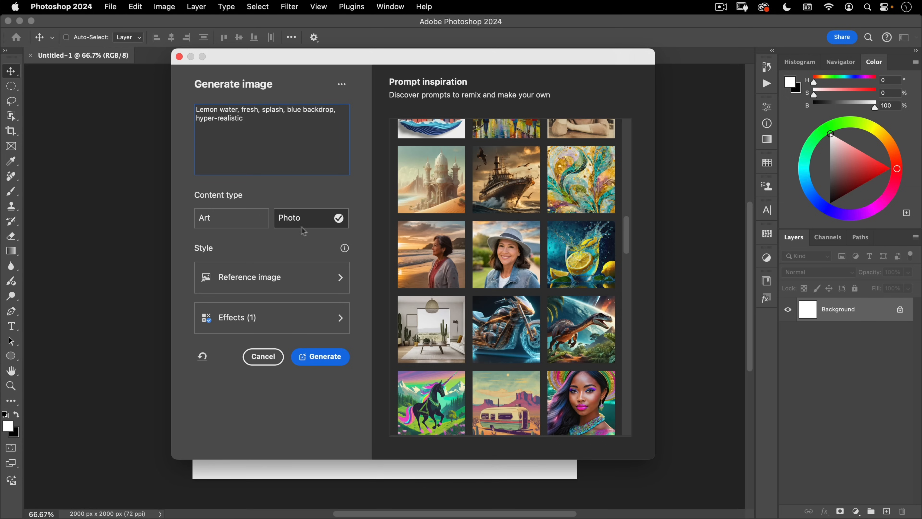
pyautogui.click(280, 314)
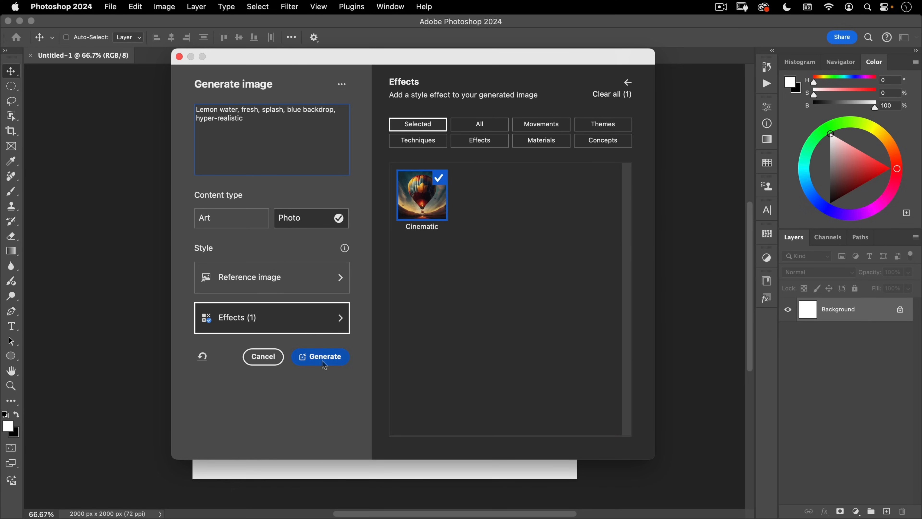
pyautogui.click(307, 356)
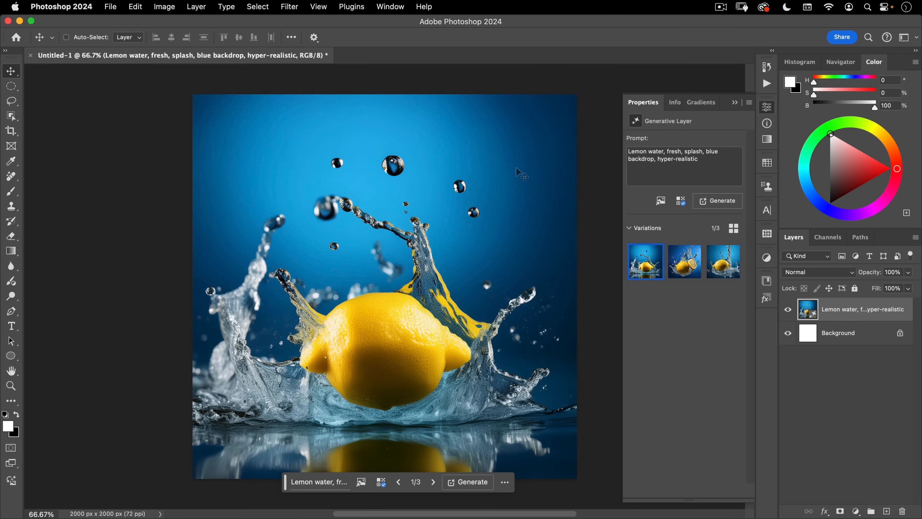
# Preview the second and third generated lemon variations and return to the first one.
pyautogui.click(685, 261)
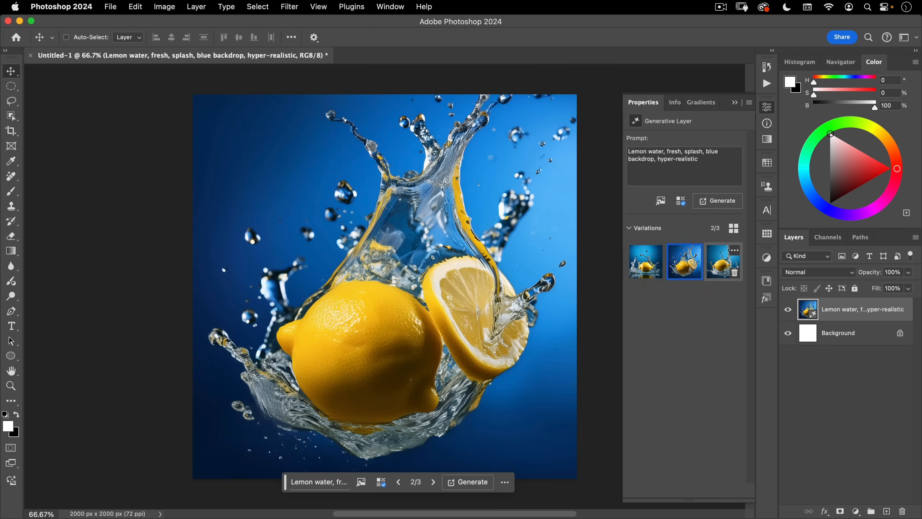
pyautogui.click(722, 262)
pyautogui.click(642, 261)
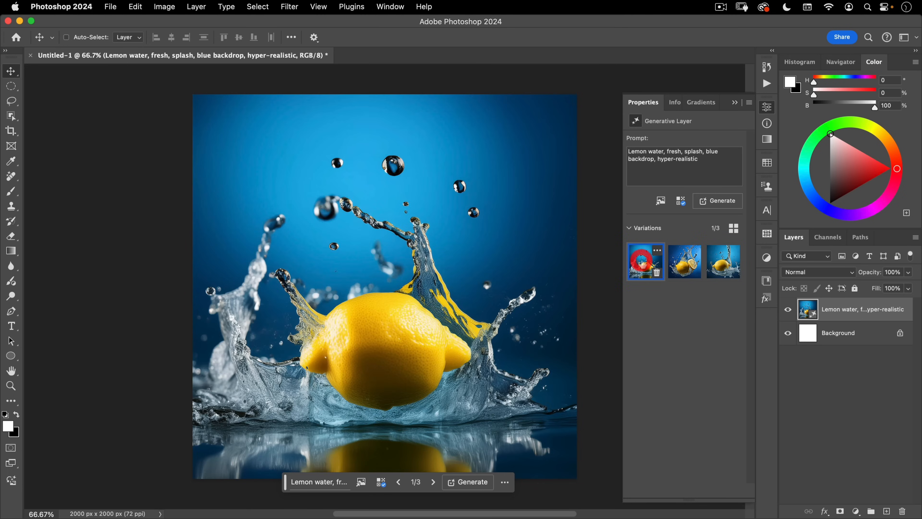
# Change the prompt to "Lemon in water, fresh, splash, blue backdrop, hyper-realistic", generate new variations, and choose the second one.
pyautogui.tripleClick(647, 151)
pyautogui.hotkey('alt', 'Left')
pyautogui.hotkey('alt', 'Right')
pyautogui.write('in')
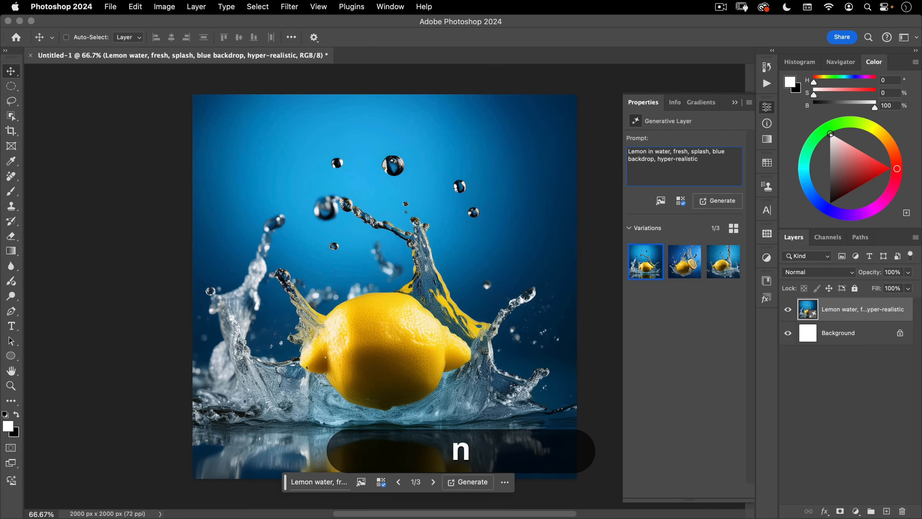
pyautogui.click(717, 201)
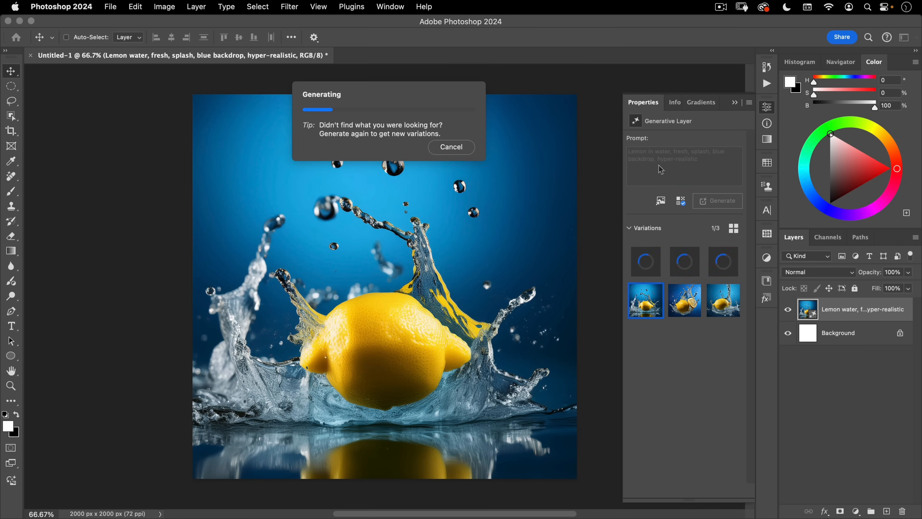
pyautogui.click(687, 251)
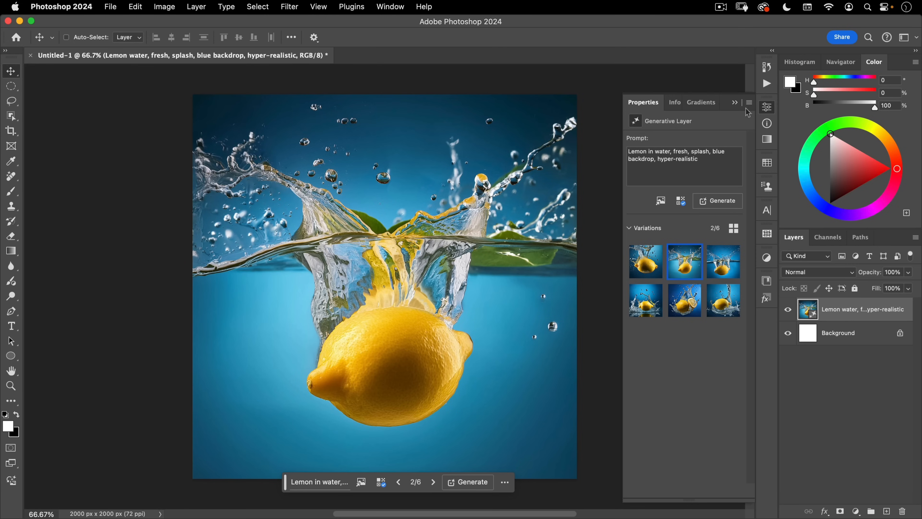
pyautogui.click(770, 107)
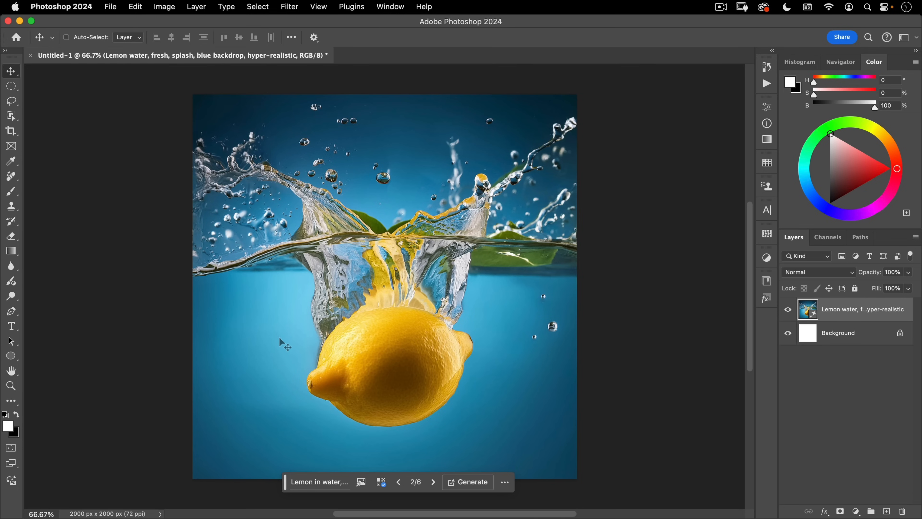
# Add a new empty layer above the generated lemon layer.
pyautogui.click(887, 511)
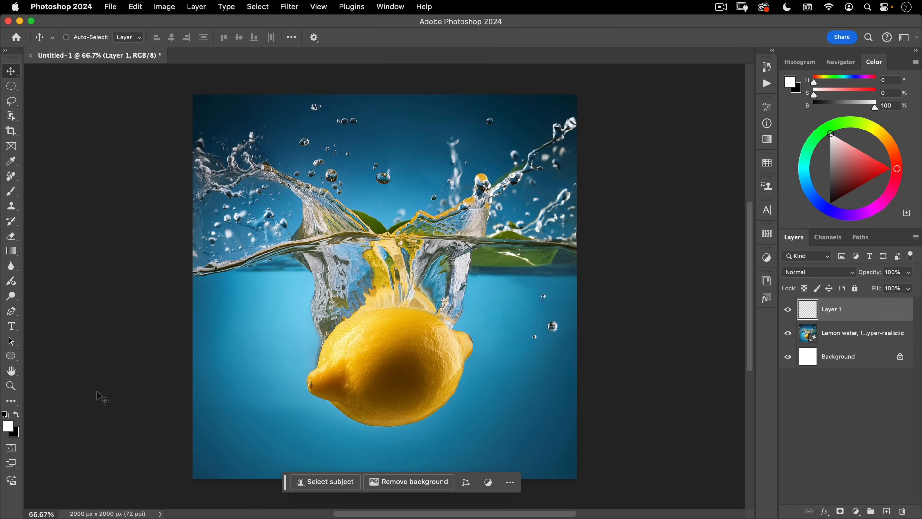
# Try a rectangular marquee selection around the whole canvas, and deselect it.
pyautogui.click(11, 85)
pyautogui.click(41, 83)
pyautogui.moveTo(192, 95); pyautogui.dragTo(601, 488)
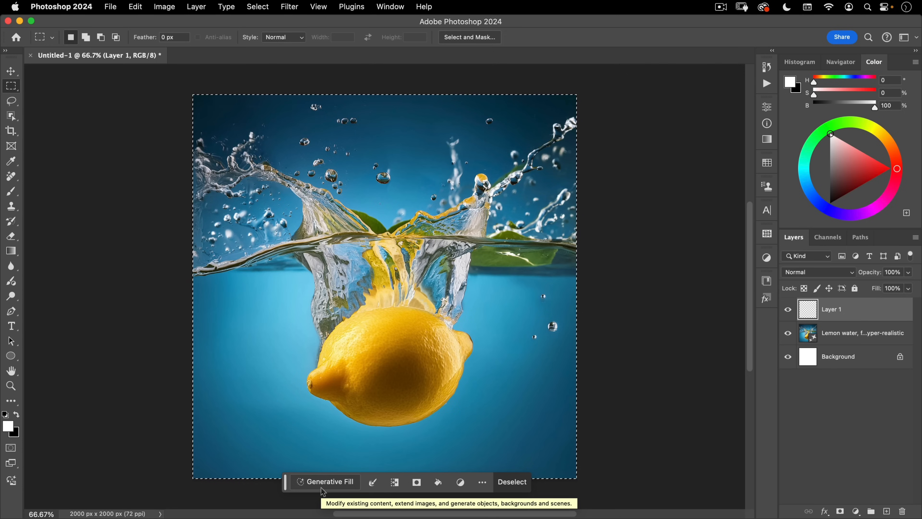
pyautogui.click(123, 344)
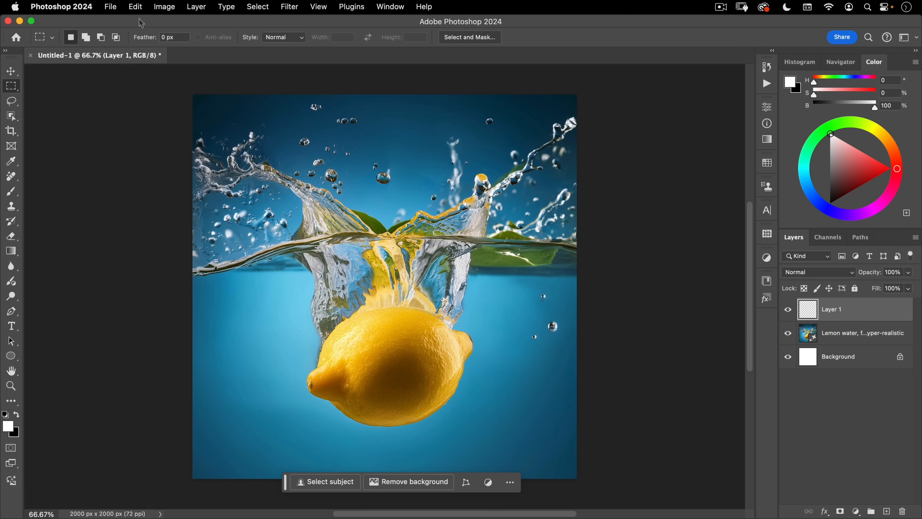
# Start another Generate Image for the new layer and load the lemon water splash example as its prompt.
pyautogui.click(137, 7)
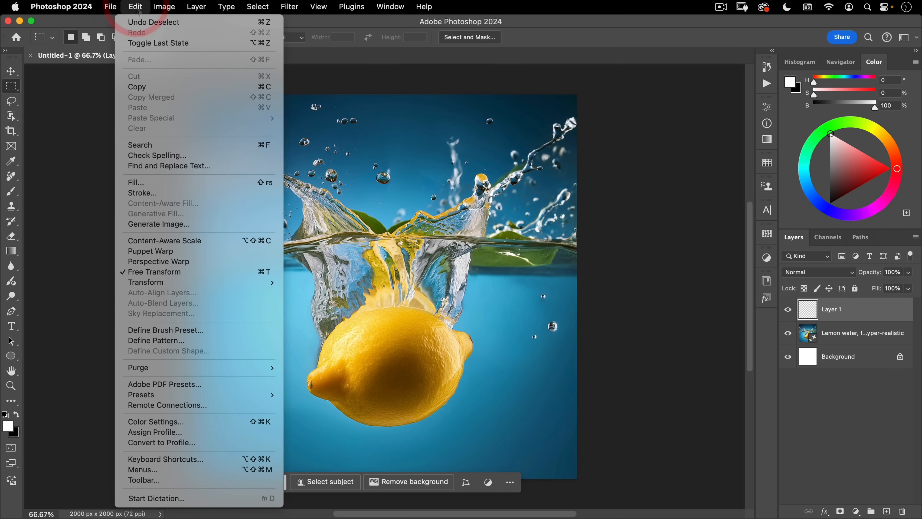
pyautogui.click(155, 222)
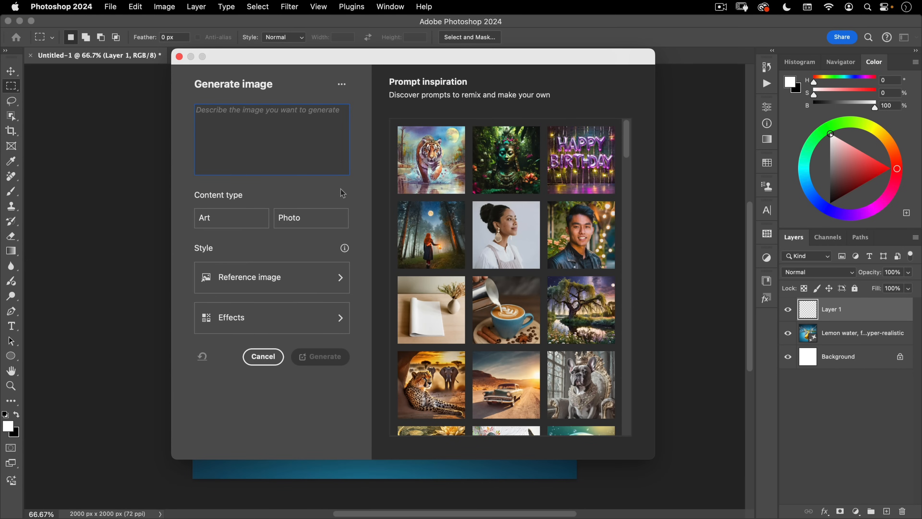
pyautogui.scroll(-10, 543, 271)
pyautogui.scroll(-15, 544, 271)
pyautogui.scroll(-15, 544, 304)
pyautogui.scroll(-15, 547, 321)
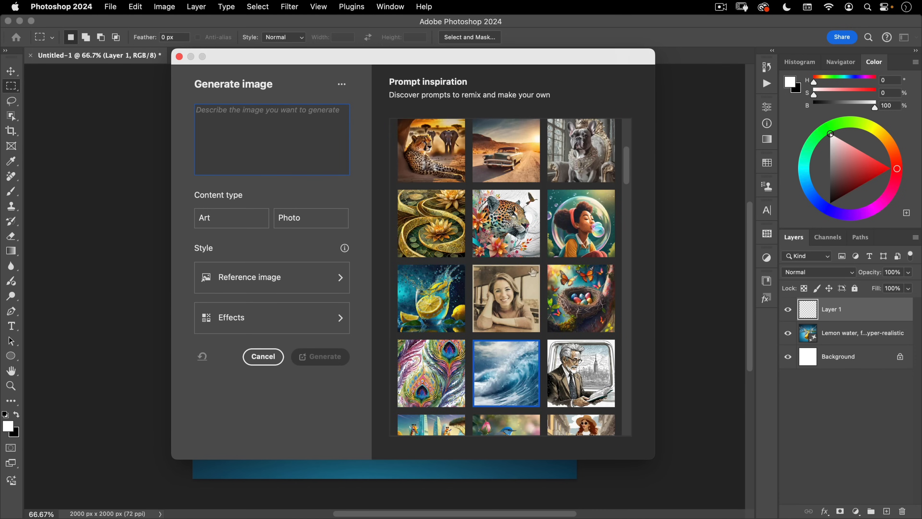
pyautogui.click(440, 287)
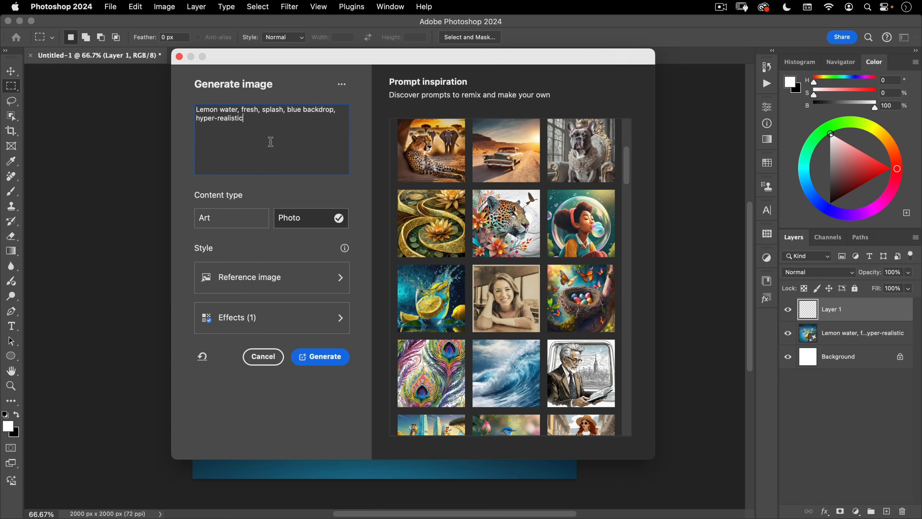
# Replace the word "Lemon" at the start of the prompt with "Single fish in".
pyautogui.press('Left')
pyautogui.press('Left')
pyautogui.press('Left')
pyautogui.press('Left')
pyautogui.press('Left')
pyautogui.press('Left')
pyautogui.press('Left')
pyautogui.press('Left')
pyautogui.press('Left')
pyautogui.press('Left')
pyautogui.press('Left')
pyautogui.press('Left')
pyautogui.press('Left')
pyautogui.press('Left')
pyautogui.press('Left')
pyautogui.press('Left')
pyautogui.press('Left')
pyautogui.press('Left')
pyautogui.press('Left')
pyautogui.press('Left')
pyautogui.hotkey('alt', 'Left')
pyautogui.hotkey('alt', 'shift', 'Left')
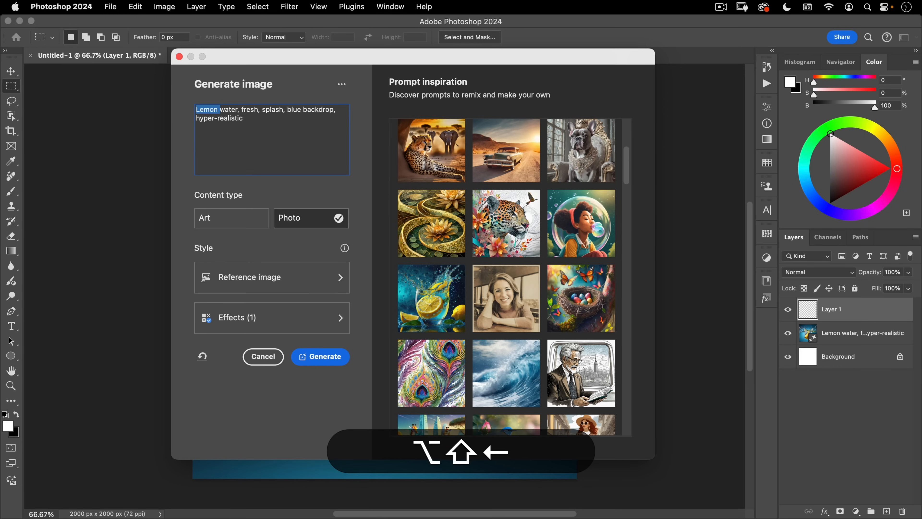
pyautogui.write('Fish')
pyautogui.hotkey('alt', 'shift', 'Left')
pyautogui.write('Single fish ')
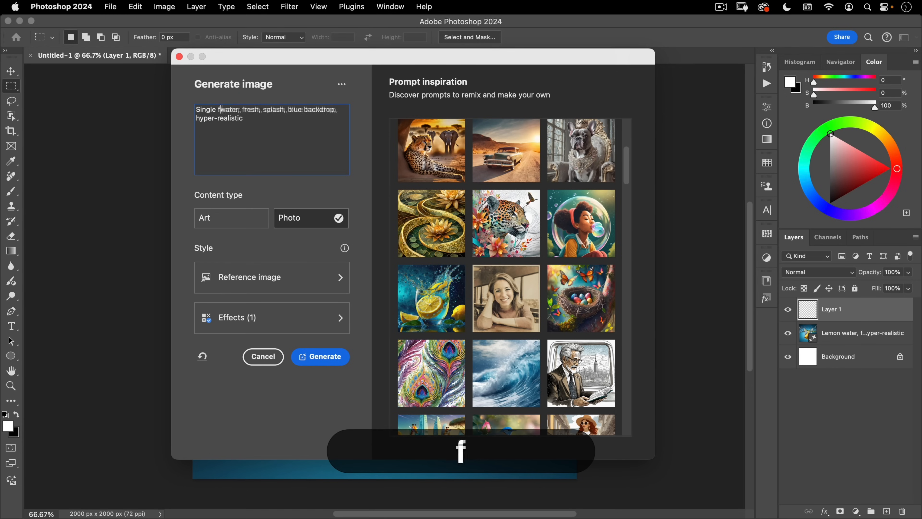
pyautogui.write('in')
pyautogui.hotkey('alt', 'Right')
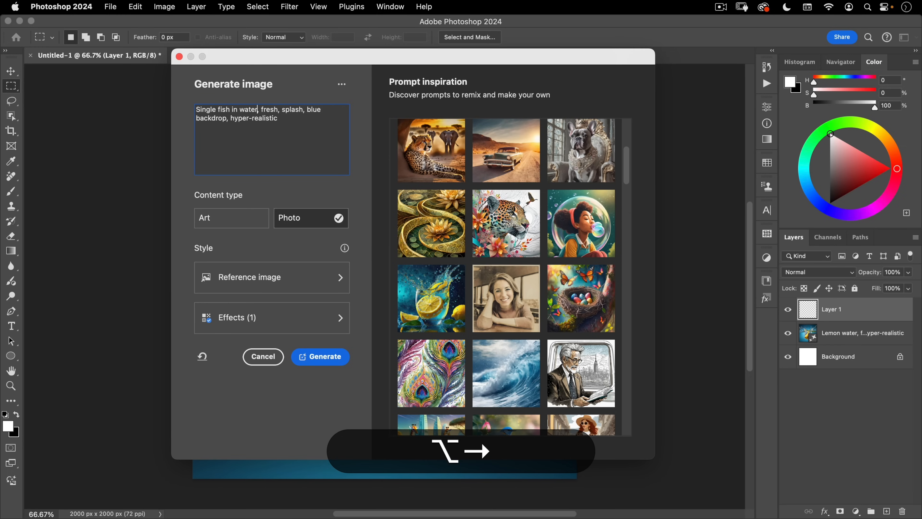
# Replace "water" with "aquarium" in the prompt and remove "splash," from it.
pyautogui.hotkey('alt', 'shift', 'Left')
pyautogui.write('acq')
pyautogui.press('BackSpace')
pyautogui.press('BackSpace')
pyautogui.write('quarium')
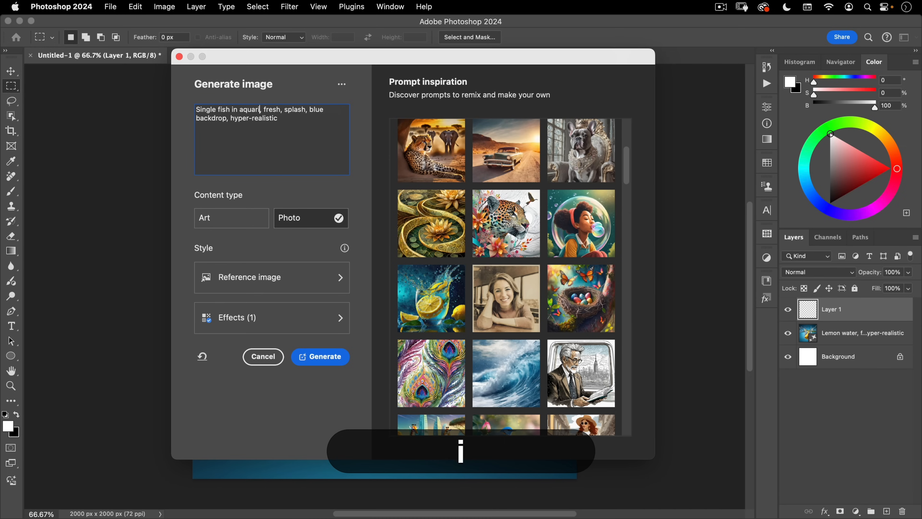
pyautogui.hotkey('alt', 'Right')
pyautogui.press('Right')
pyautogui.press('Right')
pyautogui.hotkey('alt', 'shift', 'Right')
pyautogui.hotkey('shift', 'Delete')
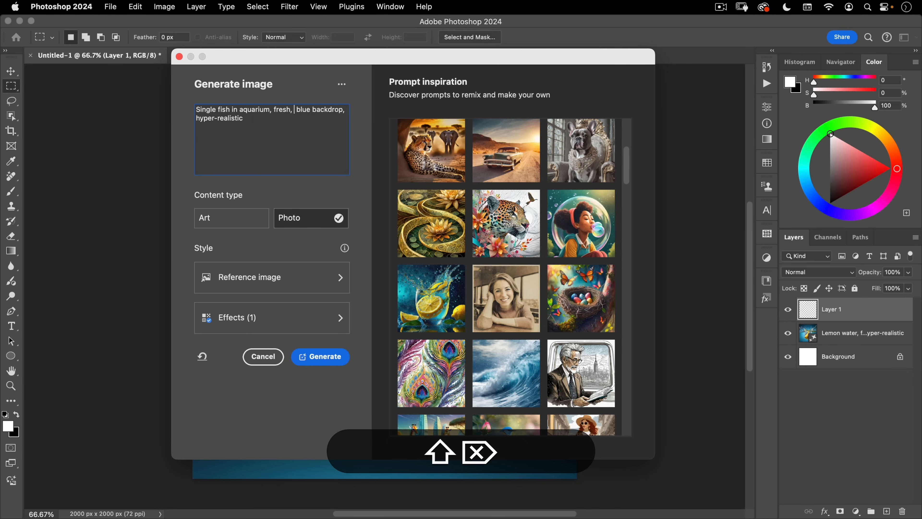
pyautogui.press('Delete')
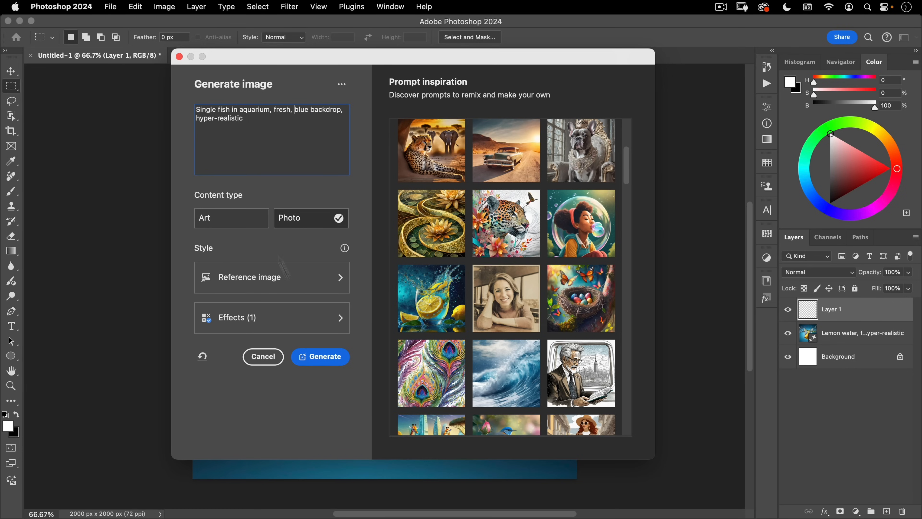
# Generate the fish image, preview the second variation, and choose the third one.
pyautogui.click(320, 356)
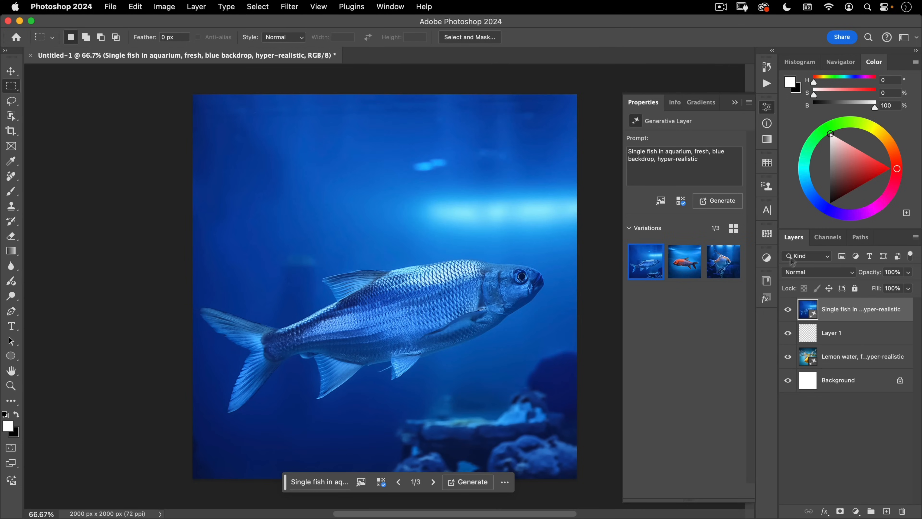
pyautogui.click(682, 271)
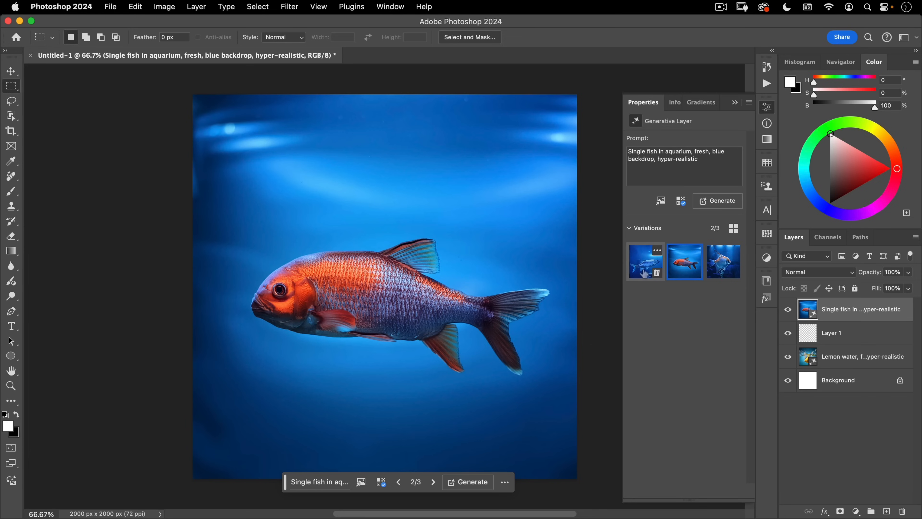
pyautogui.click(723, 265)
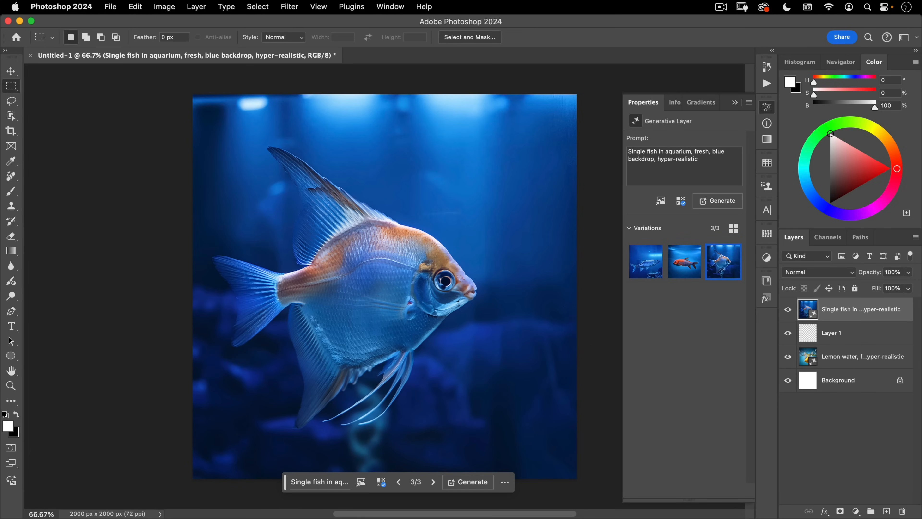
# Choose the second fish variation, insert "colorful" after "Single" in the prompt, and generate new variations.
pyautogui.click(680, 258)
pyautogui.click(643, 155)
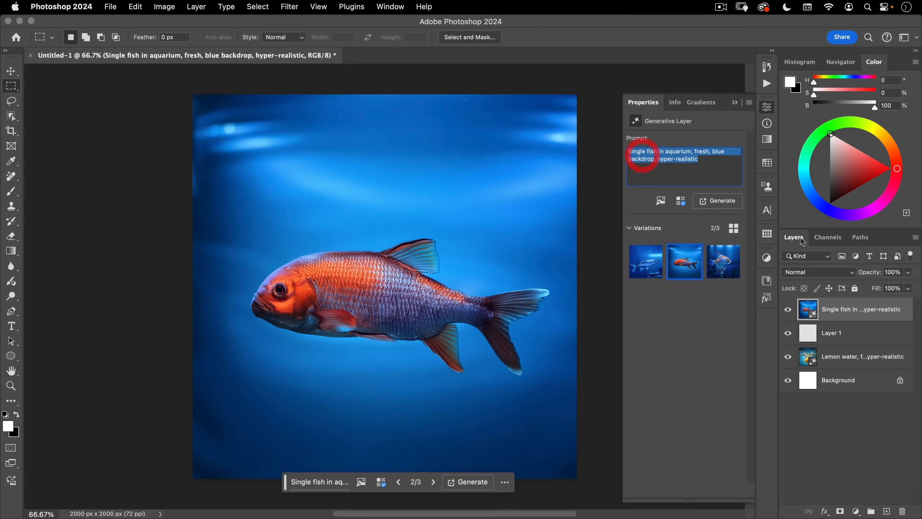
pyautogui.press('Left')
pyautogui.hotkey('alt', 'Right')
pyautogui.write('ci')
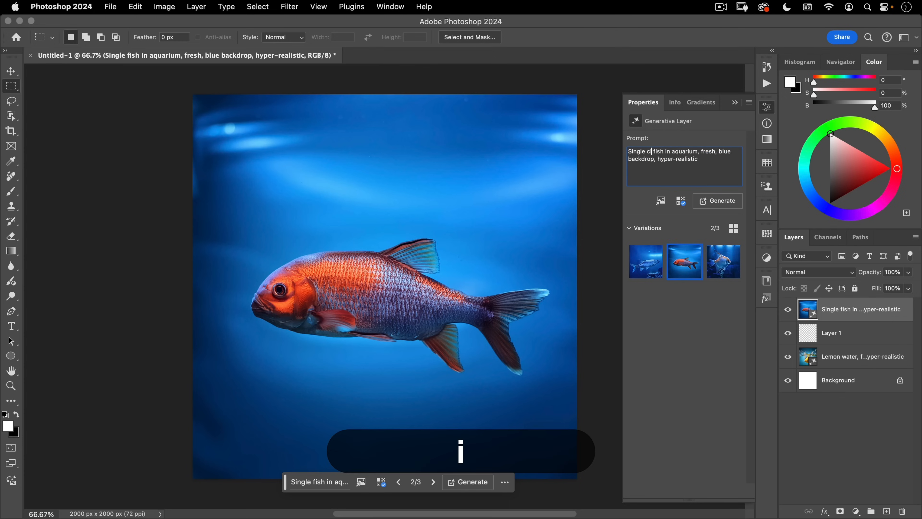
pyautogui.press('BackSpace')
pyautogui.write('olorful')
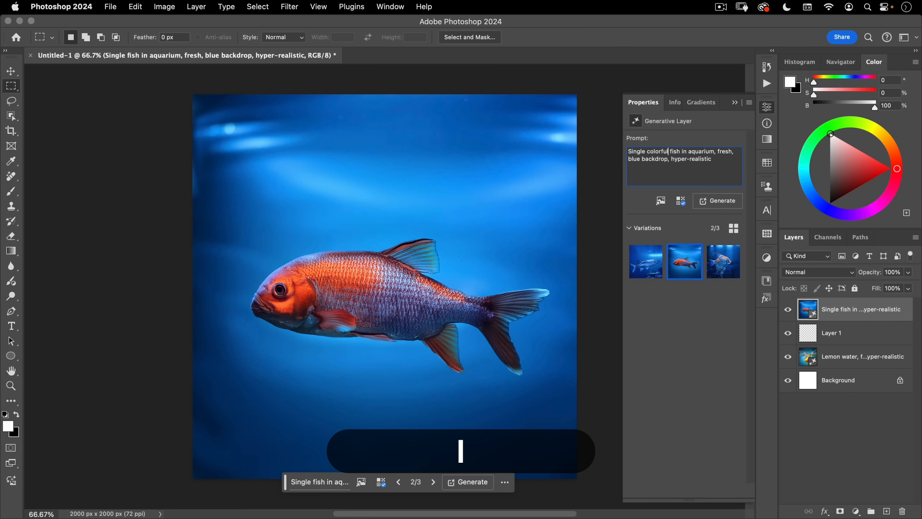
pyautogui.click(718, 201)
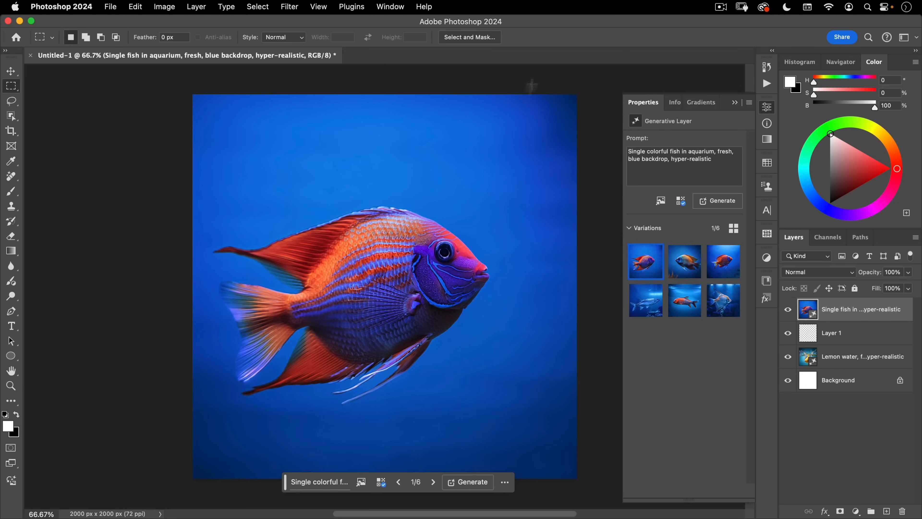
# Select the whole fish with the Object Selection tool and copy it onto its own layer.
pyautogui.click(12, 117)
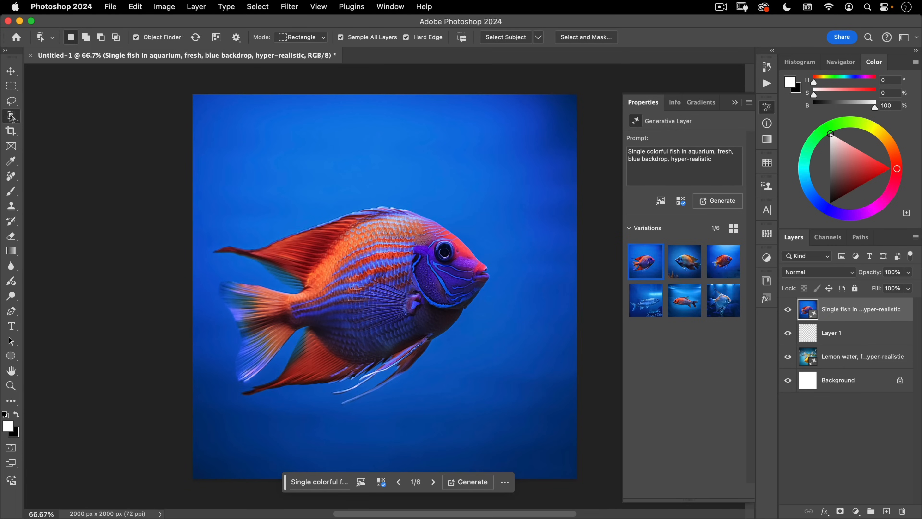
pyautogui.click(41, 115)
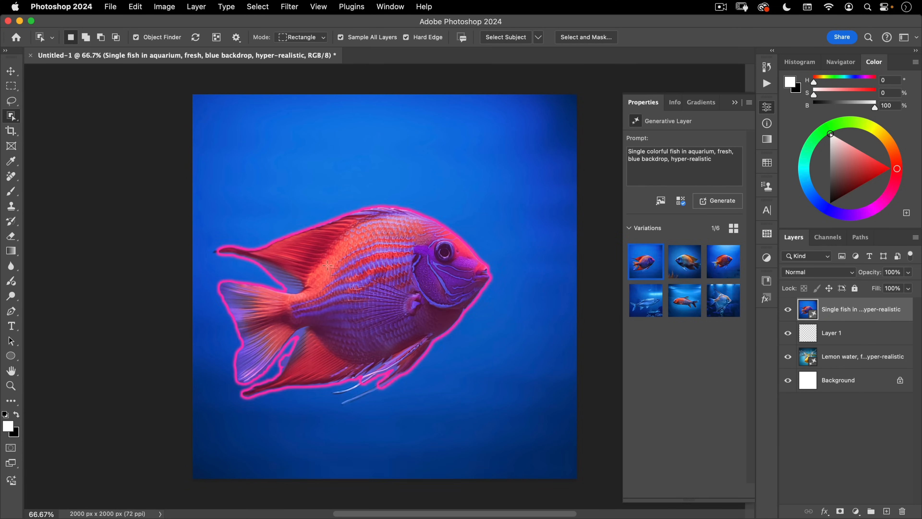
pyautogui.click(363, 309)
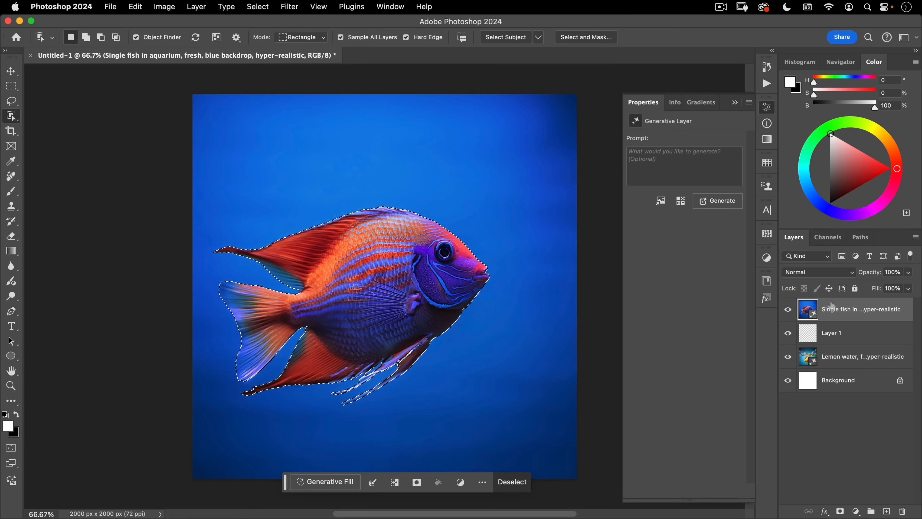
pyautogui.press('super+j')
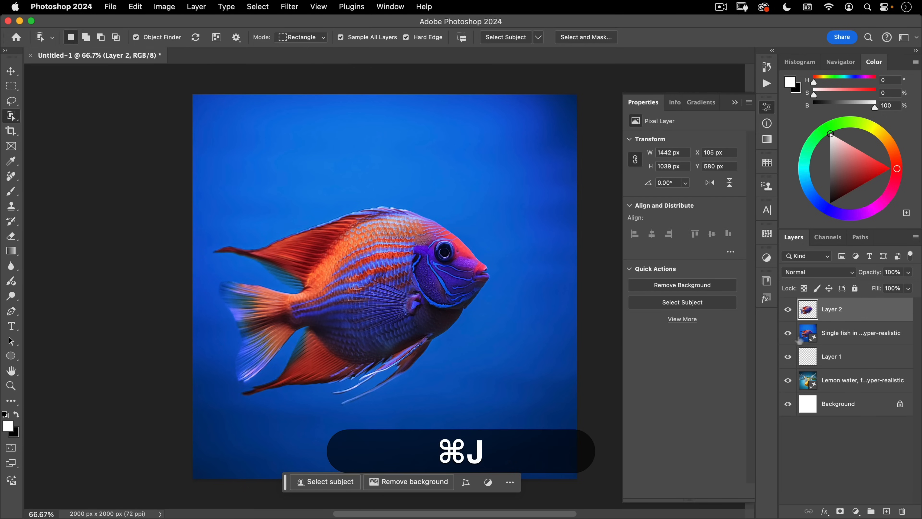
# Delete the generated fish layer and the empty Layer 1, and rename the fish cutout layer as "fish".
pyautogui.moveTo(848, 338); pyautogui.dragTo(902, 512)
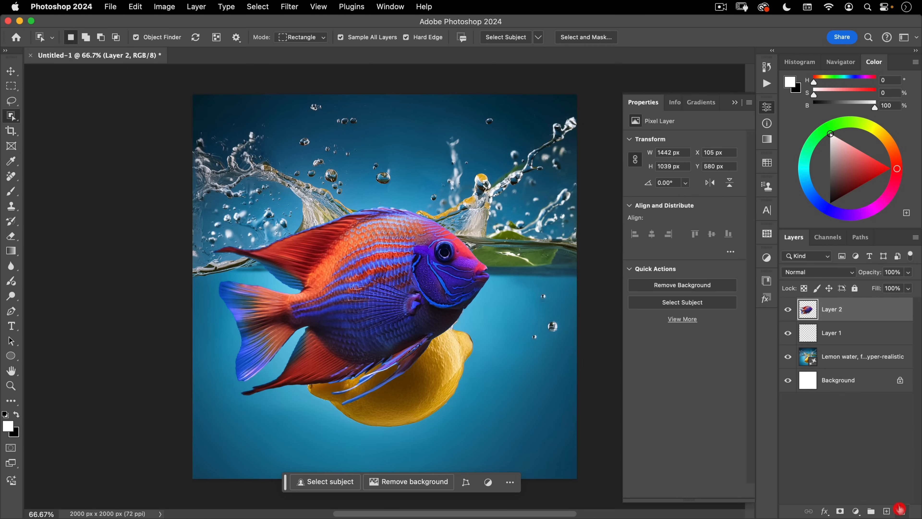
pyautogui.click(10, 71)
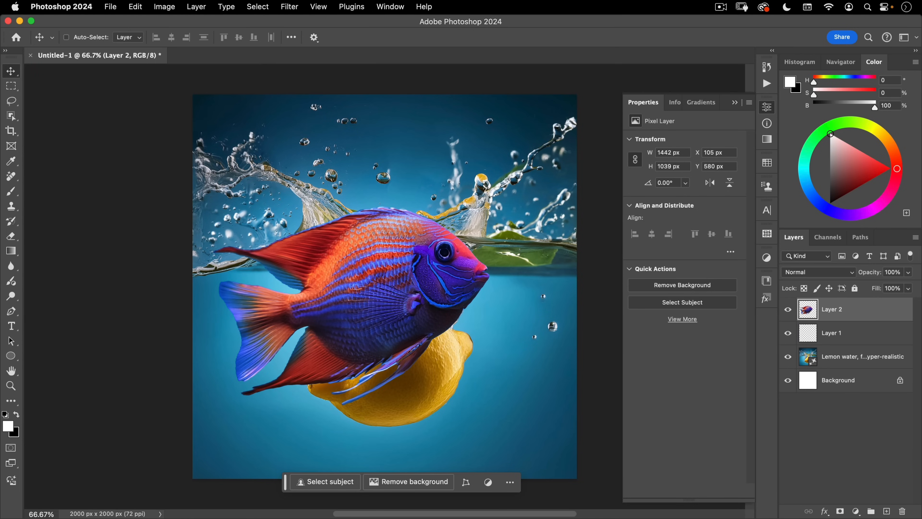
pyautogui.doubleClick(832, 310)
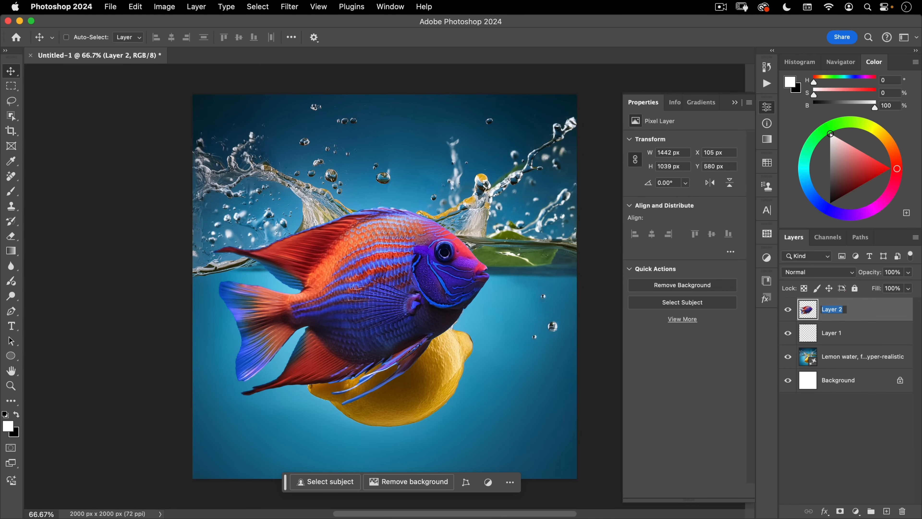
pyautogui.write('fish')
pyautogui.press('Return')
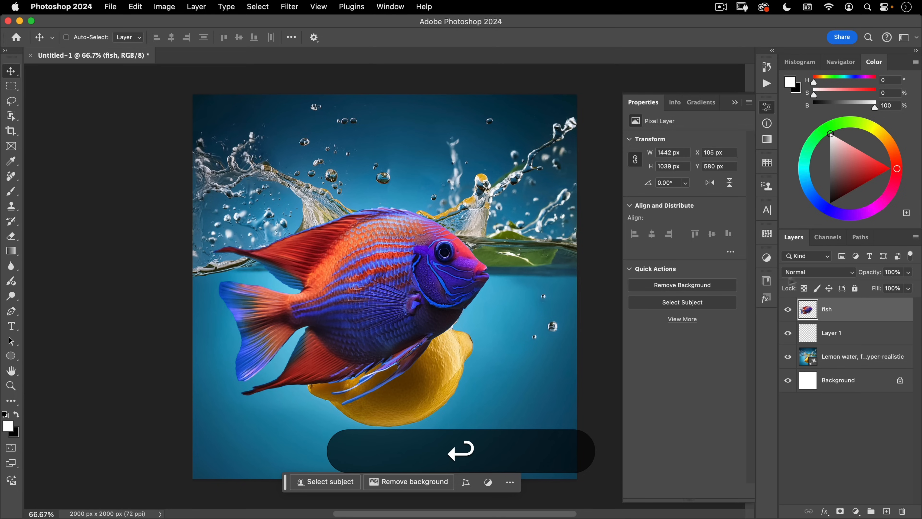
pyautogui.moveTo(841, 332); pyautogui.dragTo(902, 511)
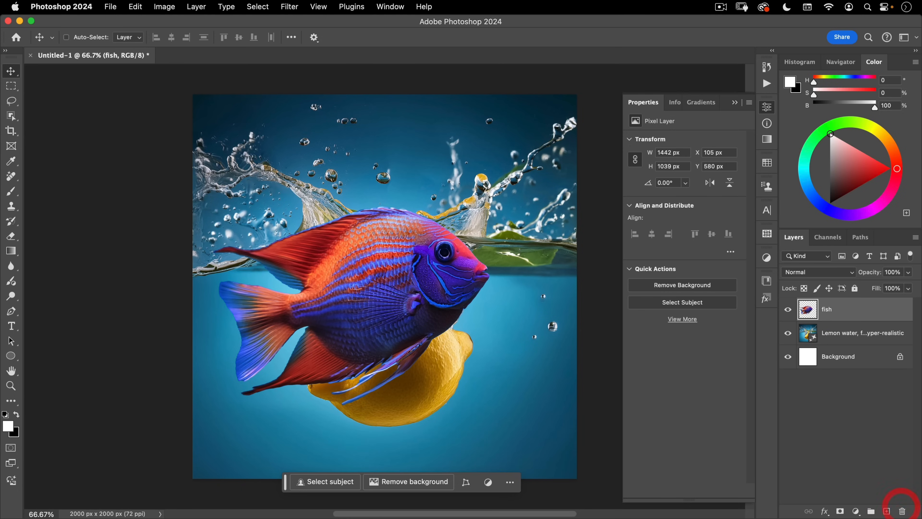
# Flip the fish horizontally, scale it to about 89%, and tilt it head-down over the lemon.
pyautogui.moveTo(386, 255); pyautogui.dragTo(398, 281)
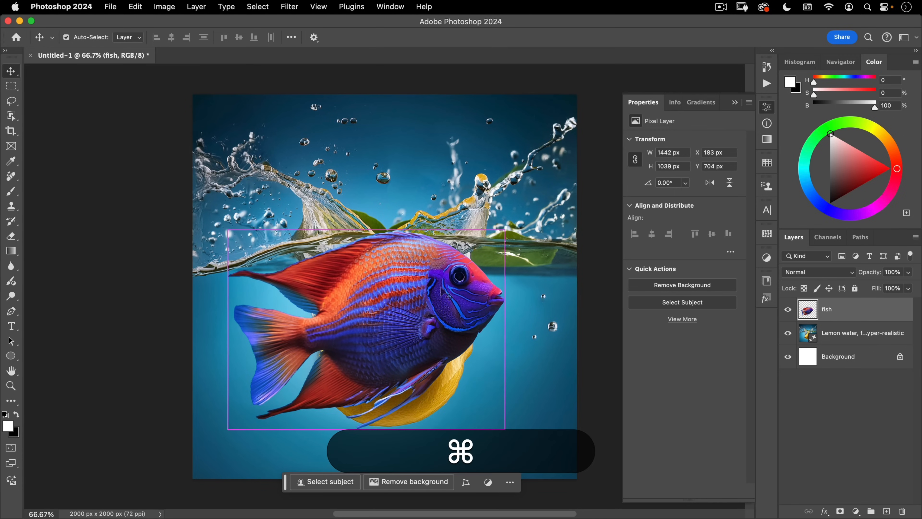
pyautogui.click(466, 483)
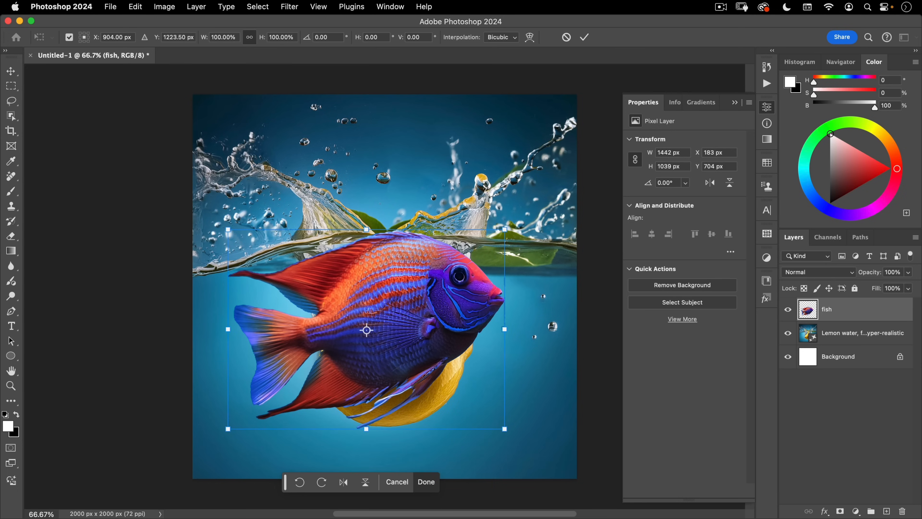
pyautogui.click(343, 481)
pyautogui.moveTo(347, 314); pyautogui.dragTo(414, 390)
pyautogui.moveTo(583, 345); pyautogui.dragTo(480, 370)
pyautogui.moveTo(601, 394)
pyautogui.mouseDown()
pyautogui.moveTo(572, 380)
pyautogui.moveTo(589, 399)
pyautogui.mouseUp()
pyautogui.moveTo(435, 395); pyautogui.dragTo(431, 393)
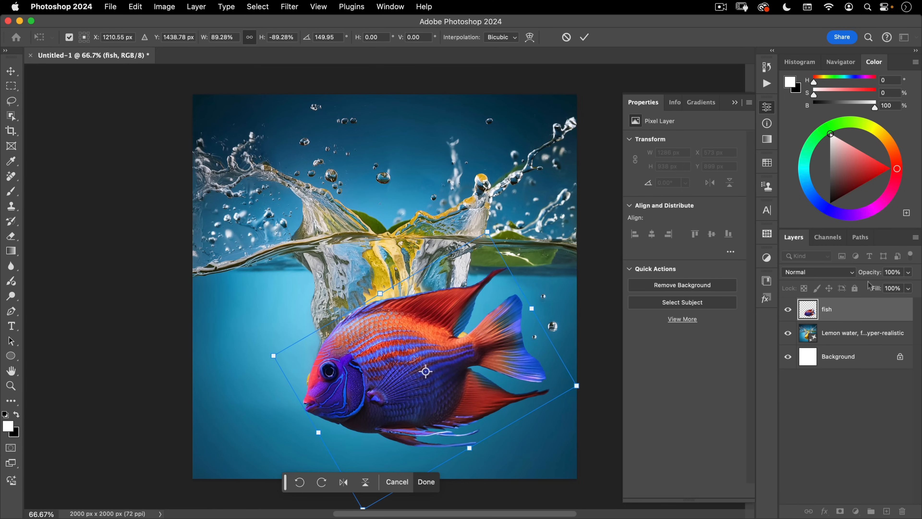
# Warp the fish to follow the lemon's outline with its layer at 68% opacity, and restore the opacity to 100%.
pyautogui.moveTo(875, 278); pyautogui.dragTo(855, 280)
pyautogui.click(530, 37)
pyautogui.press('space')
pyautogui.moveTo(395, 181); pyautogui.dragTo(397, 128)
pyautogui.moveTo(332, 375); pyautogui.dragTo(330, 351)
pyautogui.moveTo(395, 379); pyautogui.dragTo(396, 383)
pyautogui.moveTo(497, 355); pyautogui.dragTo(491, 343)
pyautogui.moveTo(384, 239); pyautogui.dragTo(384, 240)
pyautogui.moveTo(296, 309); pyautogui.dragTo(301, 305)
pyautogui.moveTo(356, 351); pyautogui.dragTo(353, 355)
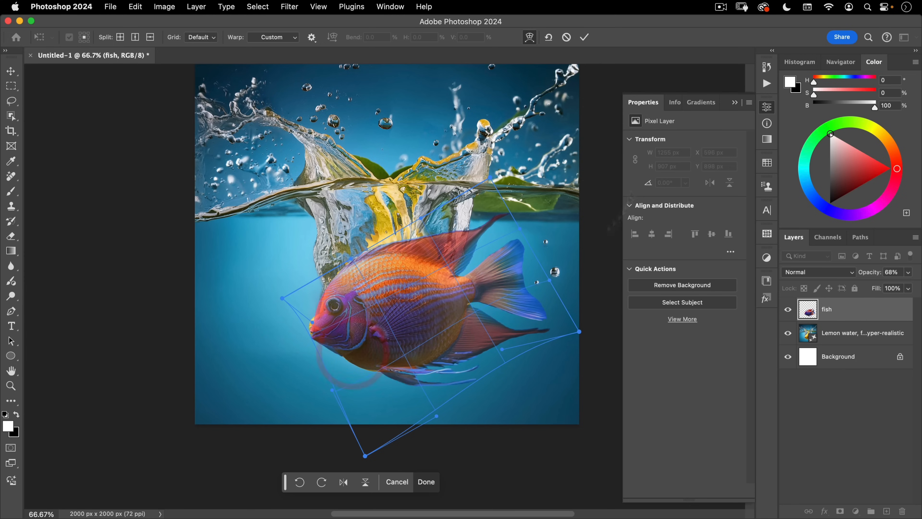
pyautogui.click(584, 37)
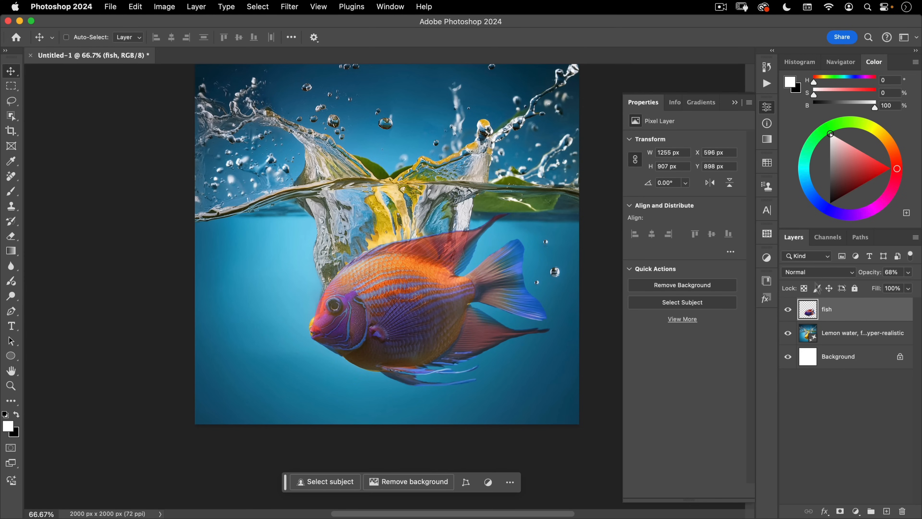
pyautogui.press('Return')
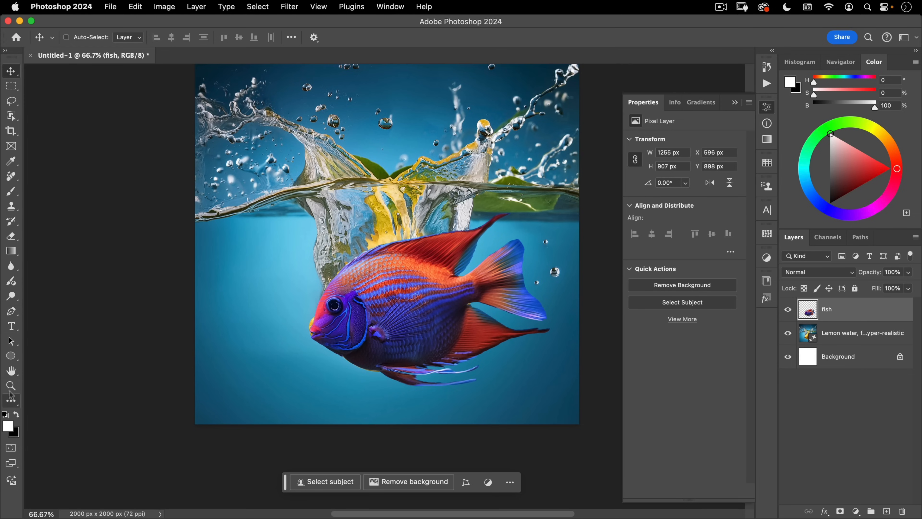
# Sample a saturated yellow from the lemon with the Eyedropper, hiding the fish layer while sampling and showing it again.
pyautogui.click(10, 162)
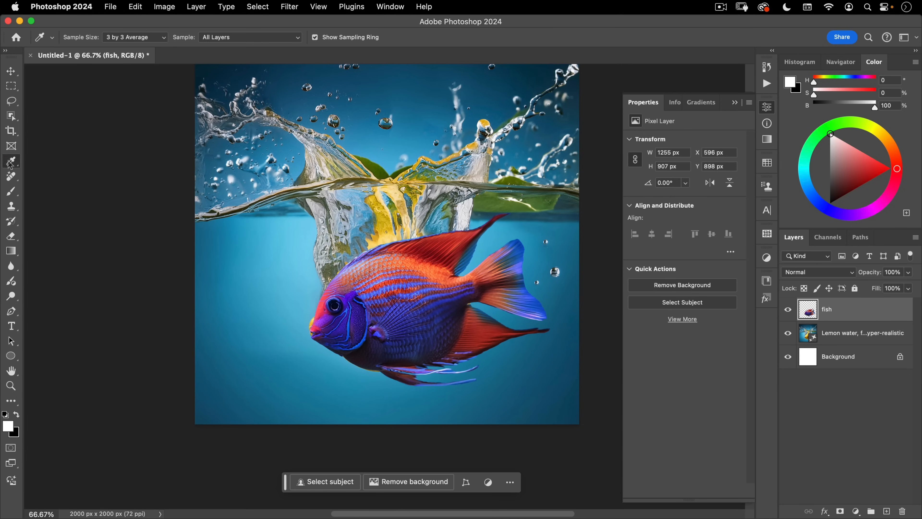
pyautogui.click(395, 236)
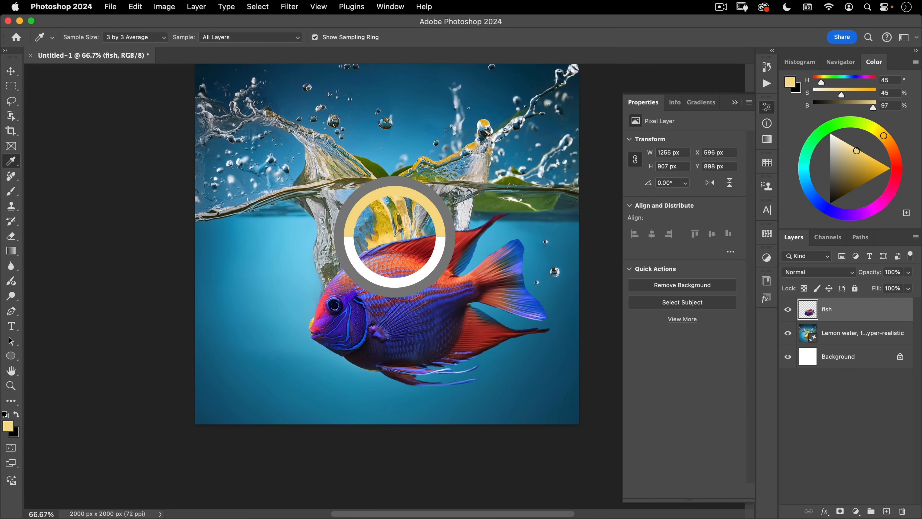
pyautogui.click(788, 309)
pyautogui.click(406, 308)
pyautogui.moveTo(409, 304); pyautogui.dragTo(357, 304)
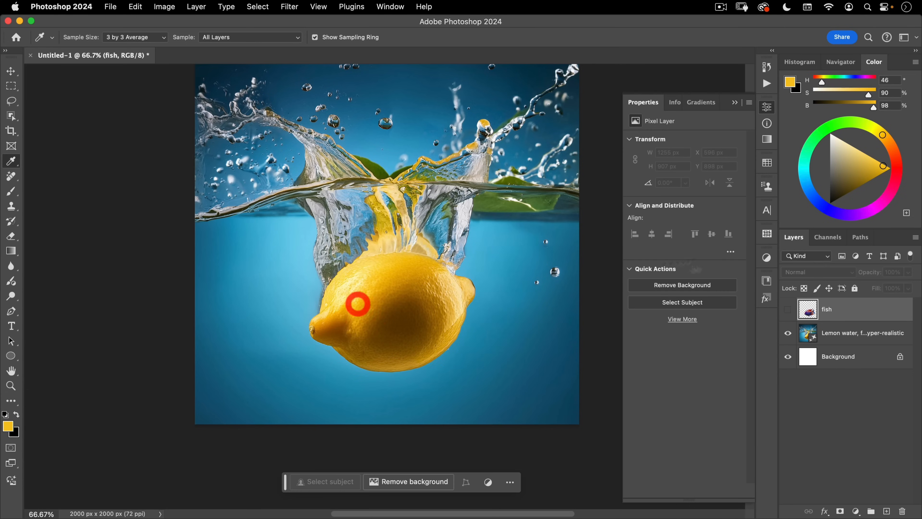
pyautogui.click(789, 310)
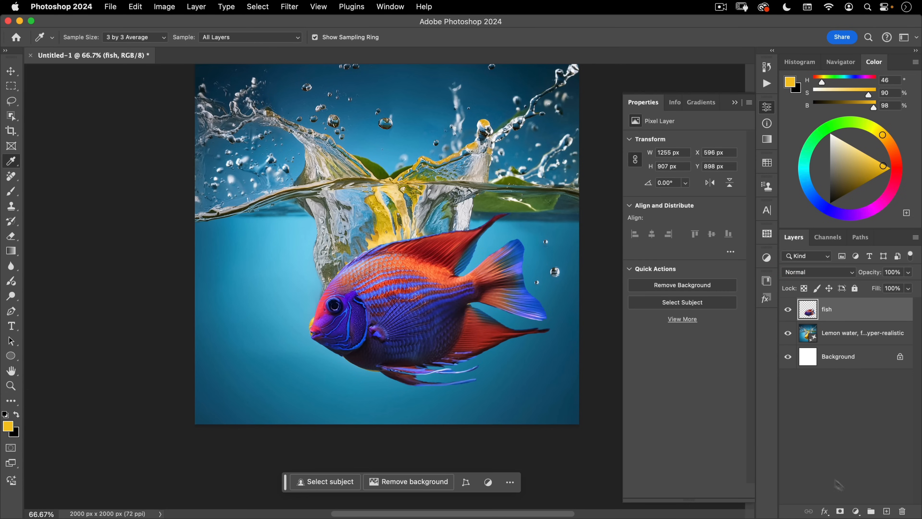
# Add a Solid Color fill layer in the sampled yellow above the fish layer.
pyautogui.click(857, 512)
pyautogui.click(859, 342)
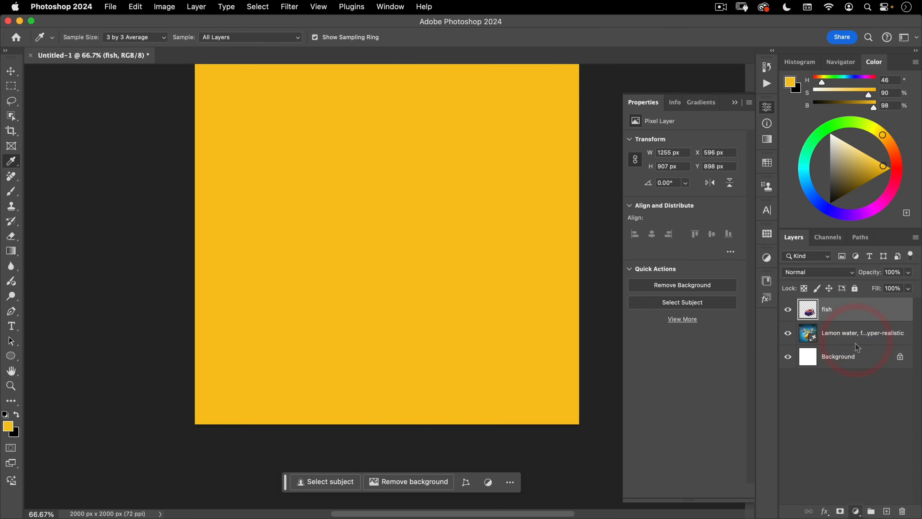
pyautogui.click(664, 111)
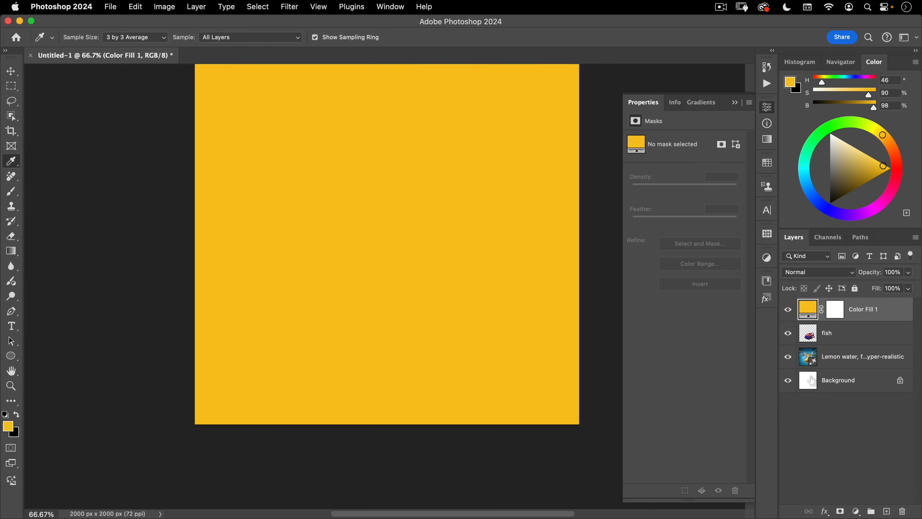
# Clip the yellow fill layer to the fish layer and set its blending mode to Color.
pyautogui.press('alt')
pyautogui.keyDown('alt'); pyautogui.click(811, 320); pyautogui.keyUp('alt')
pyautogui.click(819, 272)
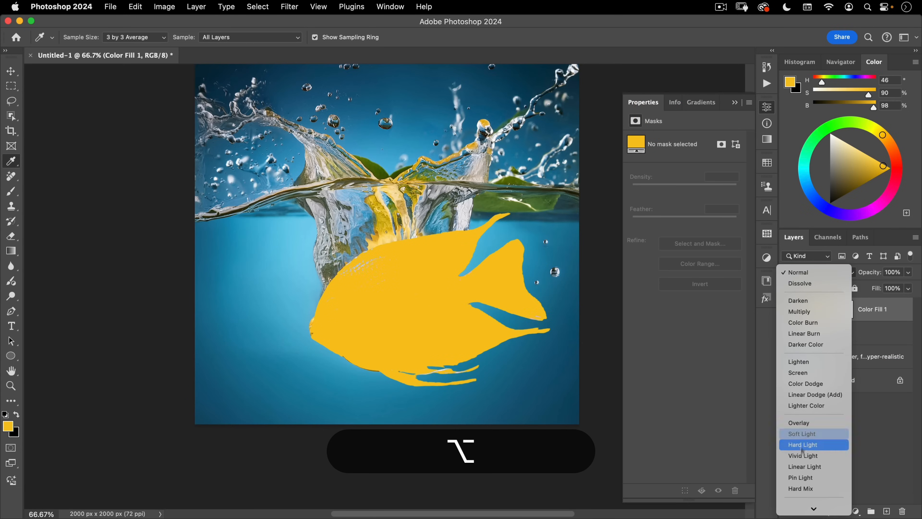
pyautogui.click(797, 496)
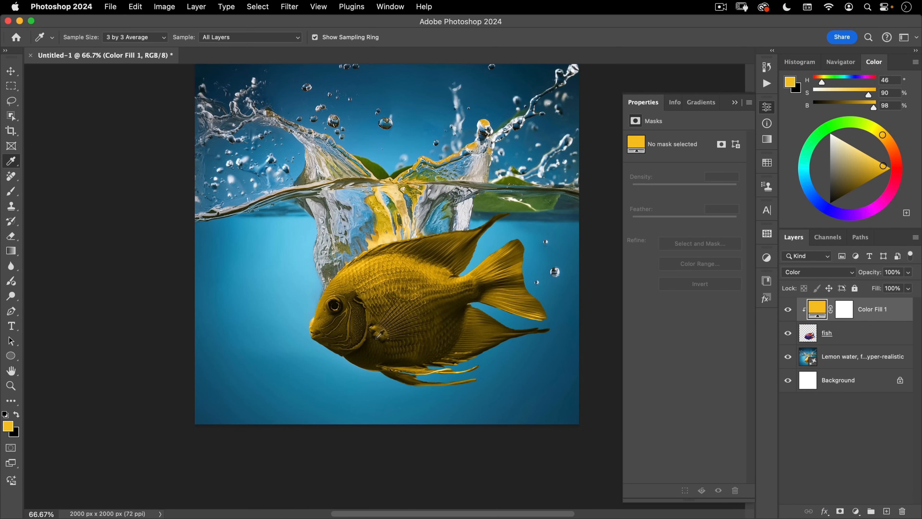
# Split the fill layer's dark Blend If control for the underlying layer to 0 / about 141, revealing the fish's darker original colors.
pyautogui.doubleClick(898, 315)
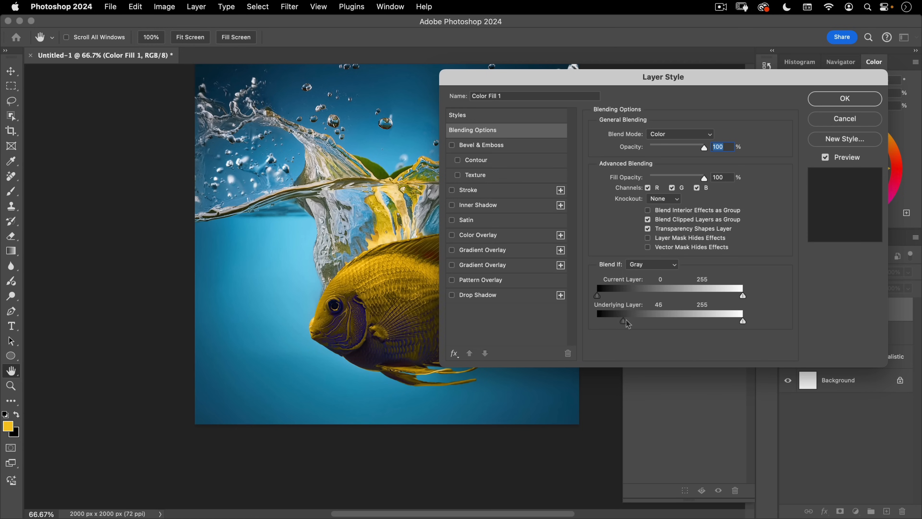
pyautogui.click(639, 321)
pyautogui.press('alt')
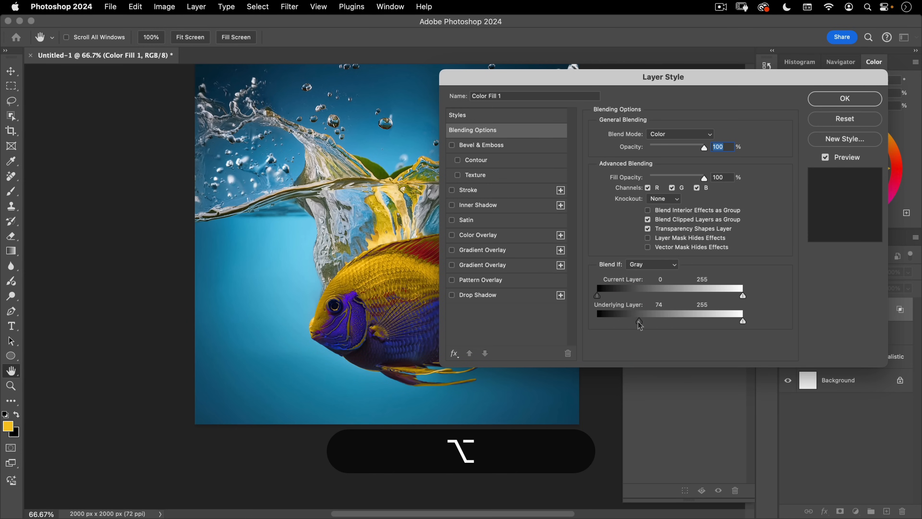
pyautogui.keyDown('alt'); pyautogui.click(595, 321); pyautogui.keyUp('alt')
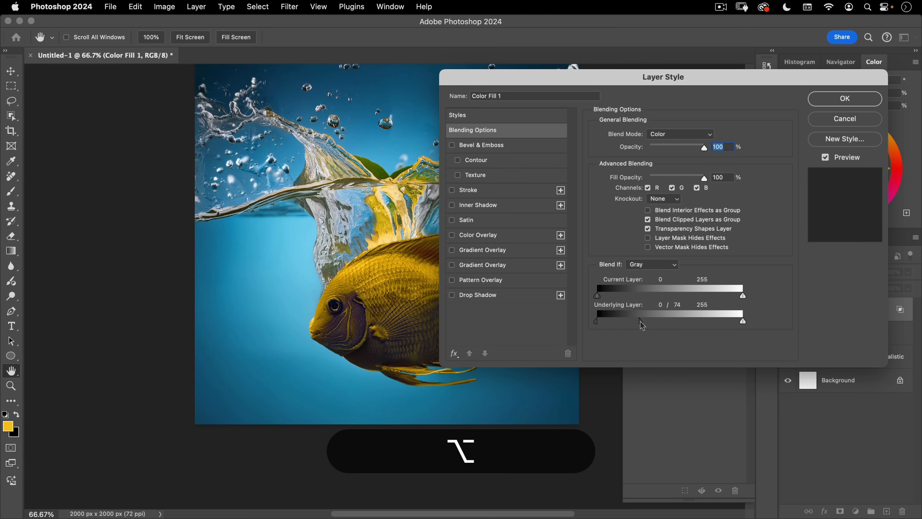
pyautogui.moveTo(640, 320); pyautogui.dragTo(655, 320)
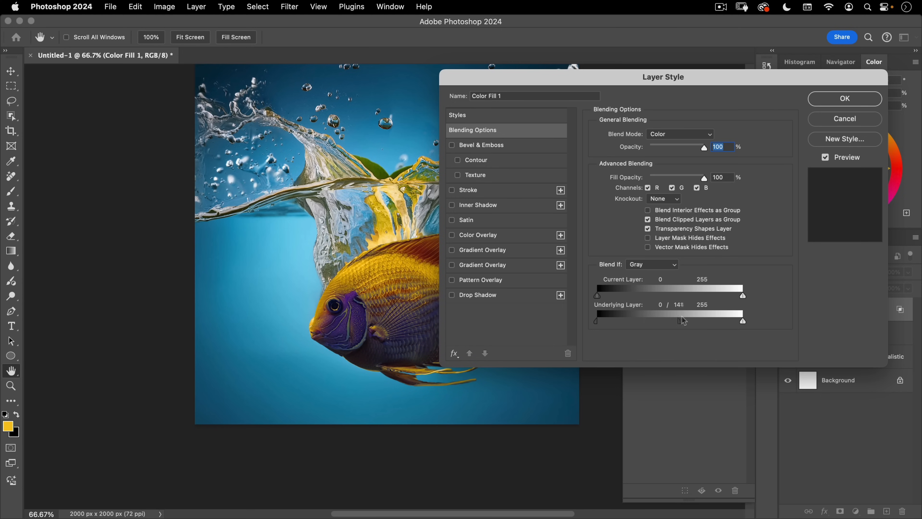
pyautogui.click(842, 99)
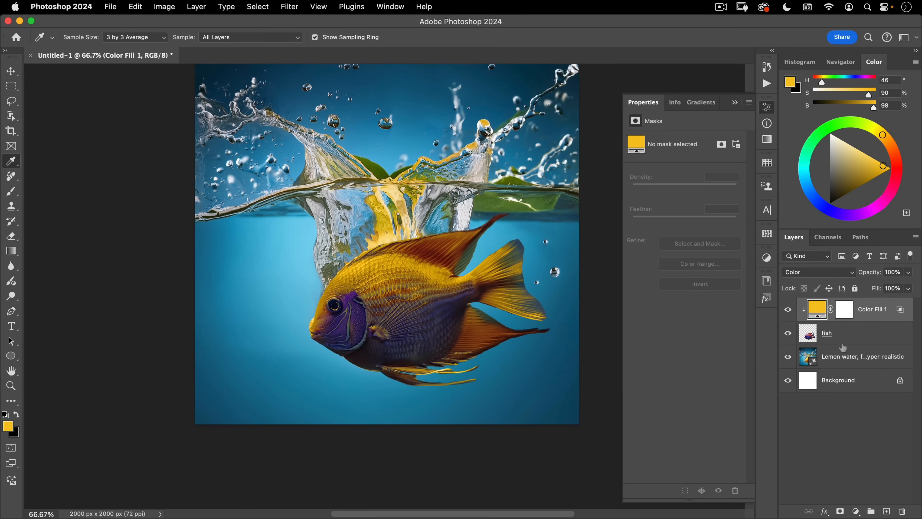
# Add a layer mask to the fish layer and choose the Soft Round brush at a size of about 375 px.
pyautogui.click(848, 333)
pyautogui.click(840, 511)
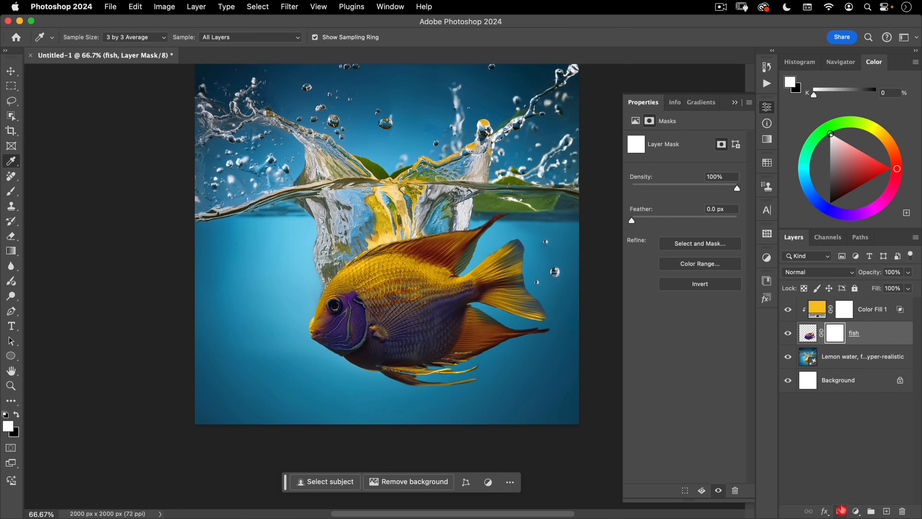
pyautogui.press('b')
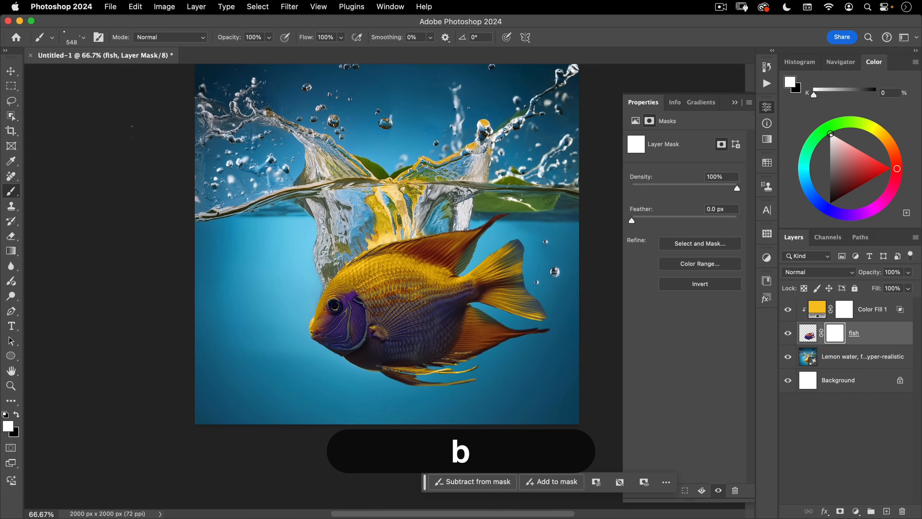
pyautogui.rightClick(269, 139)
pyautogui.click(280, 260)
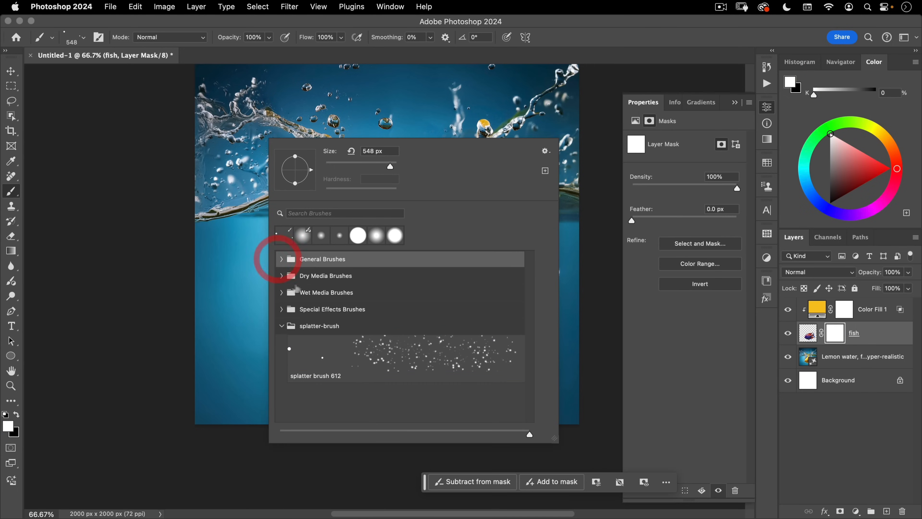
pyautogui.click(281, 259)
pyautogui.click(312, 284)
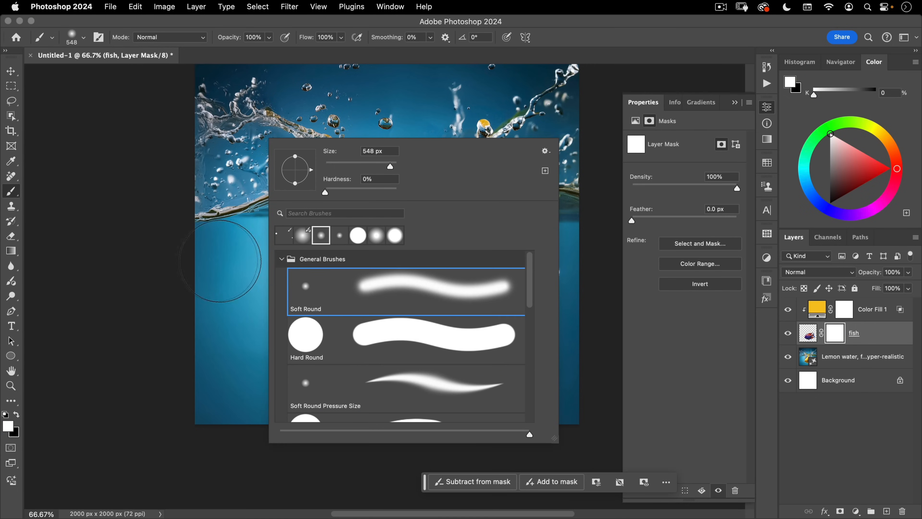
pyautogui.moveTo(216, 252); pyautogui.dragTo(186, 253)
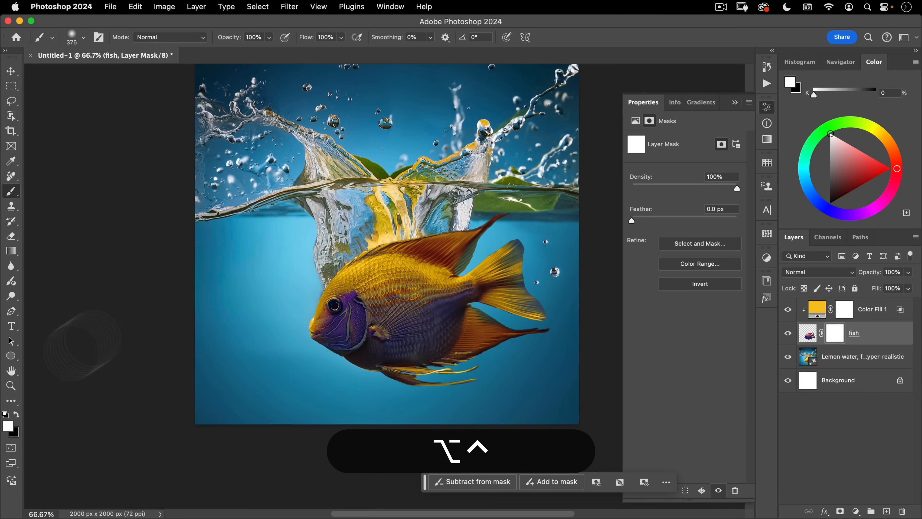
# Paint black on the fish's mask over the top fin and upper back to reveal the lemon underneath.
pyautogui.press('x')
pyautogui.moveTo(308, 249)
pyautogui.mouseDown()
pyautogui.moveTo(345, 260)
pyautogui.moveTo(403, 227)
pyautogui.moveTo(428, 227)
pyautogui.moveTo(433, 237)
pyautogui.moveTo(363, 266)
pyautogui.moveTo(385, 277)
pyautogui.moveTo(438, 280)
pyautogui.moveTo(439, 231)
pyautogui.moveTo(496, 184)
pyautogui.moveTo(420, 242)
pyautogui.moveTo(397, 235)
pyautogui.mouseUp()
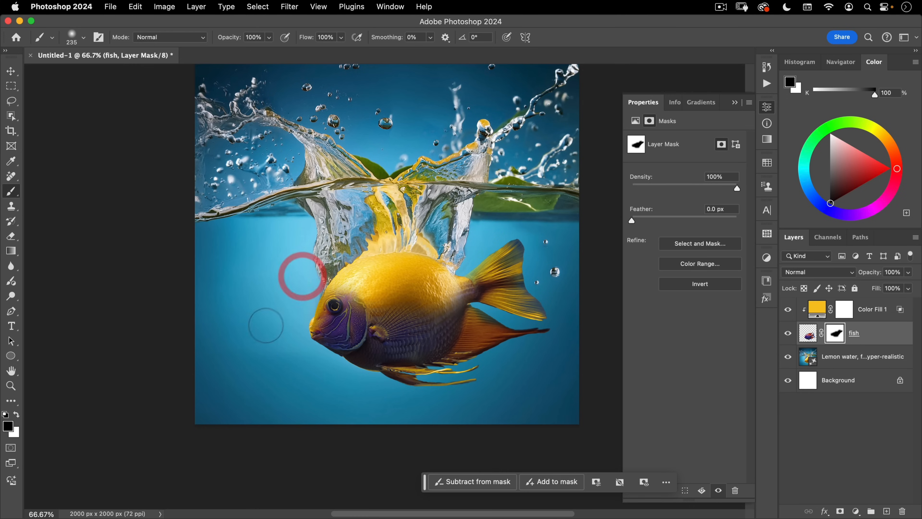
pyautogui.moveTo(316, 351)
pyautogui.mouseDown()
pyautogui.moveTo(301, 323)
pyautogui.moveTo(312, 351)
pyautogui.moveTo(365, 386)
pyautogui.moveTo(245, 364)
pyautogui.mouseUp()
# Refine the mask around the fish's head with a 102 px brush, painting white to restore the purple face.
pyautogui.press('space')
pyautogui.moveTo(355, 368); pyautogui.dragTo(367, 360)
pyautogui.moveTo(363, 316); pyautogui.dragTo(325, 309)
pyautogui.press('x')
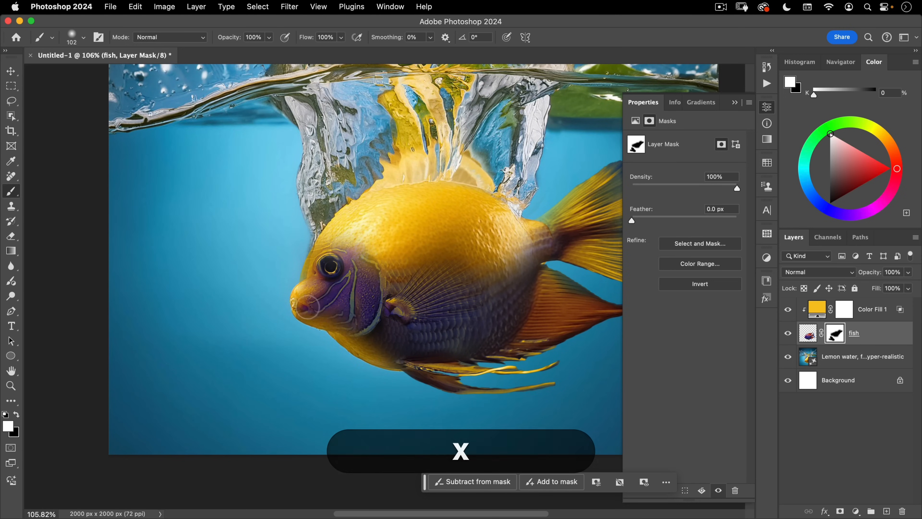
pyautogui.moveTo(312, 300)
pyautogui.mouseDown()
pyautogui.moveTo(333, 302)
pyautogui.moveTo(325, 313)
pyautogui.moveTo(352, 284)
pyautogui.moveTo(360, 250)
pyautogui.moveTo(360, 321)
pyautogui.moveTo(335, 244)
pyautogui.mouseUp()
pyautogui.moveTo(341, 261); pyautogui.dragTo(293, 267)
# Mask out the fish's belly and rear body with black to reveal lemon skin, restoring the side fin with white.
pyautogui.press('x')
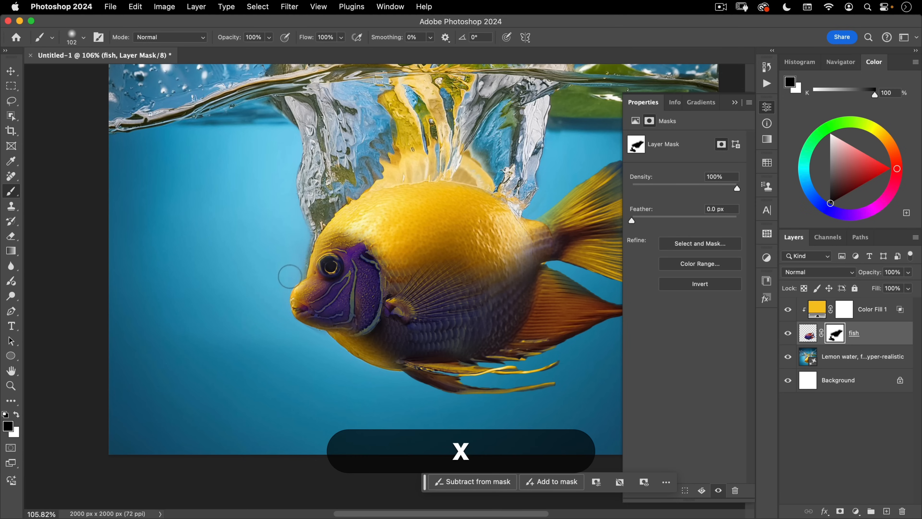
pyautogui.click(273, 287)
pyautogui.moveTo(342, 340)
pyautogui.mouseDown()
pyautogui.moveTo(377, 350)
pyautogui.moveTo(389, 327)
pyautogui.moveTo(407, 336)
pyautogui.moveTo(385, 345)
pyautogui.moveTo(460, 338)
pyautogui.moveTo(428, 331)
pyautogui.moveTo(487, 322)
pyautogui.moveTo(541, 243)
pyautogui.moveTo(514, 258)
pyautogui.moveTo(490, 329)
pyautogui.moveTo(468, 344)
pyautogui.moveTo(495, 330)
pyautogui.moveTo(449, 333)
pyautogui.moveTo(480, 313)
pyautogui.mouseUp()
pyautogui.press('x')
pyautogui.moveTo(432, 278)
pyautogui.mouseDown()
pyautogui.moveTo(461, 257)
pyautogui.moveTo(484, 288)
pyautogui.moveTo(481, 262)
pyautogui.moveTo(455, 296)
pyautogui.mouseUp()
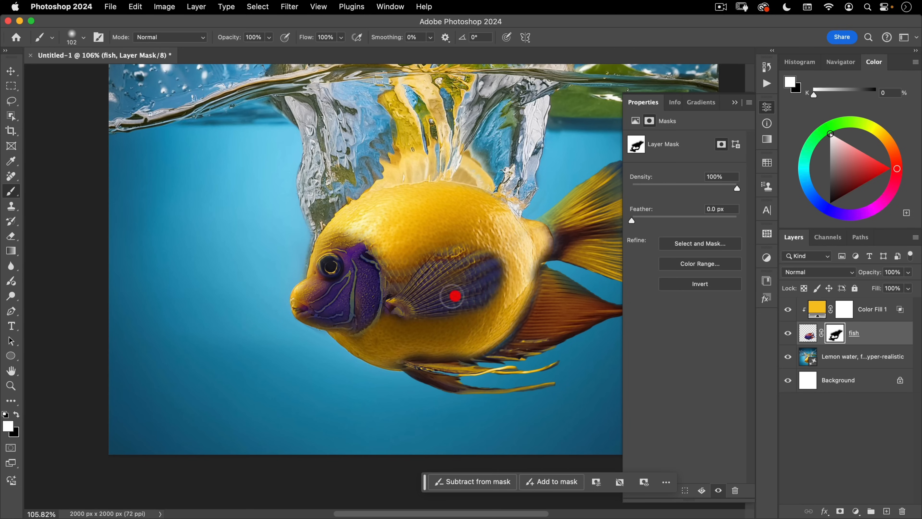
pyautogui.press('x')
pyautogui.moveTo(464, 244)
pyautogui.mouseDown()
pyautogui.moveTo(492, 259)
pyautogui.moveTo(496, 291)
pyautogui.moveTo(477, 323)
pyautogui.mouseUp()
pyautogui.click(399, 329)
# Examine the whole composite to check how the fish blends into the lemon.
pyautogui.press('space')
pyautogui.moveTo(437, 234); pyautogui.dragTo(391, 286)
pyautogui.moveTo(443, 269); pyautogui.dragTo(417, 317)
pyautogui.press('v')
pyautogui.press('v')
pyautogui.press('super+space')
pyautogui.press('v')
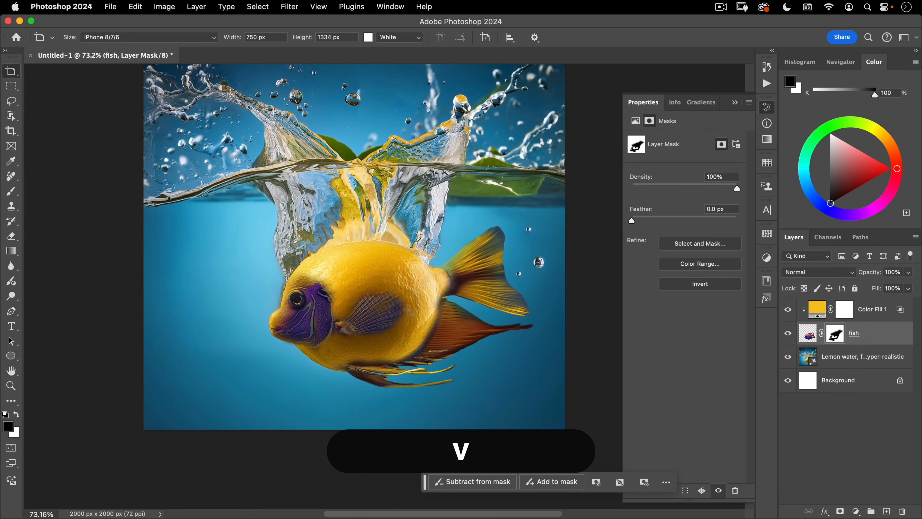
pyautogui.press('space')
pyautogui.moveTo(472, 335); pyautogui.dragTo(476, 366)
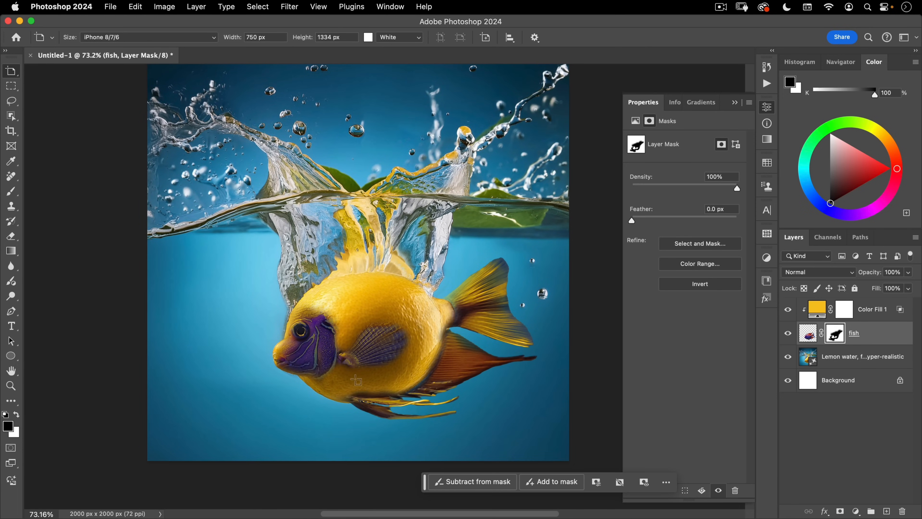
# Group the yellow color fill, fish and lemon water layers, and hide the group.
pyautogui.press('v')
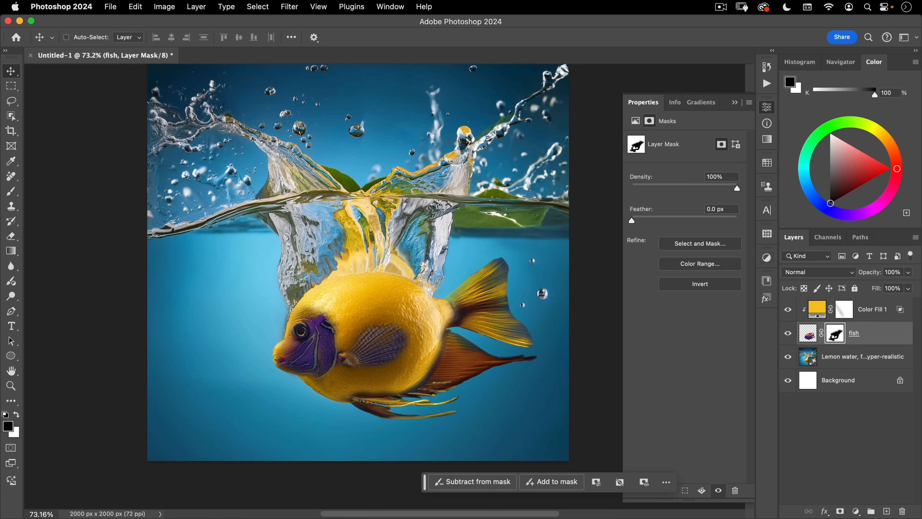
pyautogui.click(878, 314)
pyautogui.keyDown('shift'); pyautogui.click(863, 354); pyautogui.keyUp('shift')
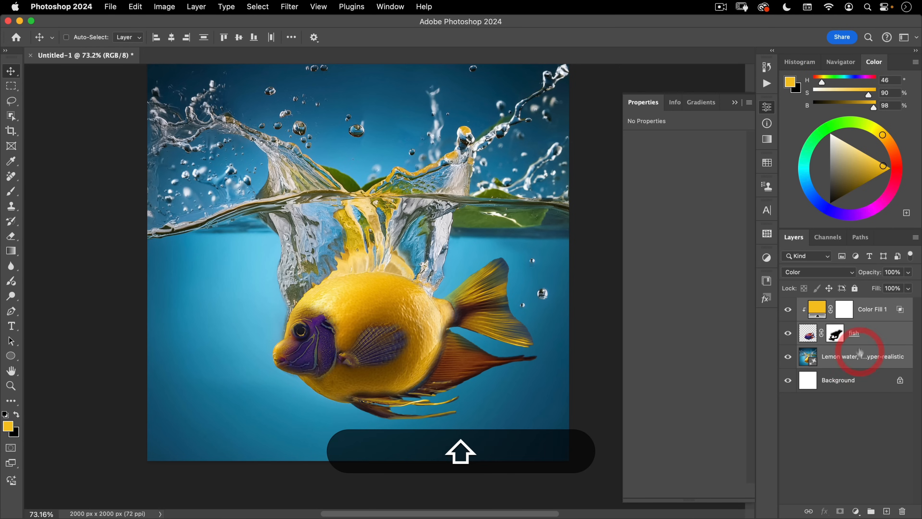
pyautogui.press('super+g')
pyautogui.click(788, 306)
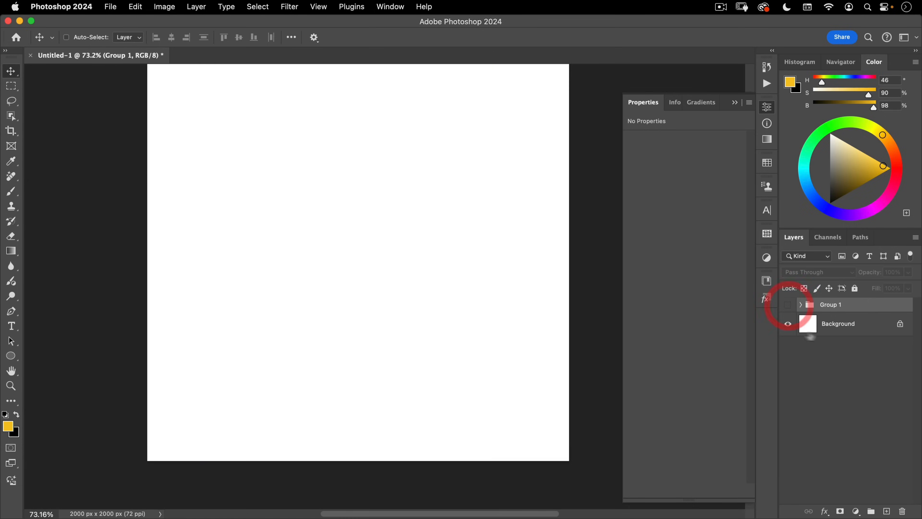
# Start Generate Image from the Background layer with the prompt "3d letter R on a plain cyan background".
pyautogui.click(835, 323)
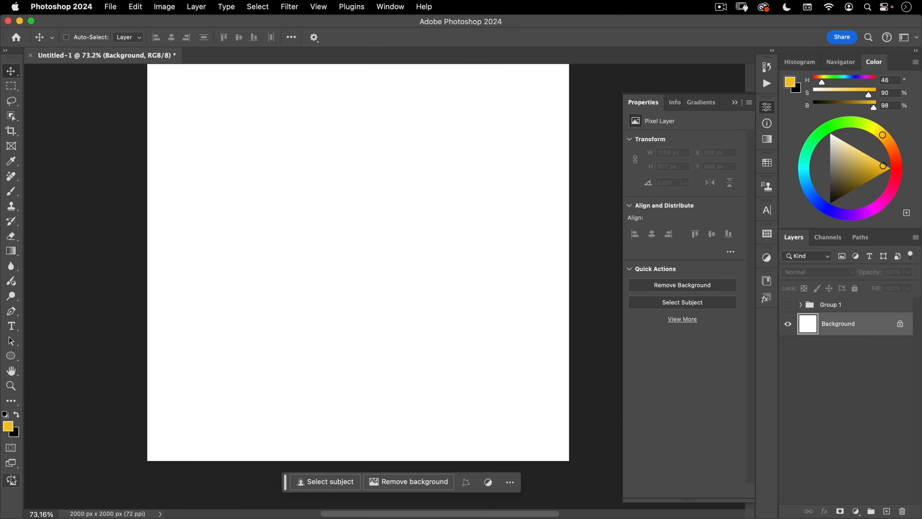
pyautogui.click(12, 481)
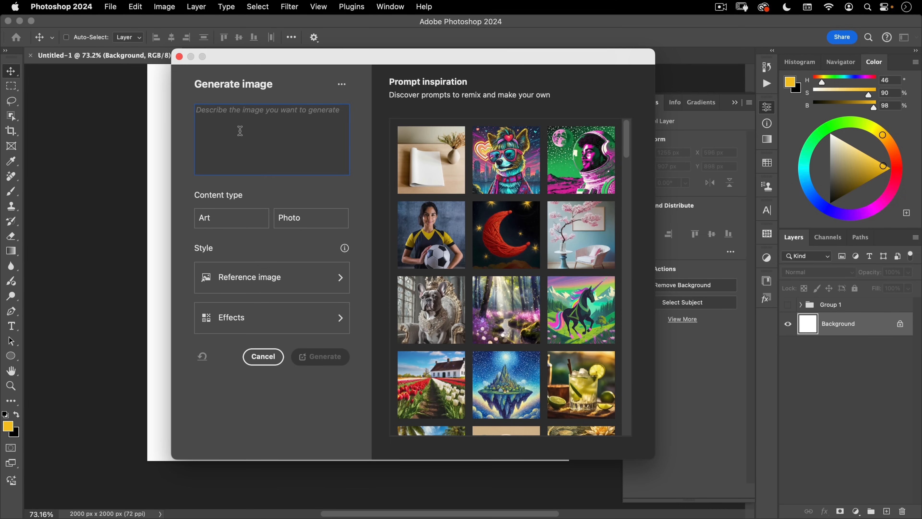
pyautogui.write('3d')
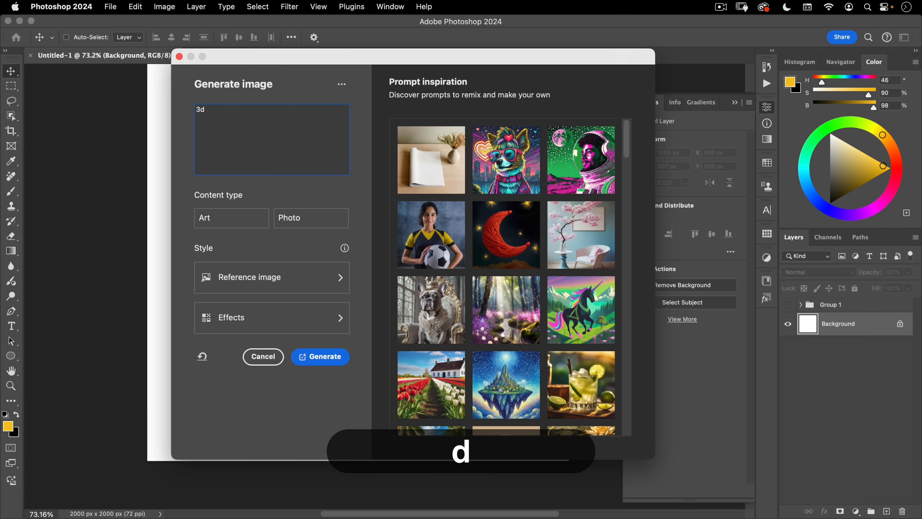
pyautogui.write(' letter R on a plain cyan background')
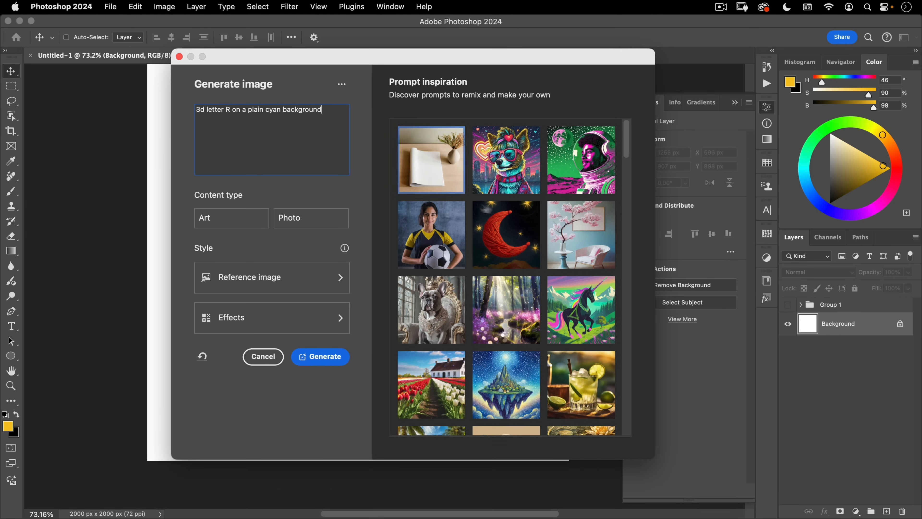
# Load the sample prompt of the glowing blue motorcycle from the prompt inspiration gallery.
pyautogui.scroll(-3, 494, 208)
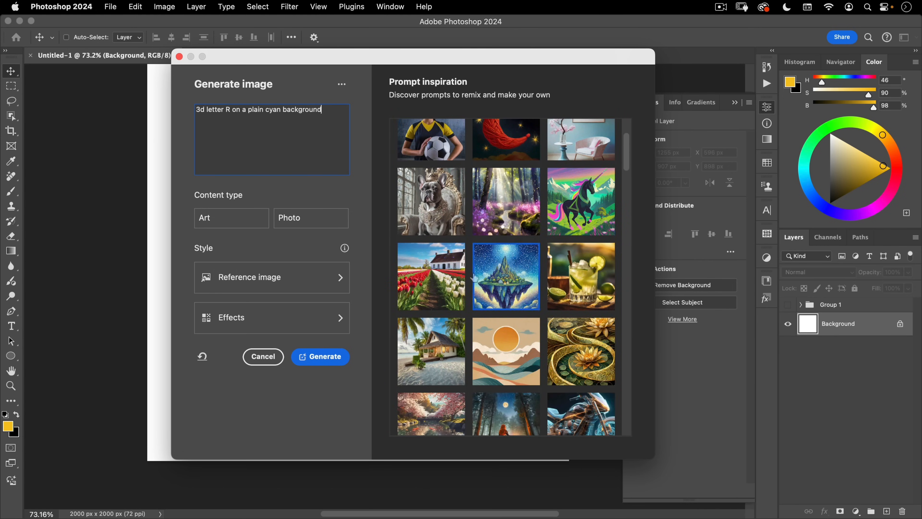
pyautogui.scroll(-6, 475, 277)
pyautogui.click(571, 348)
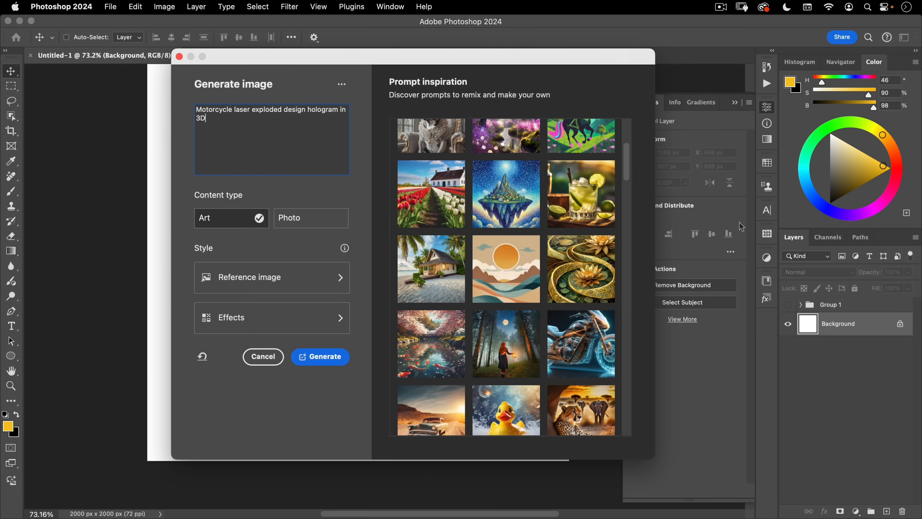
# Replace the whole sample prompt with "3D letter R on a cyan background".
pyautogui.click(231, 121)
pyautogui.press('Up')
pyautogui.press('Left')
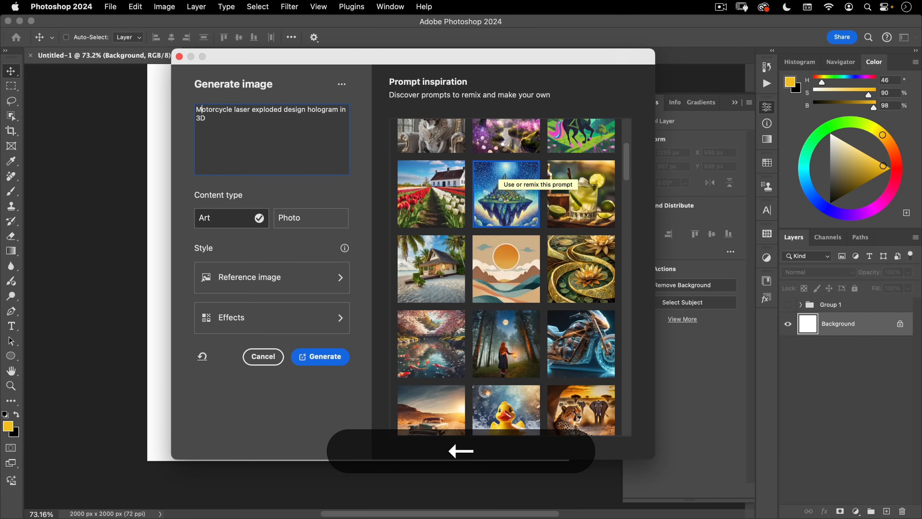
pyautogui.hotkey('shift', 'Down')
pyautogui.hotkey('shift', 'Down')
pyautogui.write('3D lett')
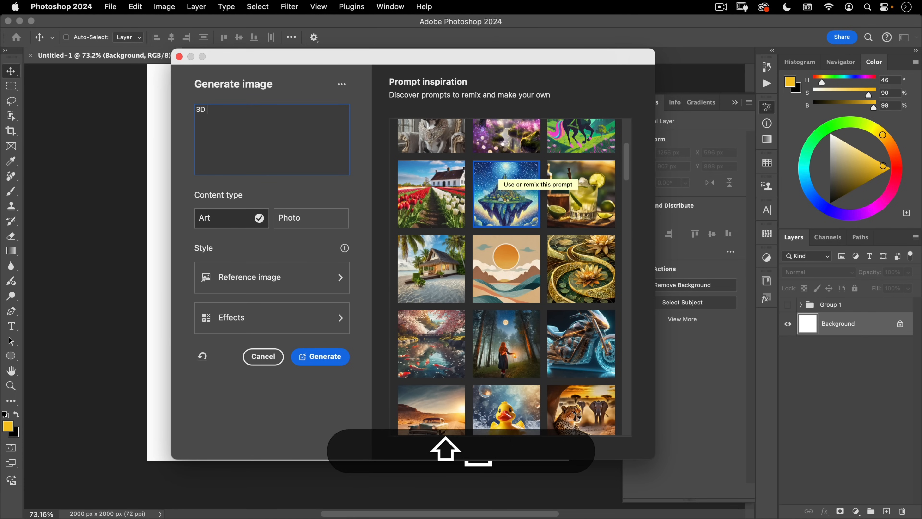
pyautogui.write('er R on')
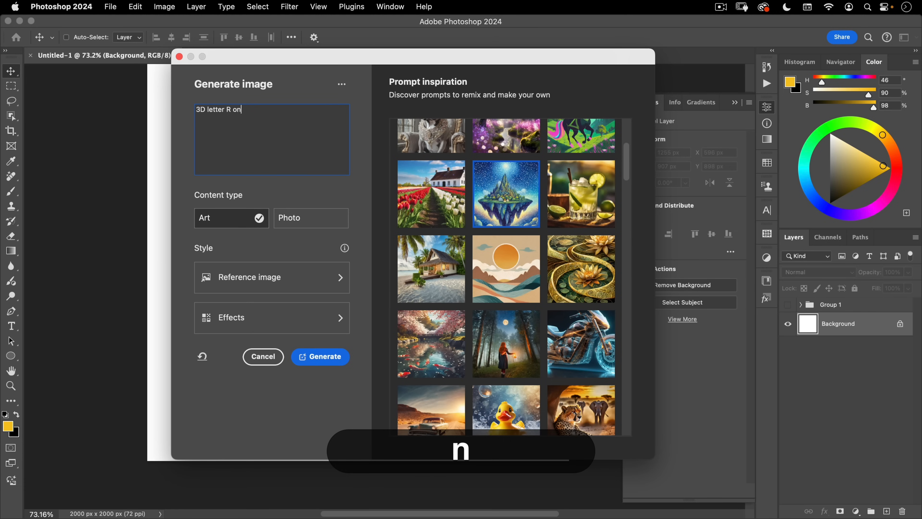
pyautogui.write(' a cyan background')
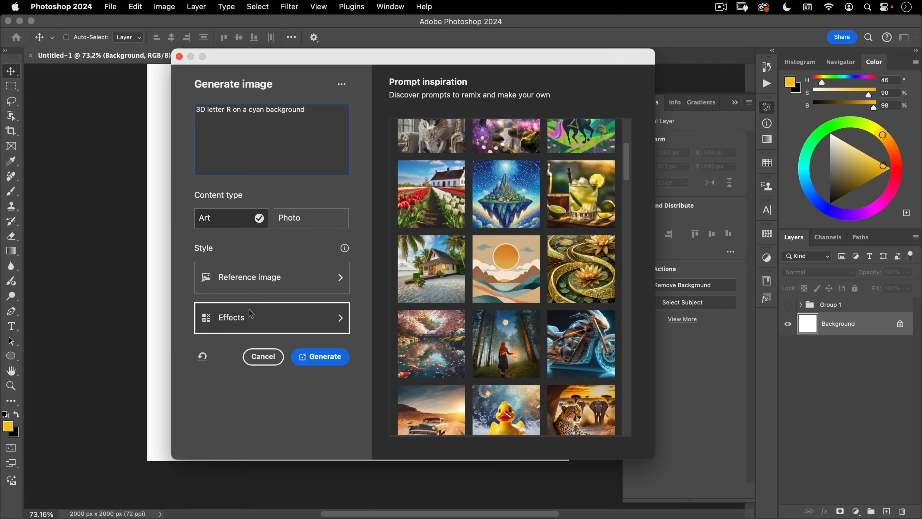
# Add the 3D style effect to the image being generated.
pyautogui.click(246, 319)
pyautogui.click(468, 124)
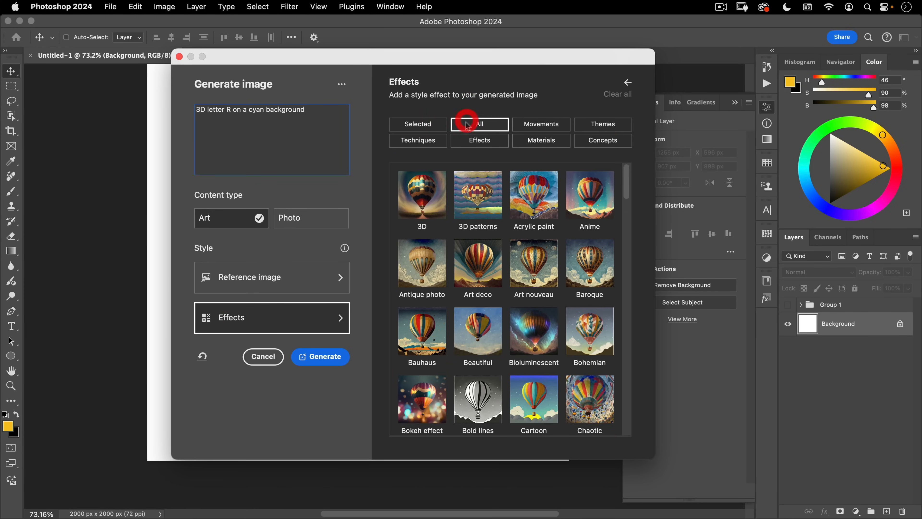
pyautogui.click(426, 218)
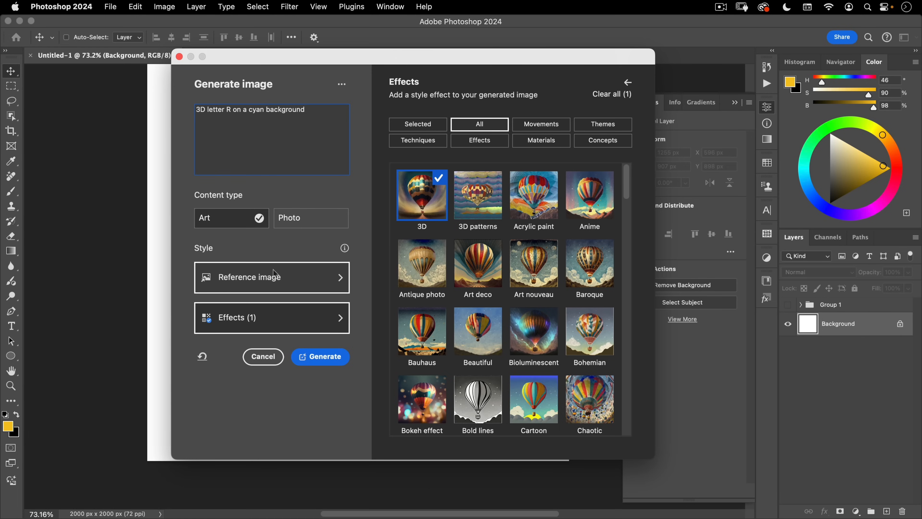
# Use tethos.jpg from the assets folder as the style reference image and generate the letter R.
pyautogui.click(274, 276)
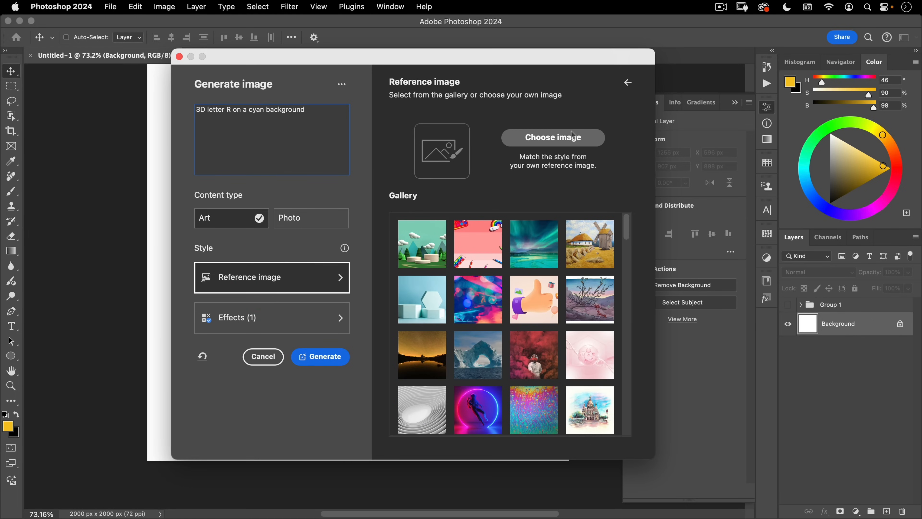
pyautogui.click(566, 143)
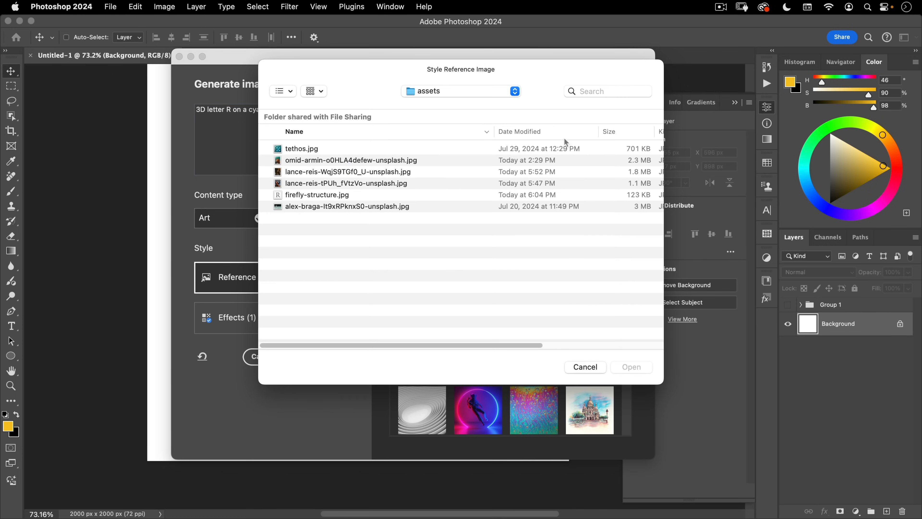
pyautogui.click(296, 149)
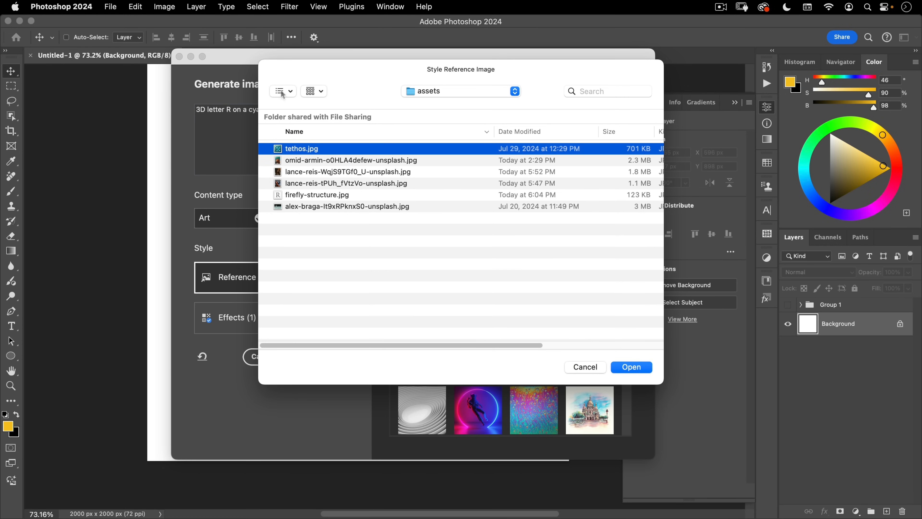
pyautogui.click(632, 366)
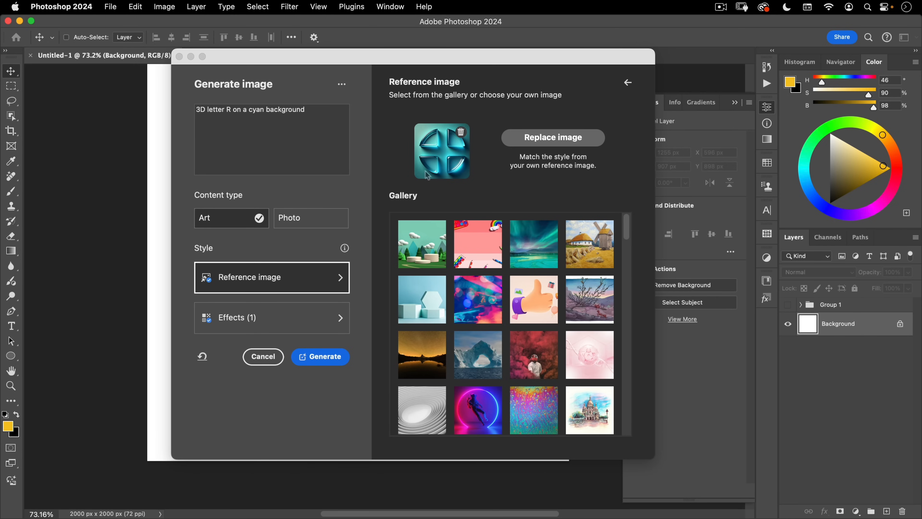
pyautogui.click(321, 355)
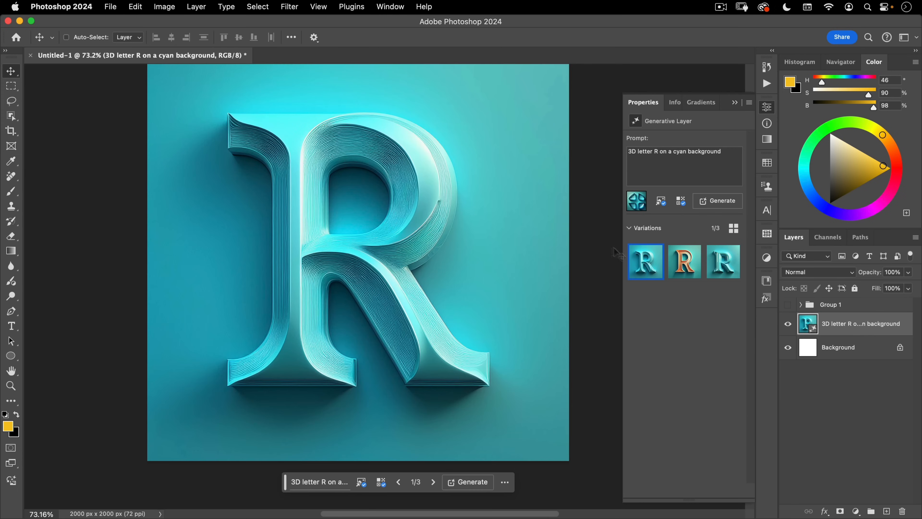
# Compare the three generated letter R variations and return to the first one.
pyautogui.click(685, 267)
pyautogui.click(724, 264)
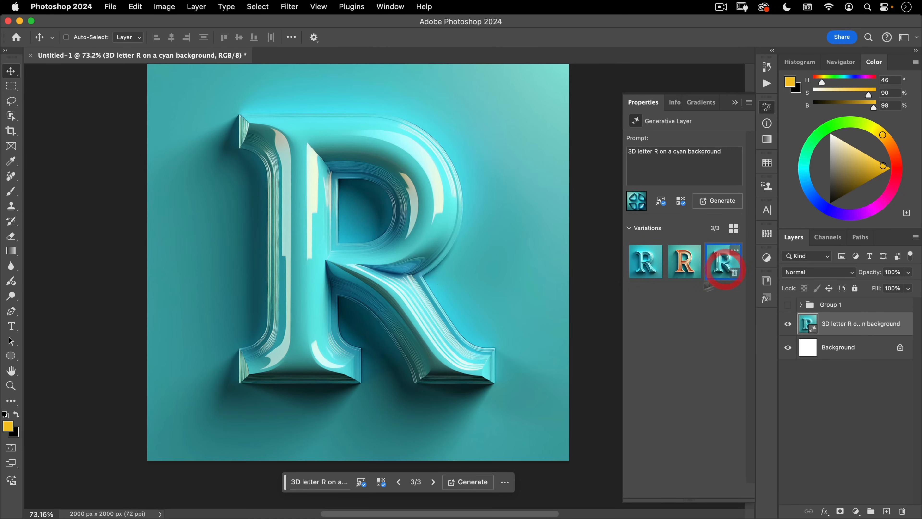
pyautogui.click(646, 262)
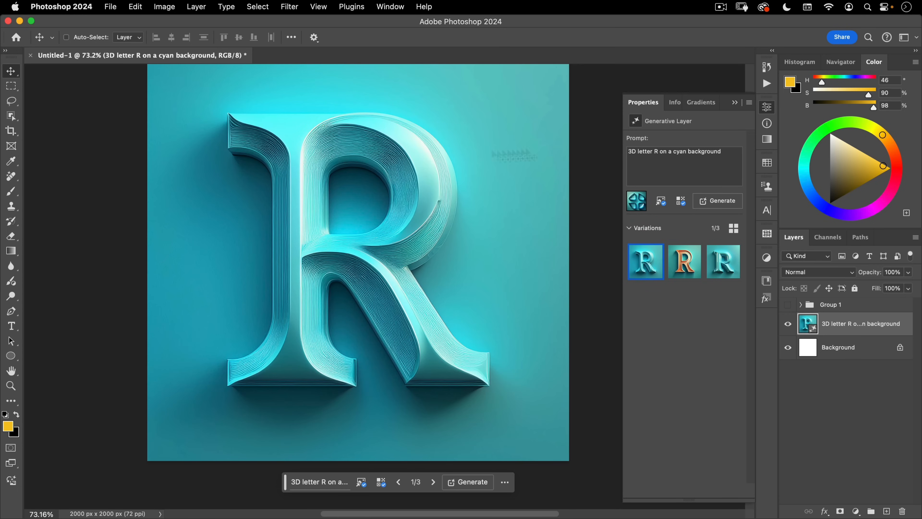
# Change the generative layer's prompt to "3D rendered glass letter R on a cyan background".
pyautogui.tripleClick(644, 152)
pyautogui.press('Left')
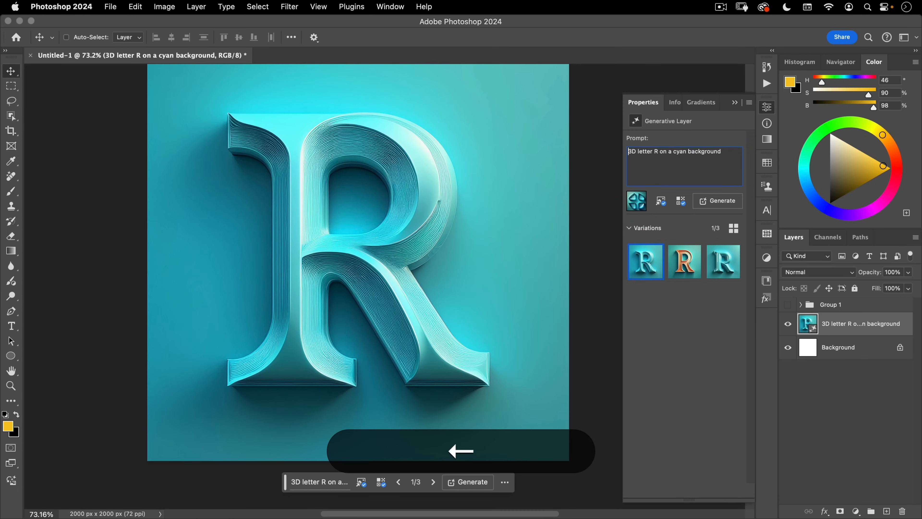
pyautogui.hotkey('alt', 'Right')
pyautogui.write('glass')
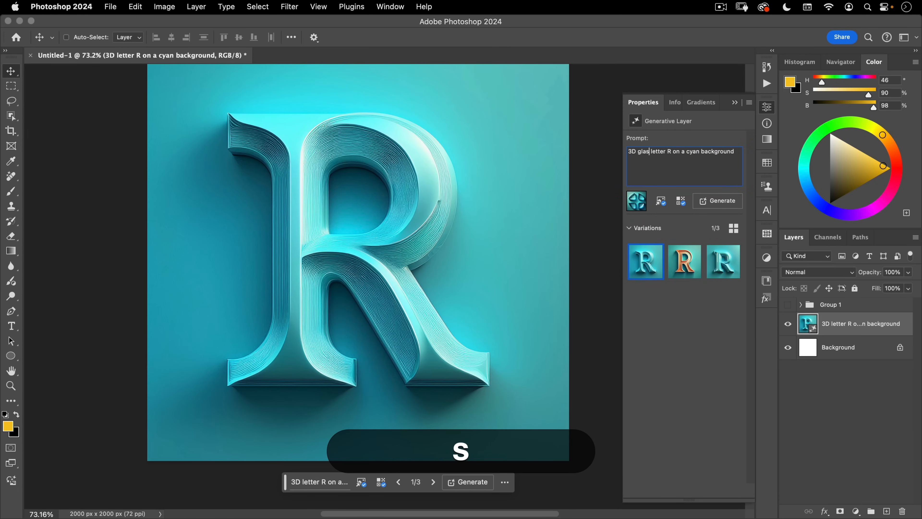
pyautogui.hotkey('alt', 'shift', 'Left')
pyautogui.write('rendered ')
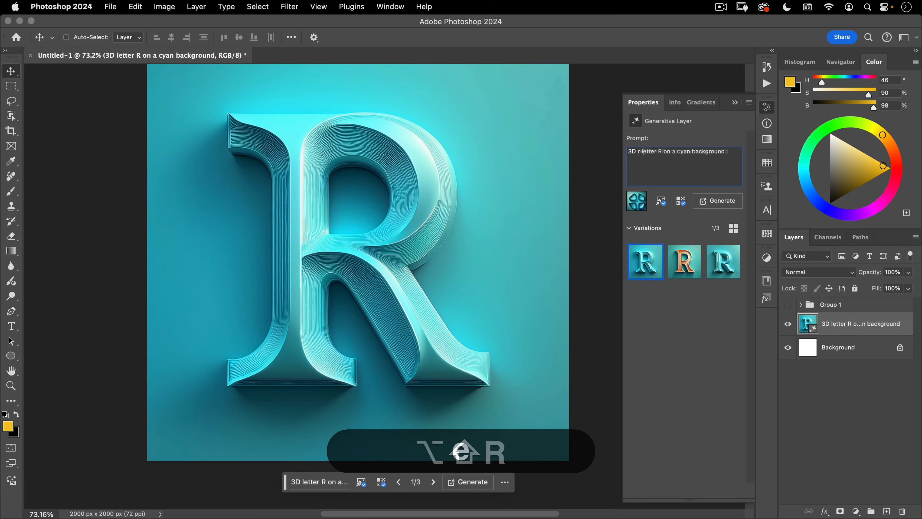
pyautogui.write('glass')
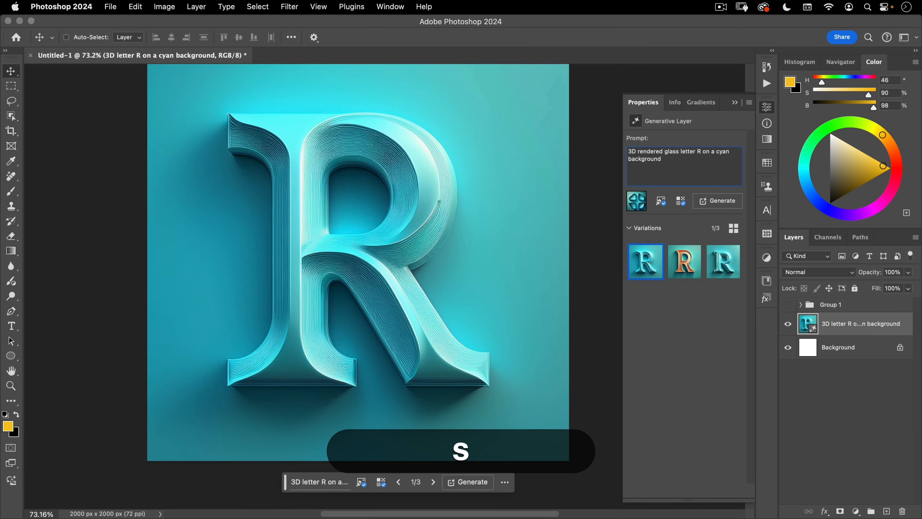
# Generate new variations from the glass letter prompt and choose the second one.
pyautogui.tripleClick(730, 149)
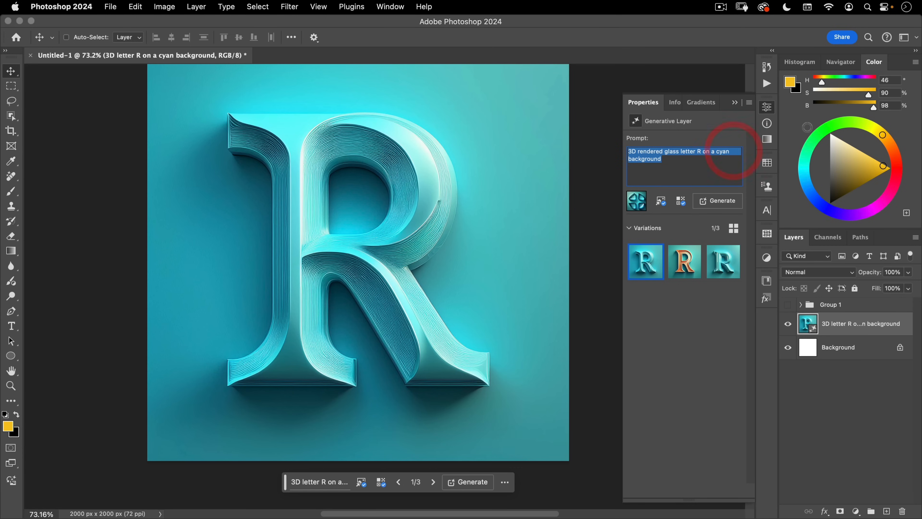
pyautogui.press('Right')
pyautogui.click(709, 201)
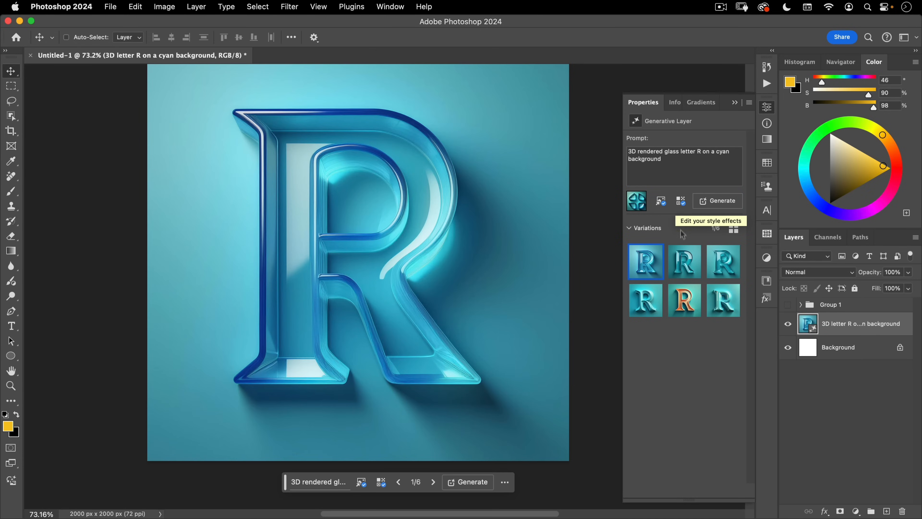
pyautogui.click(685, 263)
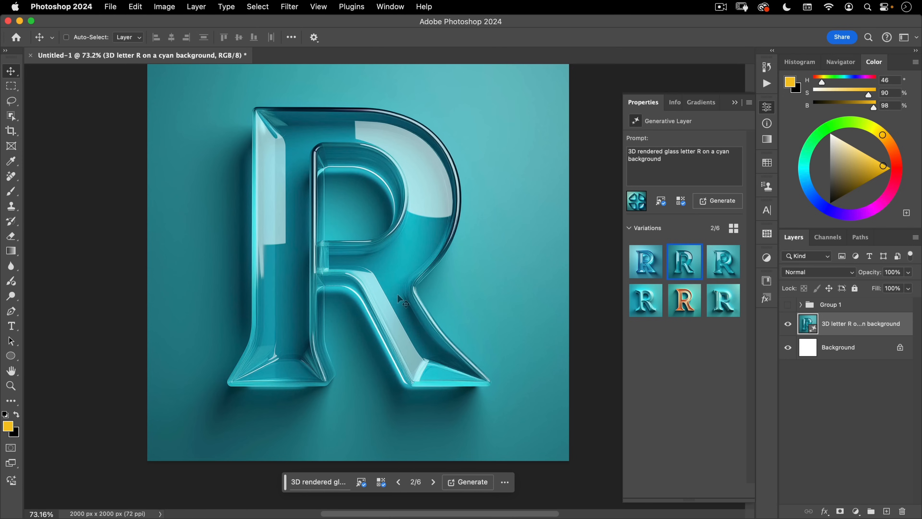
# Copy the layer's prompt, switch to Adobe Firefly in Chrome, and generate images from the same prompt there.
pyautogui.press('super+Tab')
pyautogui.press('super+Tab')
pyautogui.press('super+Tab')
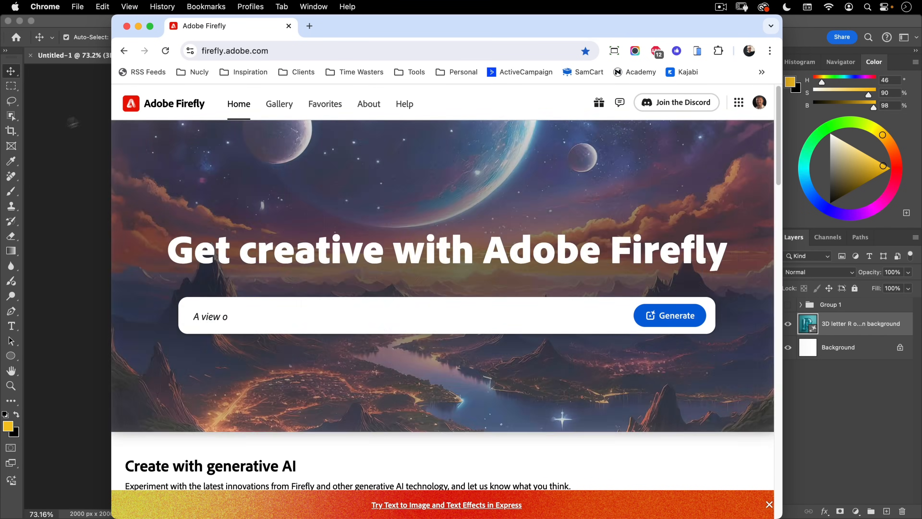
pyautogui.click(78, 115)
pyautogui.moveTo(679, 163); pyautogui.dragTo(608, 137)
pyautogui.press('super+c')
pyautogui.press('super+Tab')
pyautogui.click(376, 316)
pyautogui.press('super+v')
pyautogui.press('Return')
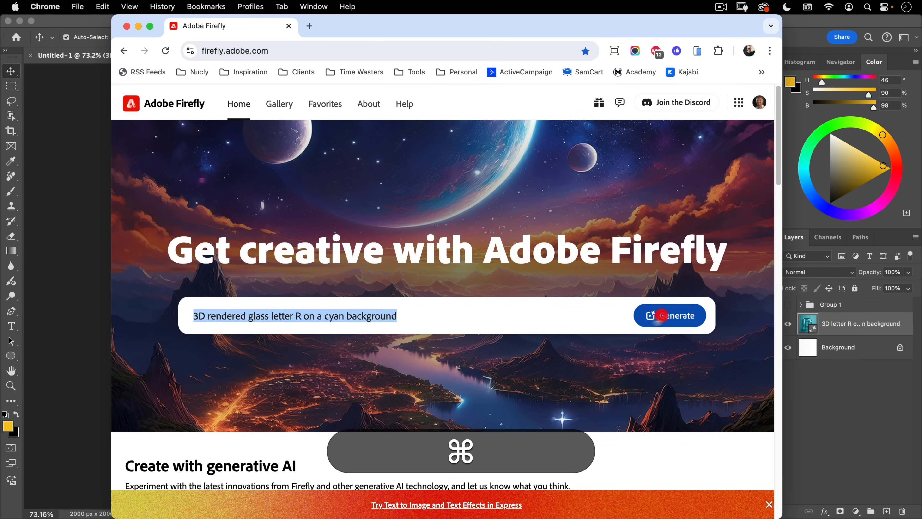
# Upload tethos.jpg from the assets folder as the style reference and regenerate the Firefly images.
pyautogui.scroll(-8, 202, 267)
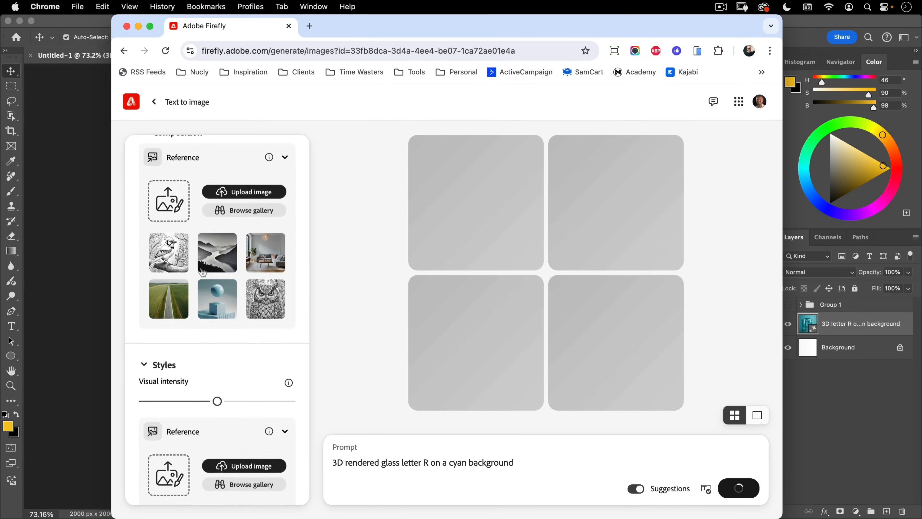
pyautogui.scroll(2, 195, 258)
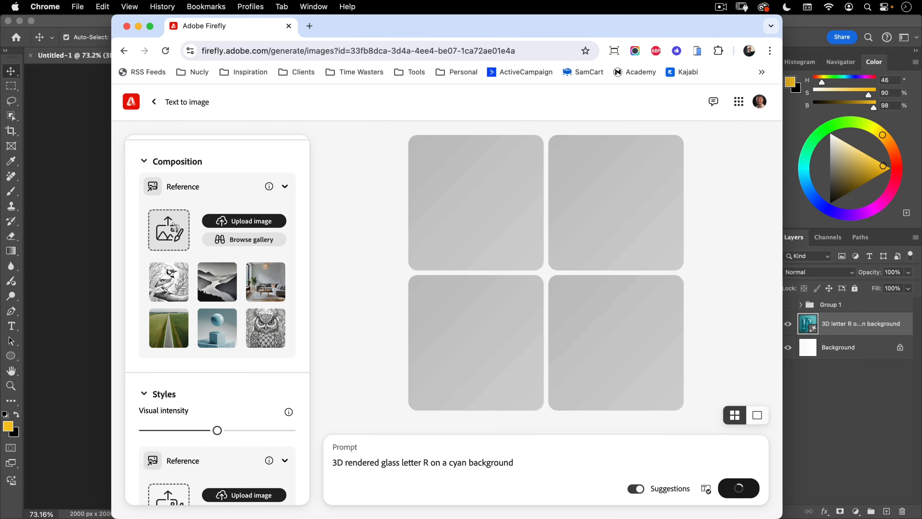
pyautogui.scroll(-6, 174, 227)
pyautogui.scroll(11, 188, 292)
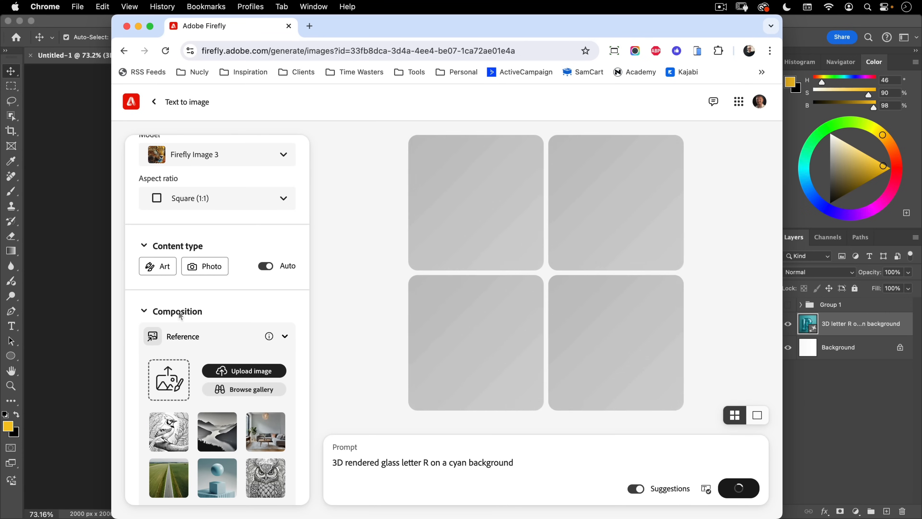
pyautogui.scroll(-7, 179, 312)
pyautogui.scroll(-2, 179, 313)
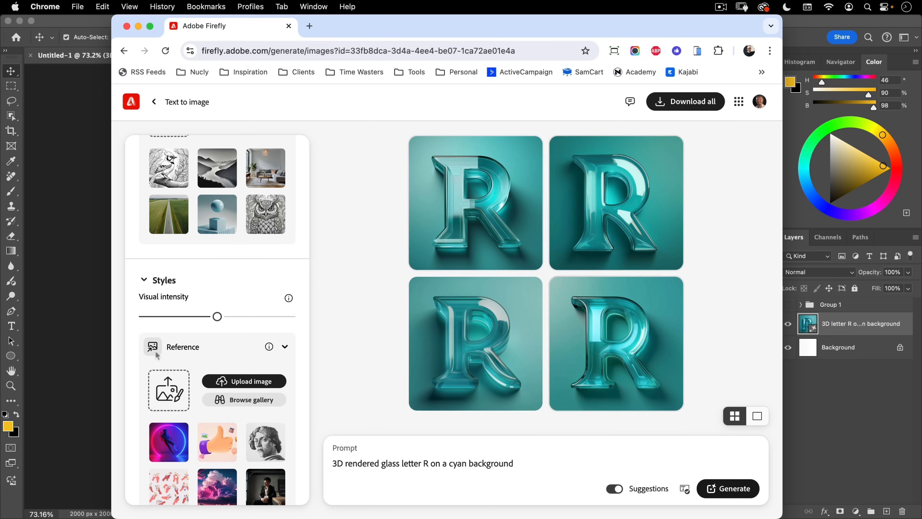
pyautogui.click(170, 392)
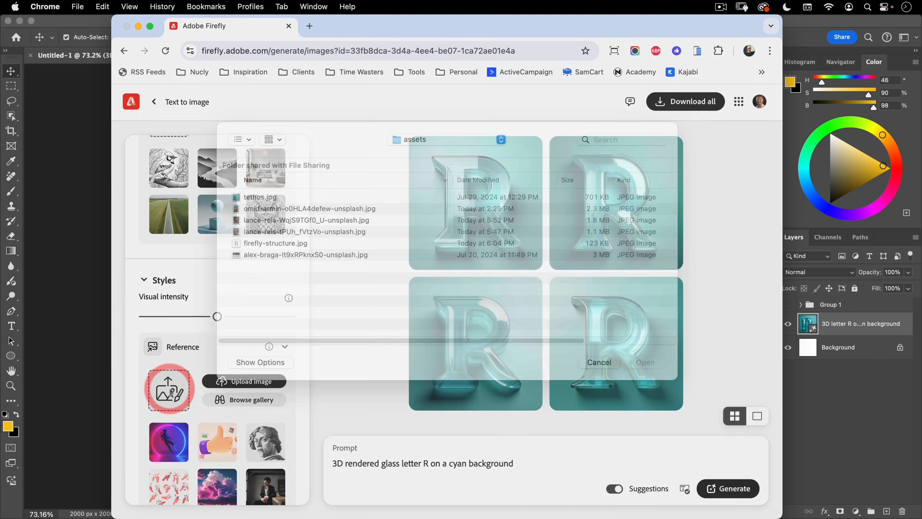
pyautogui.click(268, 214)
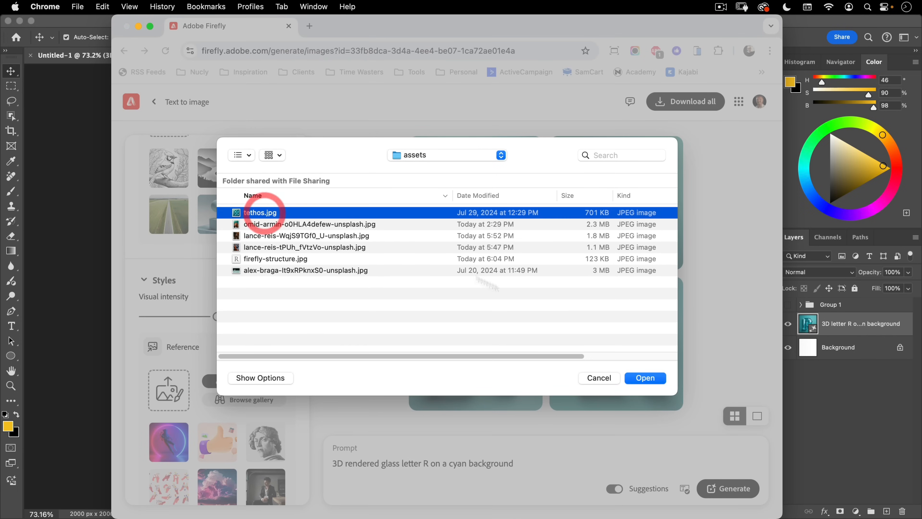
pyautogui.click(645, 378)
pyautogui.click(537, 342)
pyautogui.click(728, 488)
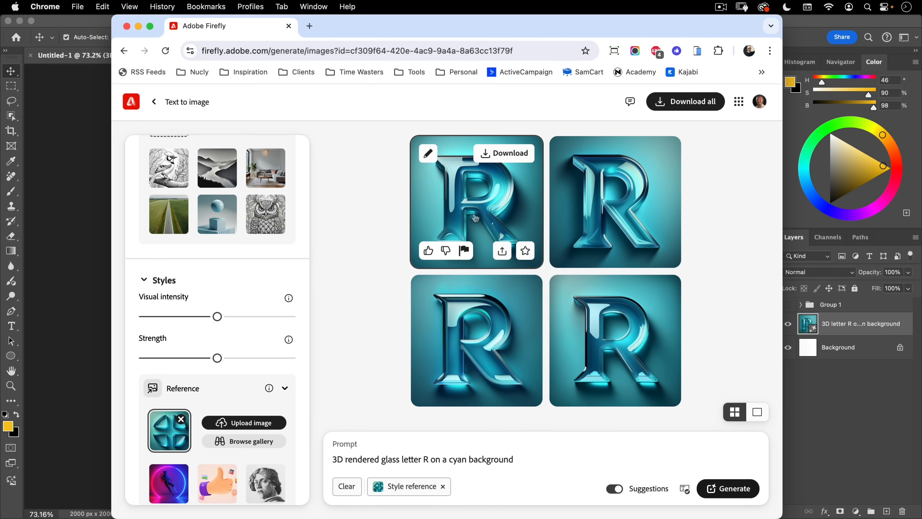
# Inspect the first three generated glass letters enlarged, one after another, and close the enlarged view.
pyautogui.click(475, 214)
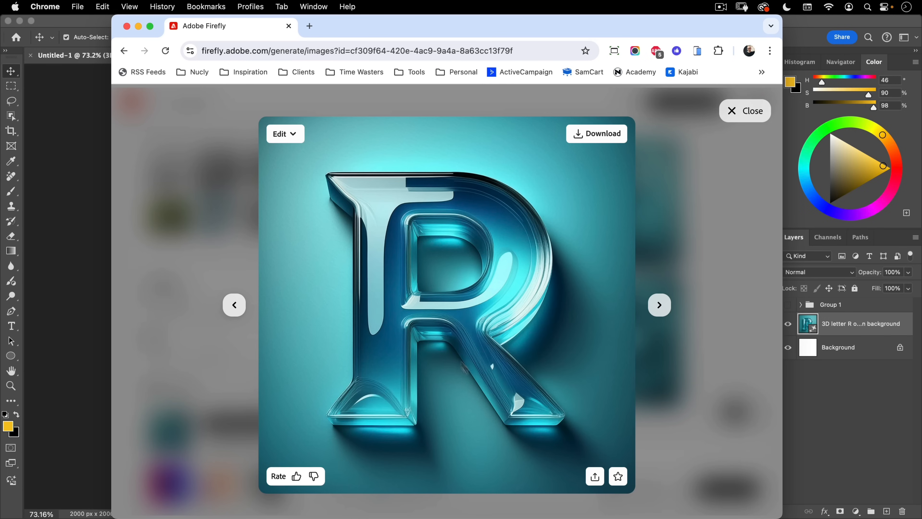
pyautogui.click(668, 307)
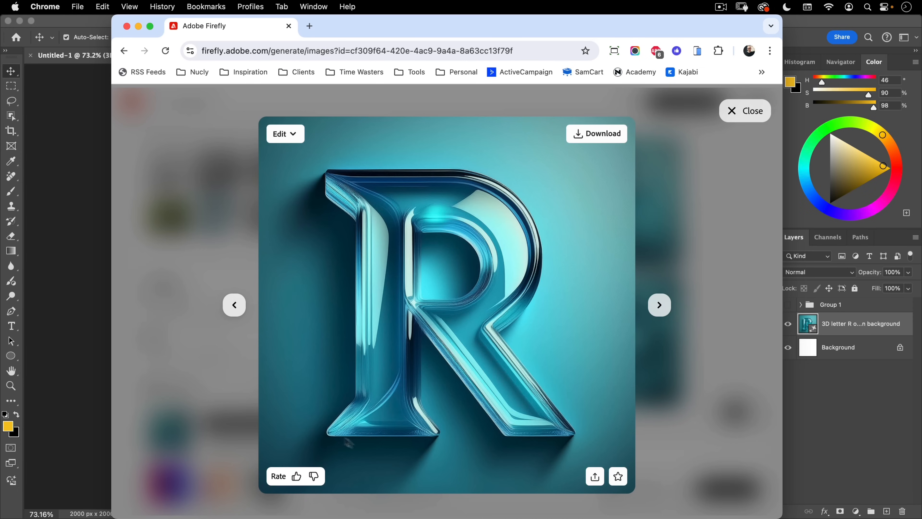
pyautogui.click(660, 305)
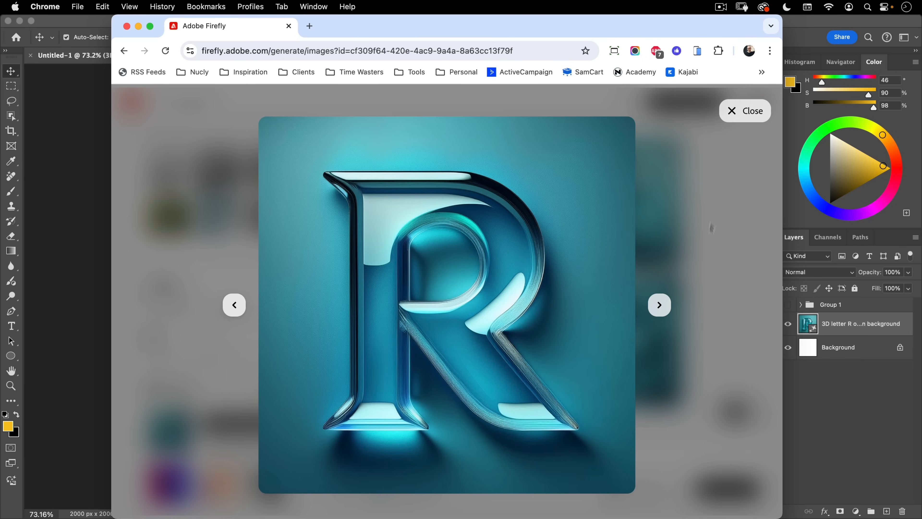
pyautogui.click(745, 111)
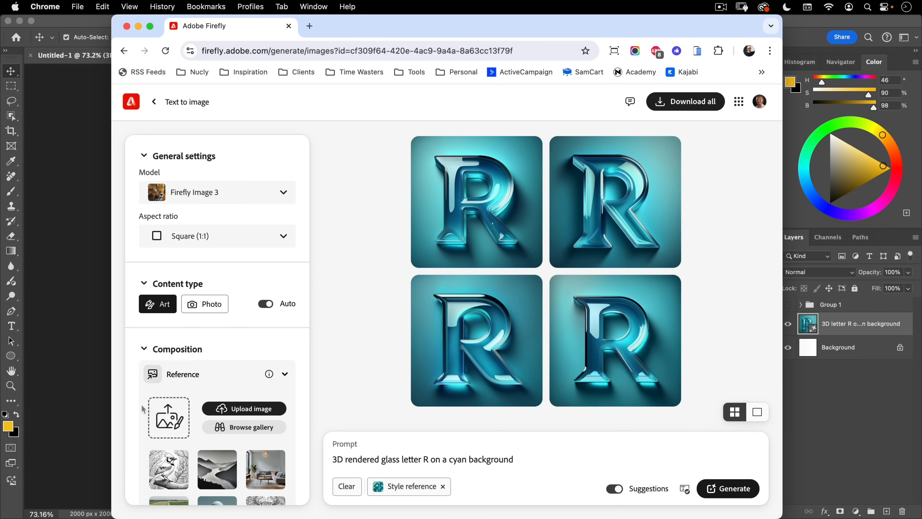
# Use firefly-structure.jpg as the composition reference with its strength at maximum, and regenerate the images.
pyautogui.click(165, 422)
pyautogui.doubleClick(266, 259)
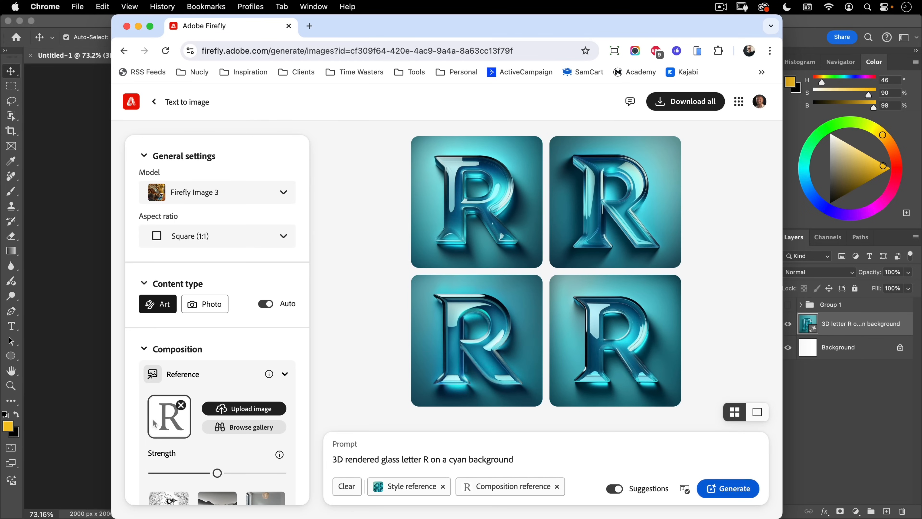
pyautogui.scroll(-6, 231, 248)
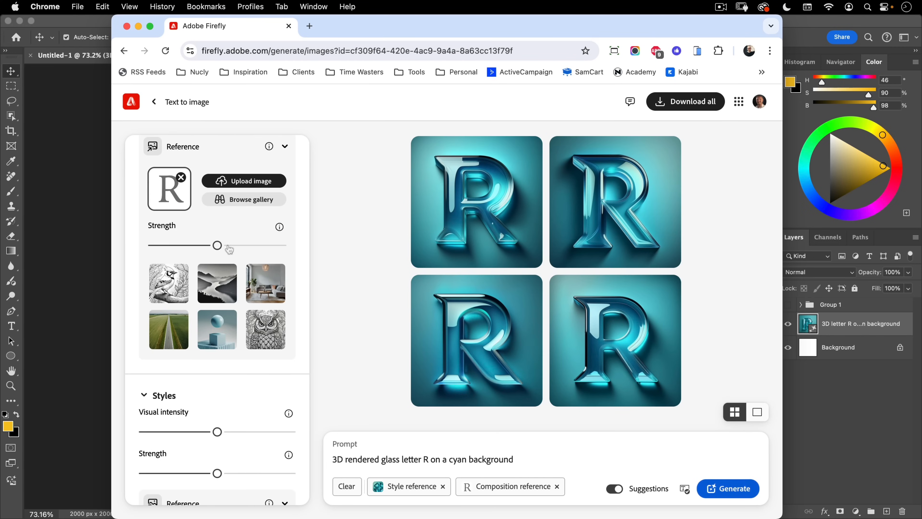
pyautogui.moveTo(217, 246); pyautogui.dragTo(303, 254)
pyautogui.click(728, 488)
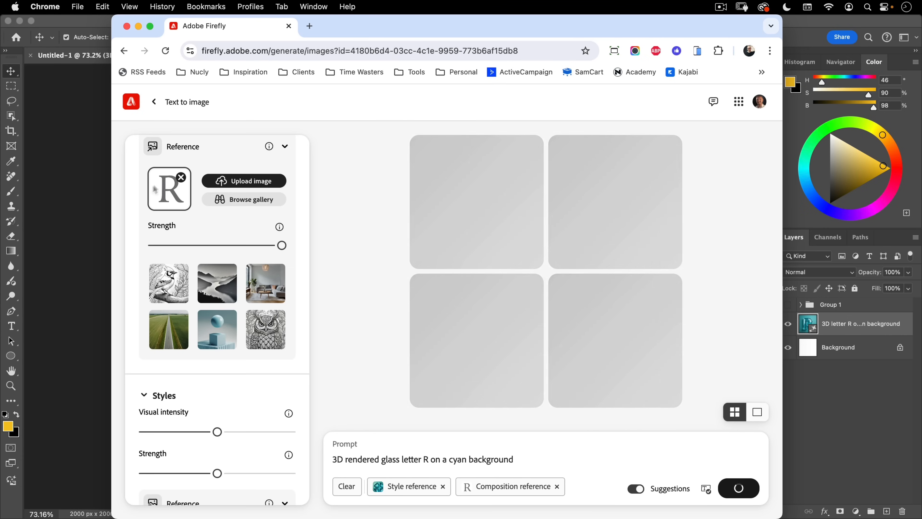
# Examine the fourth composition-matched letter R enlarged, and return to Photoshop.
pyautogui.scroll(-8, 168, 192)
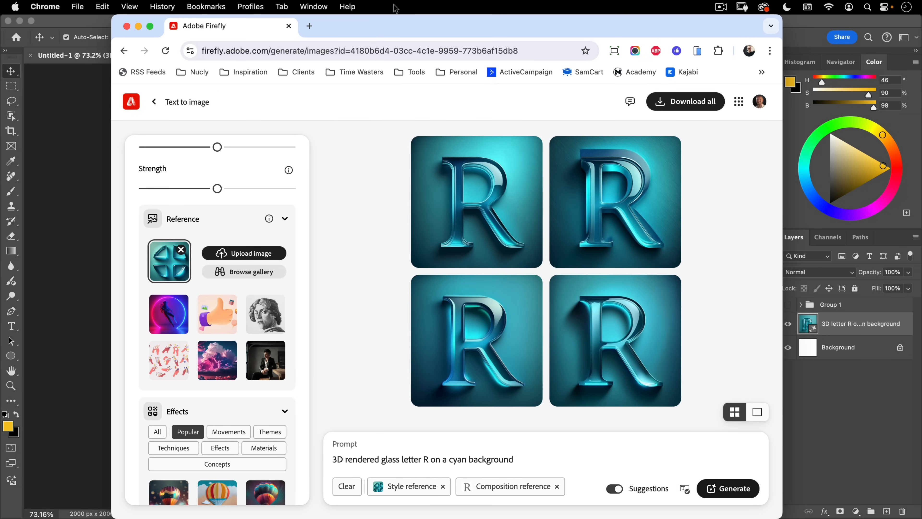
pyautogui.click(584, 350)
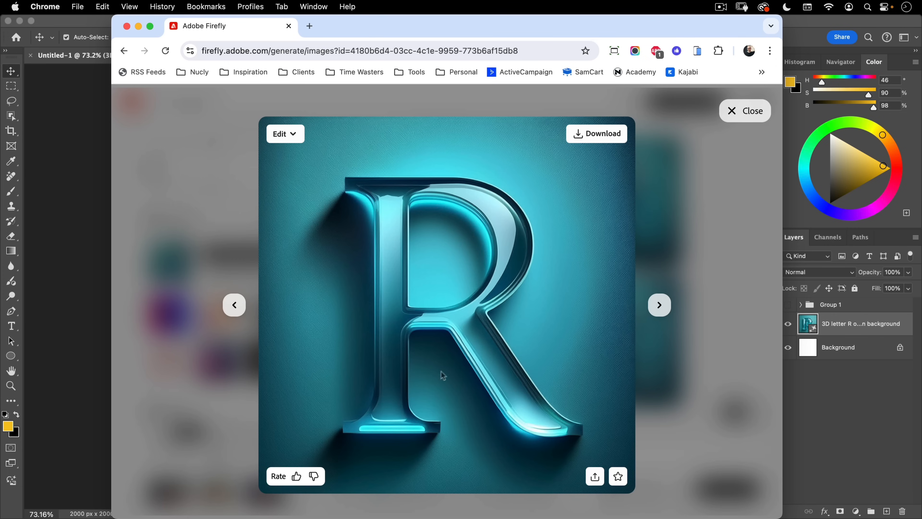
pyautogui.click(86, 200)
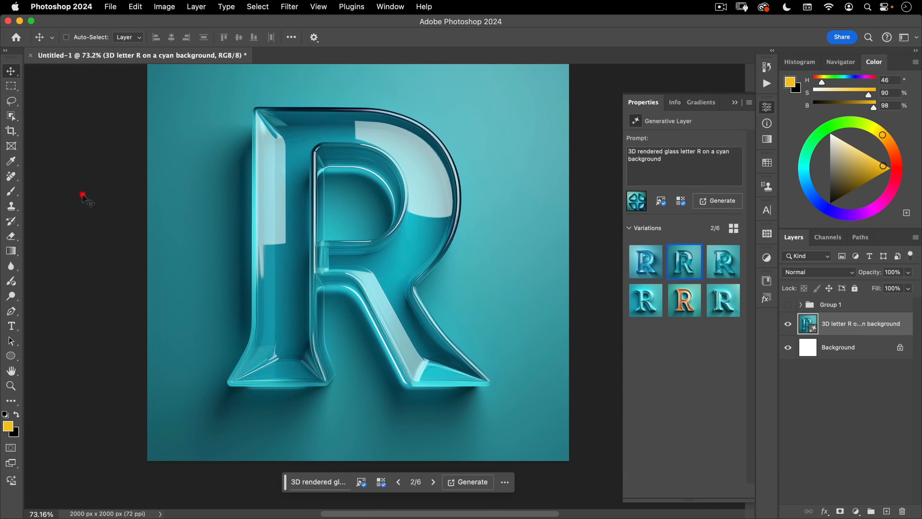
# Examine the generative layer's reference image options and the file chooser for replacing it, and close both.
pyautogui.click(662, 202)
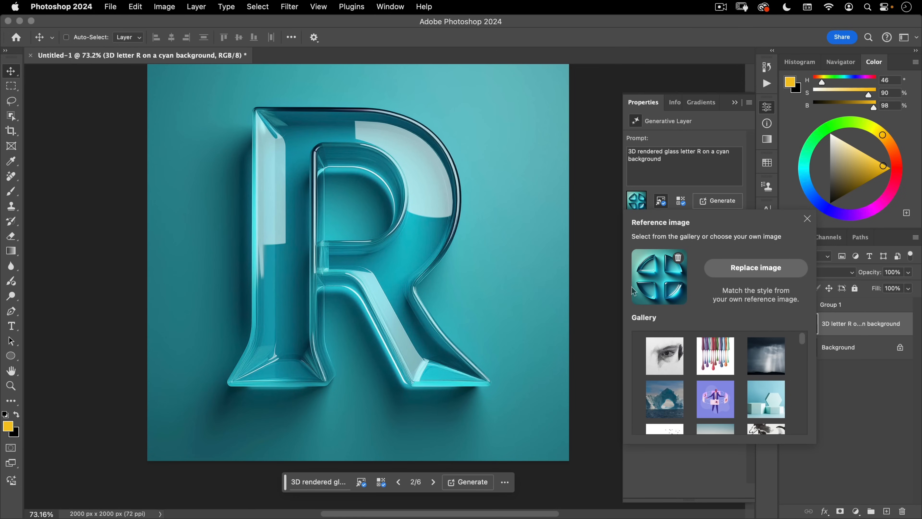
pyautogui.click(750, 271)
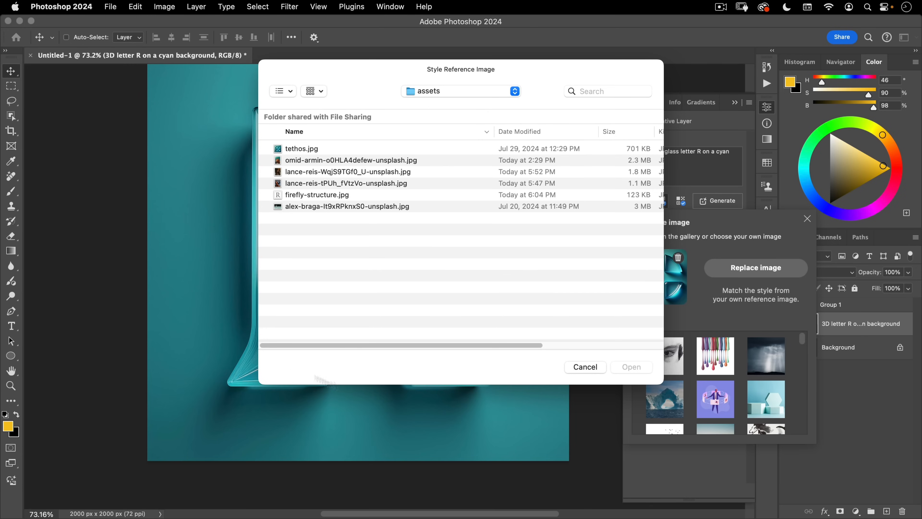
pyautogui.click(575, 368)
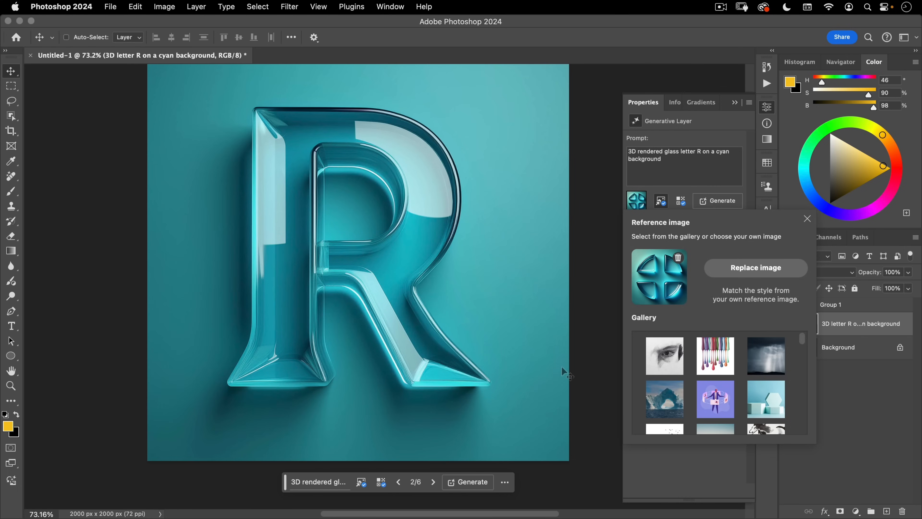
pyautogui.click(807, 218)
# Browse the style effects offered for a newly generated image and close the Generate image dialog.
pyautogui.click(11, 481)
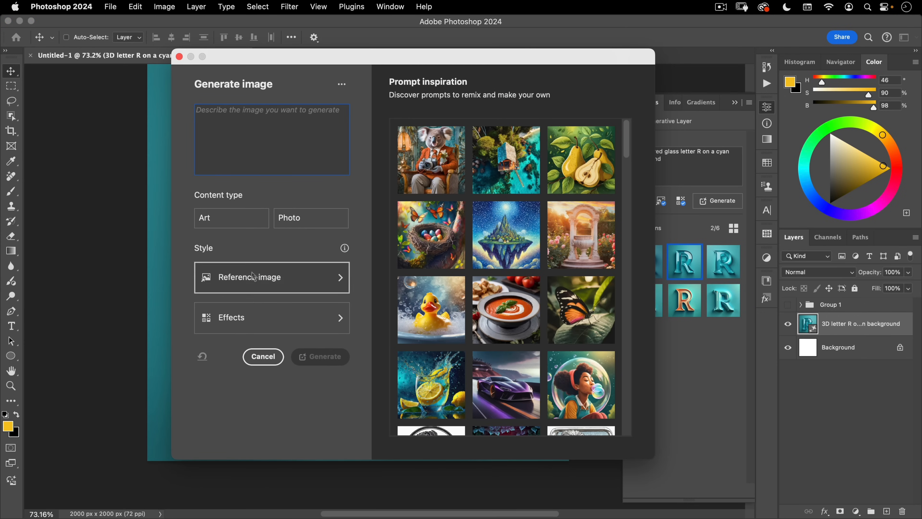
pyautogui.click(242, 319)
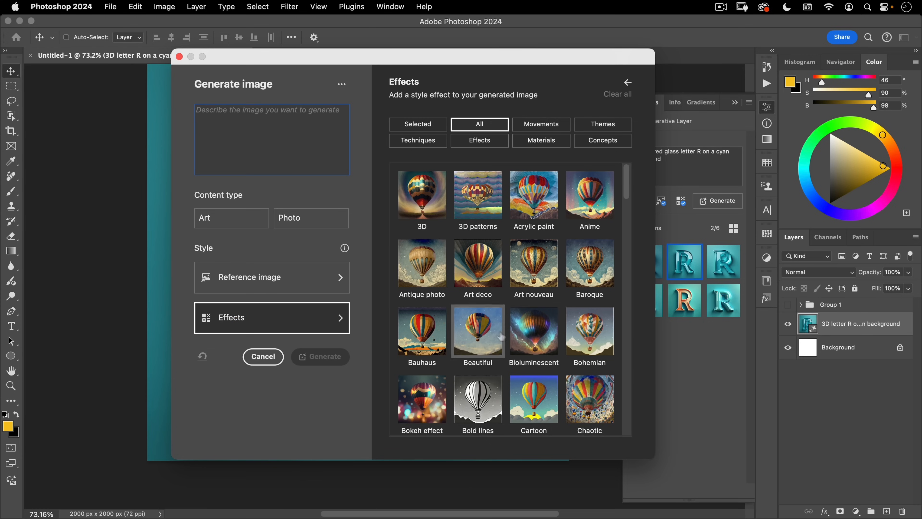
pyautogui.scroll(-8, 543, 358)
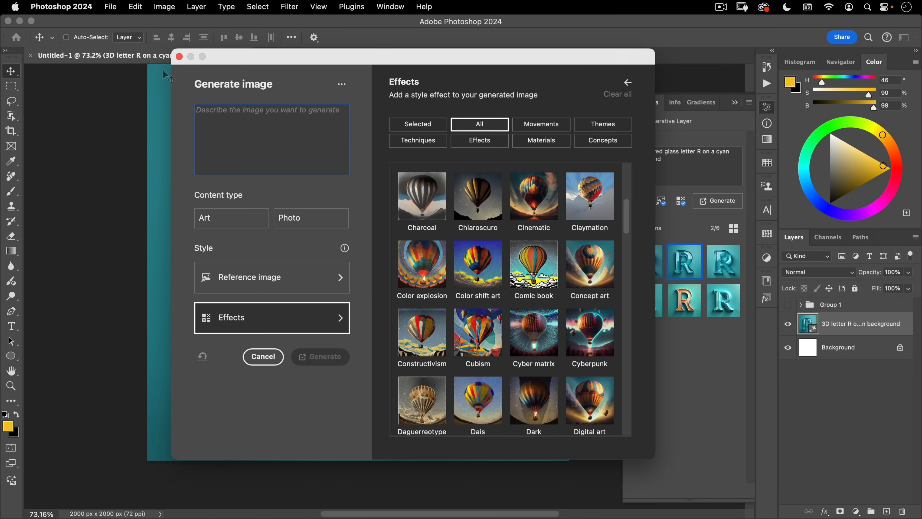
pyautogui.click(178, 57)
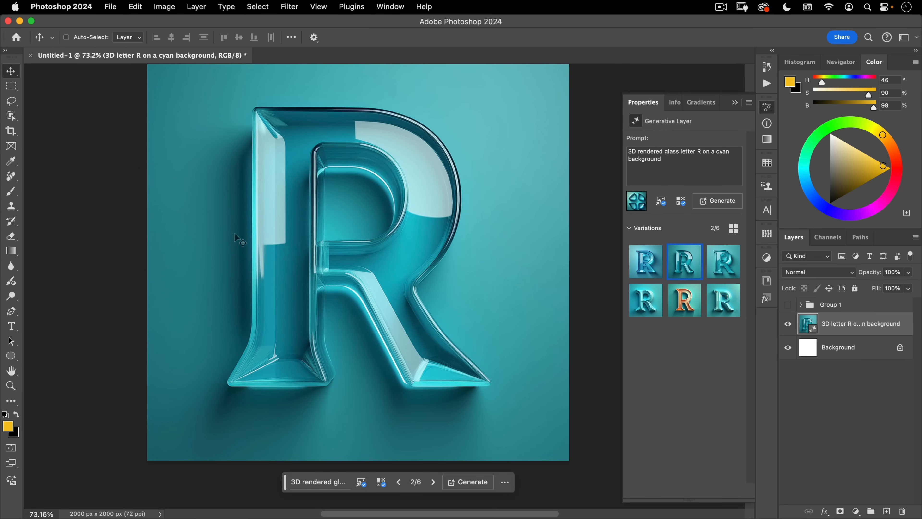
# Open the portrait photo whose file name ends in o0HLA4defew-unsplash.jpg from the assets folder.
pyautogui.click(115, 9)
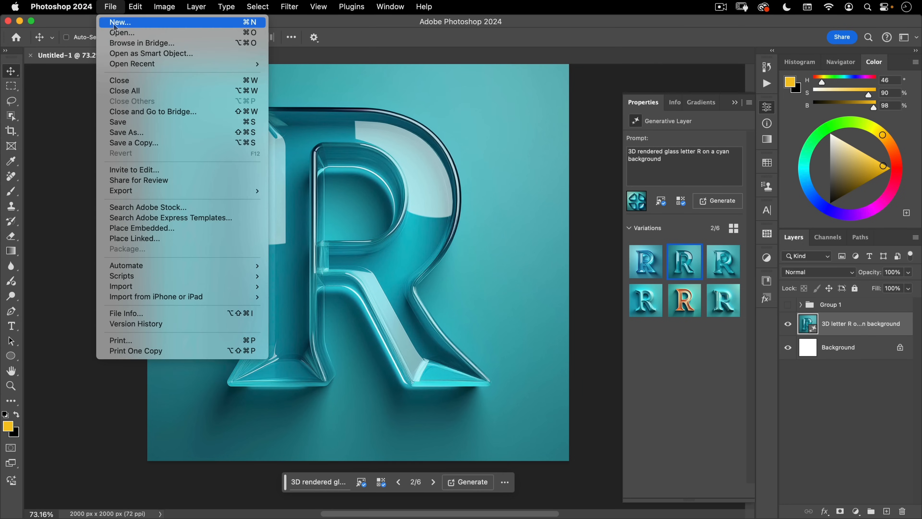
pyautogui.click(116, 32)
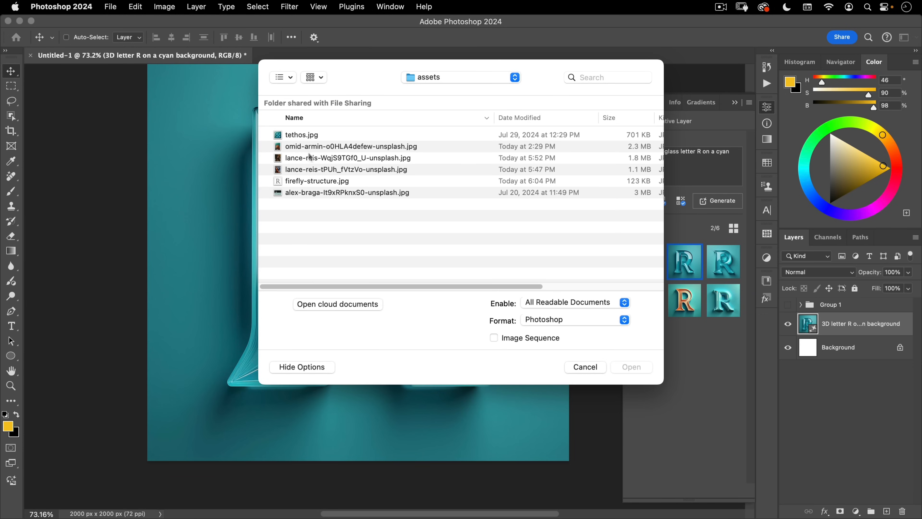
pyautogui.click(308, 146)
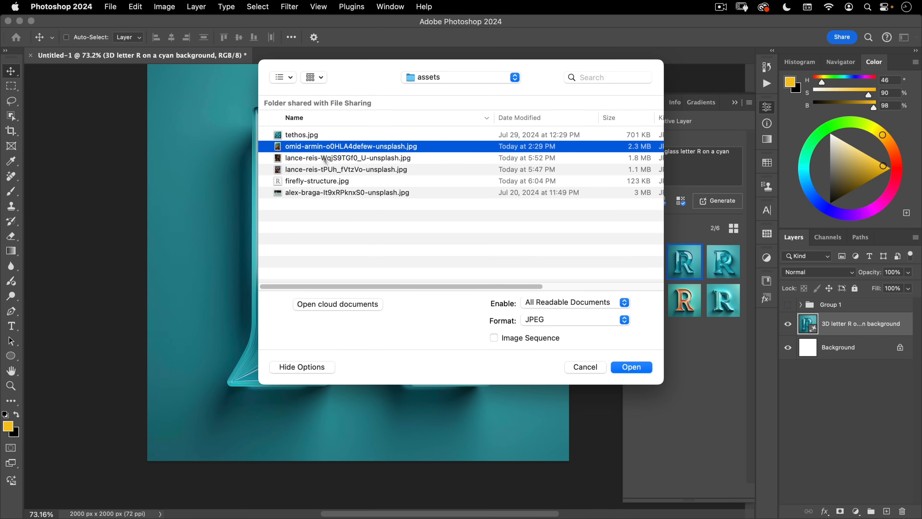
pyautogui.click(622, 368)
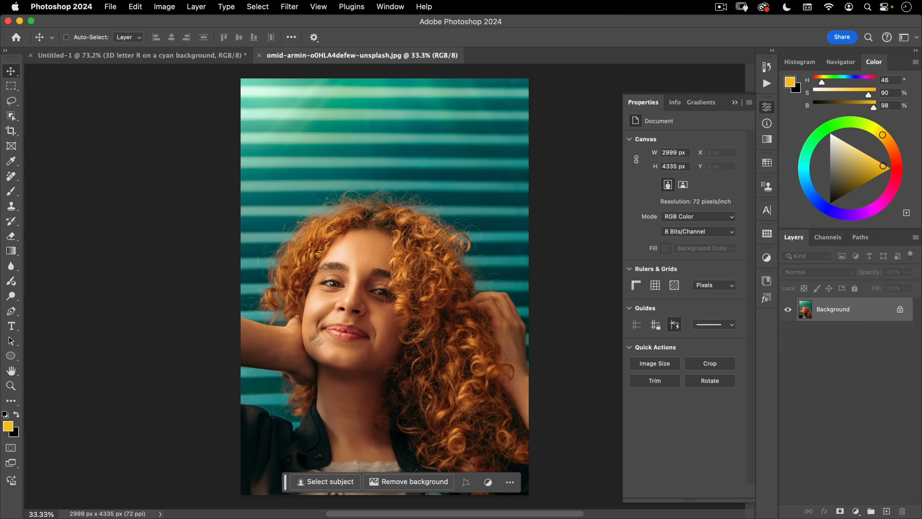
# Make a circular selection around the woman's mouth and nose with the Elliptical Marquee tool.
pyautogui.scroll(-5, 347, 221)
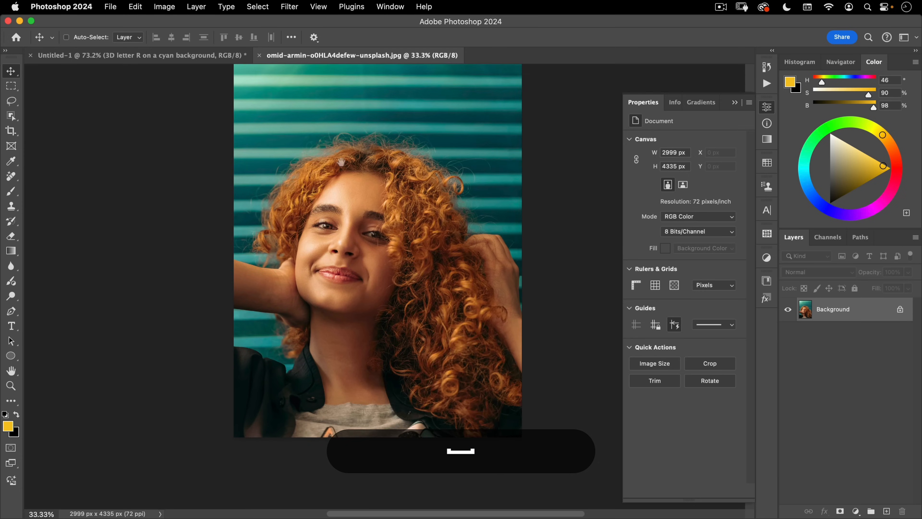
pyautogui.click(11, 86)
pyautogui.moveTo(12, 85); pyautogui.dragTo(36, 95)
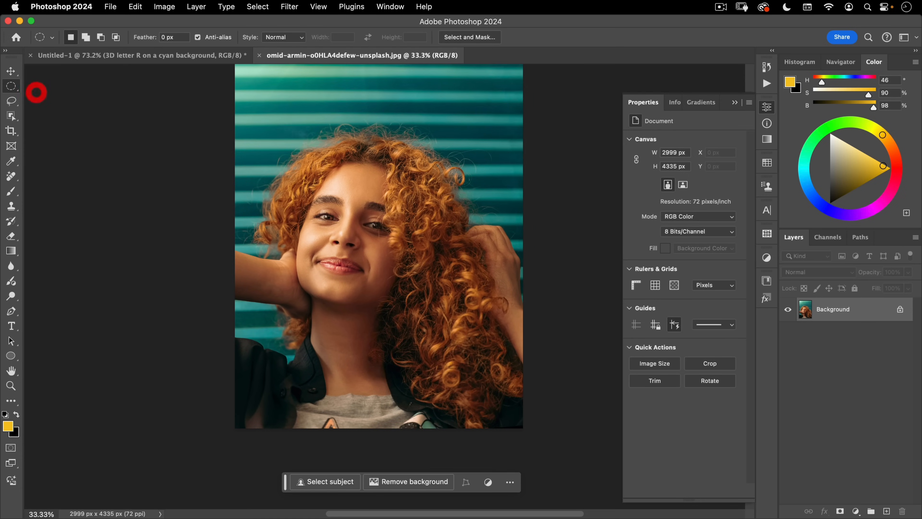
pyautogui.moveTo(337, 263)
pyautogui.mouseDown()
pyautogui.moveTo(392, 214)
pyautogui.moveTo(341, 261)
pyautogui.mouseUp()
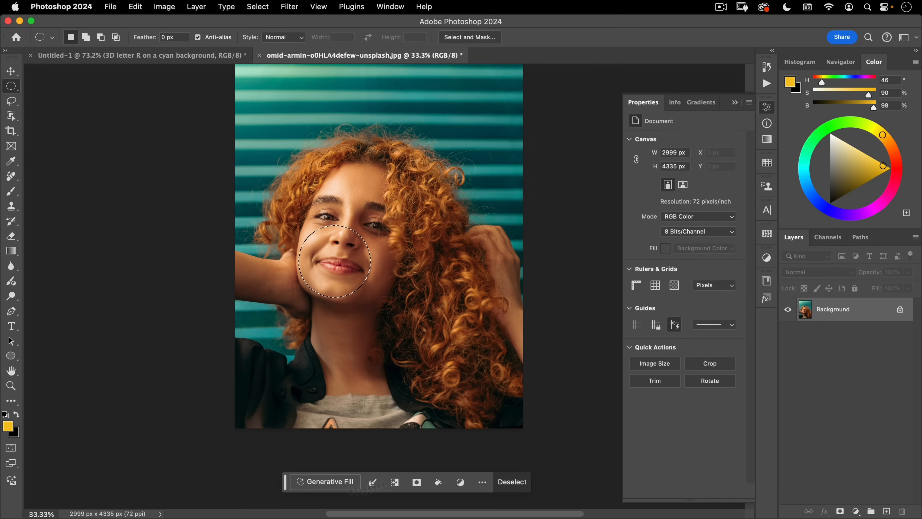
# Run Generative Fill on the circular selection with the prompt "gum bubble, photo realistic, cyan colored".
pyautogui.click(316, 481)
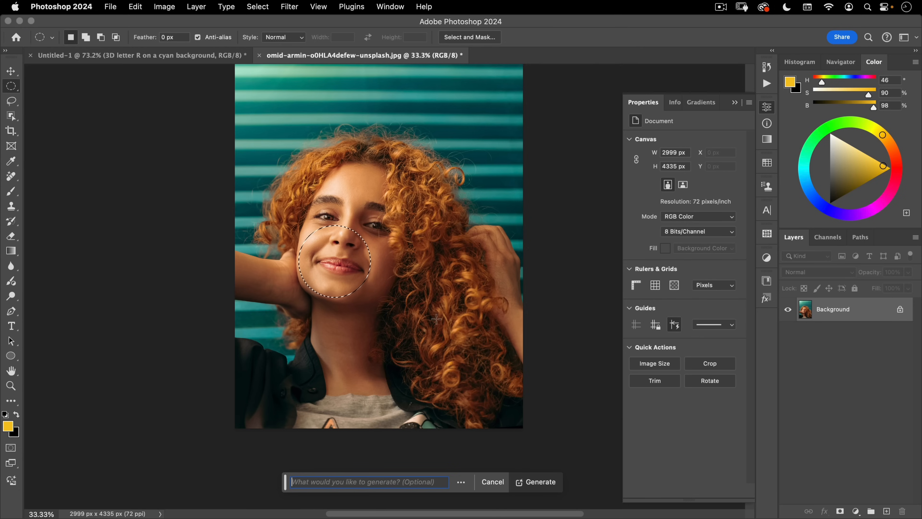
pyautogui.write('gum bubble')
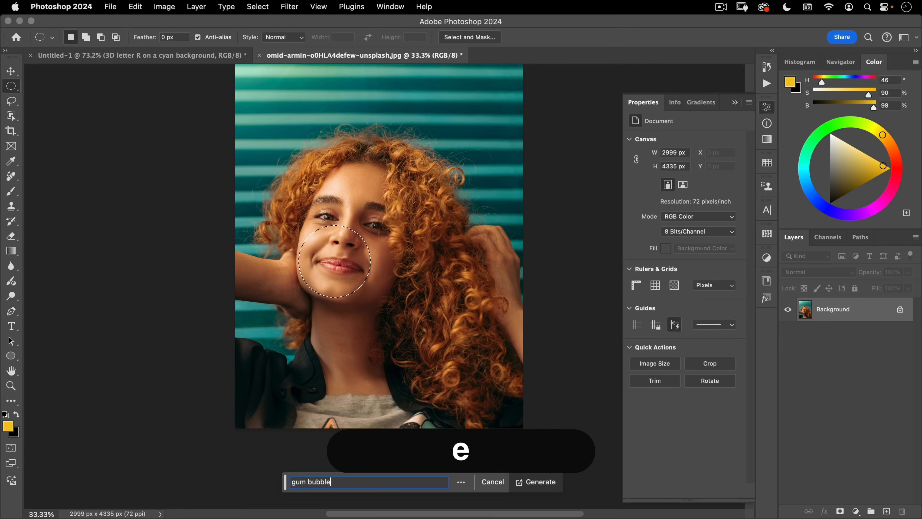
pyautogui.write(', photo realistic, cyan colored')
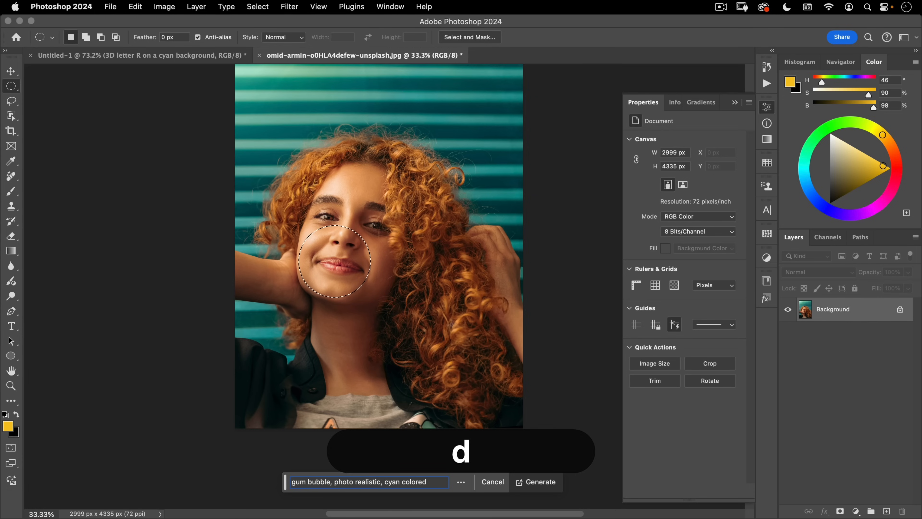
pyautogui.click(535, 482)
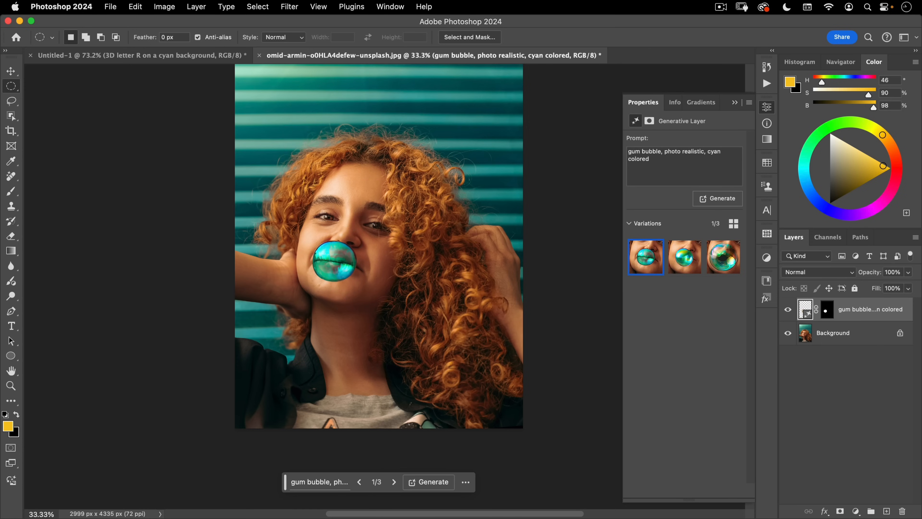
# Compare the second and third gum bubble variations on the face, and return to the first.
pyautogui.click(686, 259)
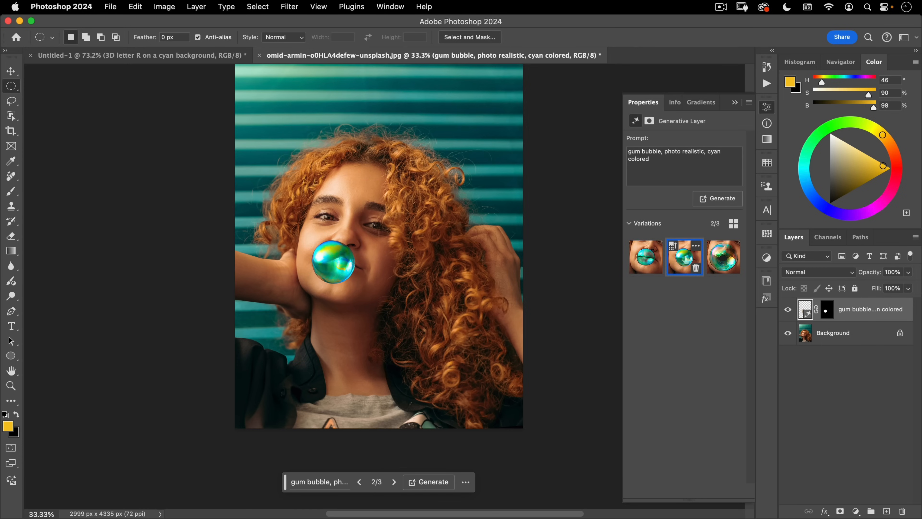
pyautogui.click(714, 262)
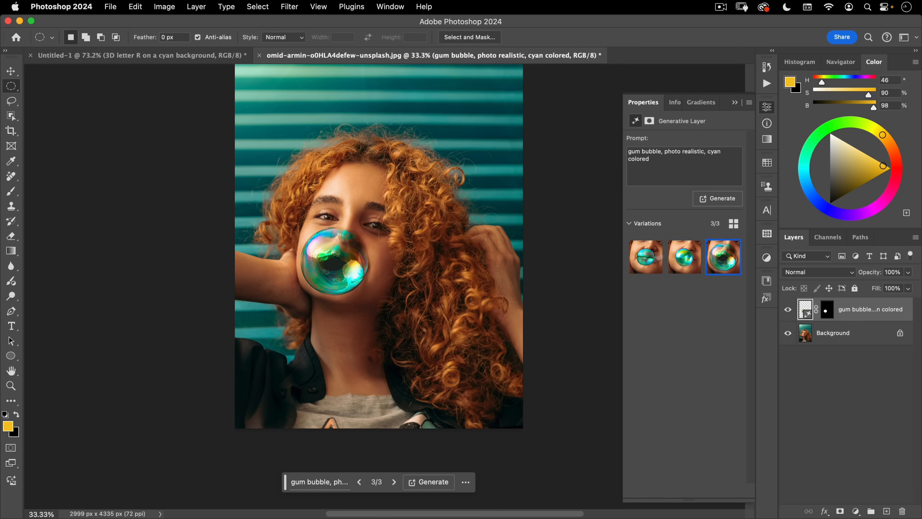
pyautogui.click(646, 260)
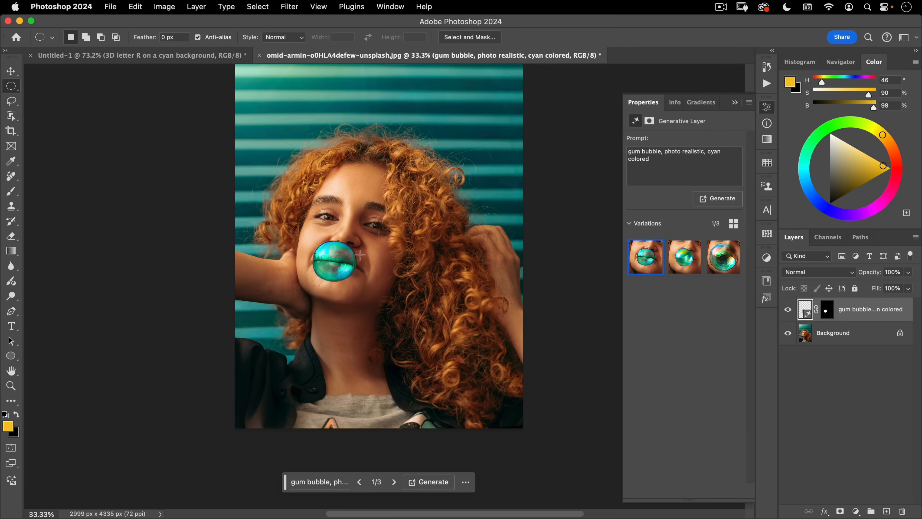
# Copy the gum bubble layer's prompt, collapse its properties, and hide the layer.
pyautogui.moveTo(658, 162); pyautogui.dragTo(567, 135)
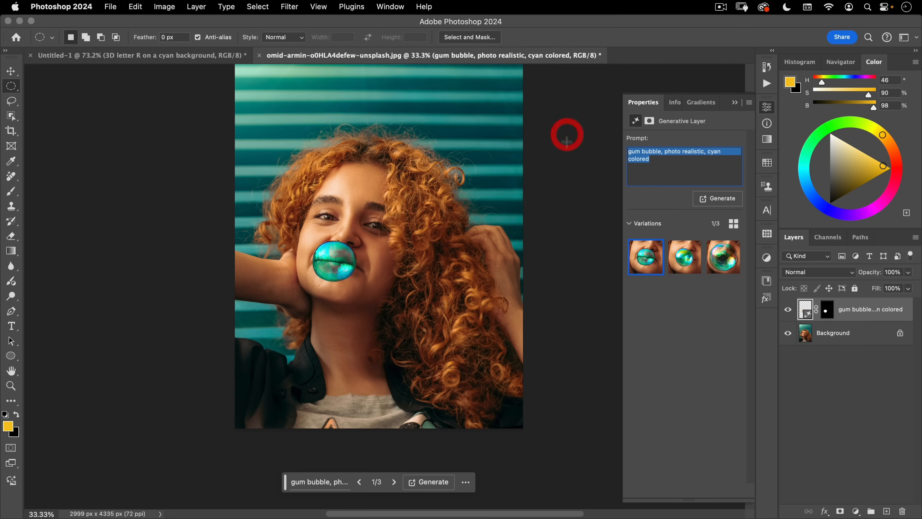
pyautogui.press('super+c')
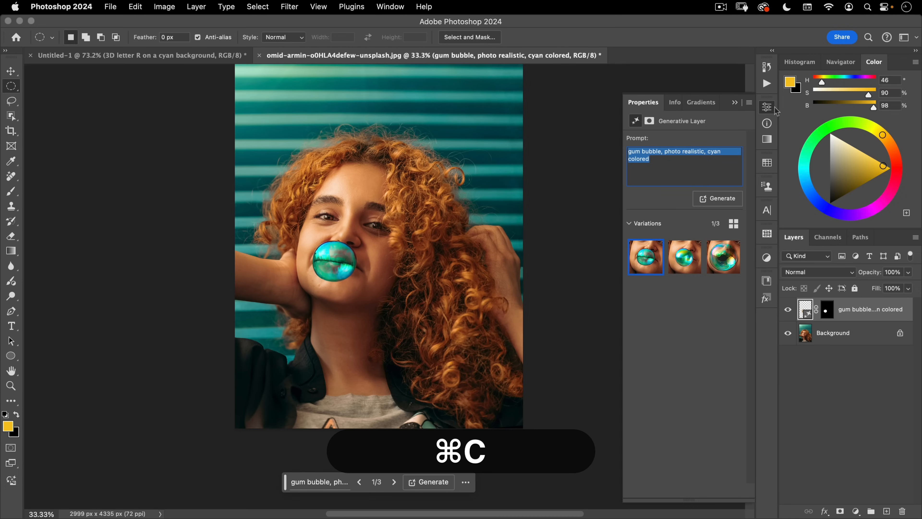
pyautogui.click(767, 107)
pyautogui.click(788, 309)
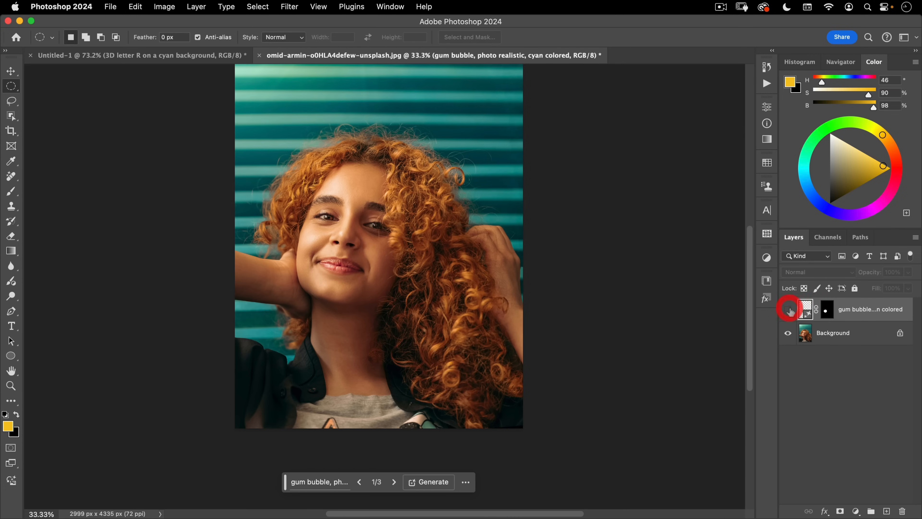
# Start Generate Image, paste the copied gum bubble prompt, and cut it again to empty the description.
pyautogui.click(11, 481)
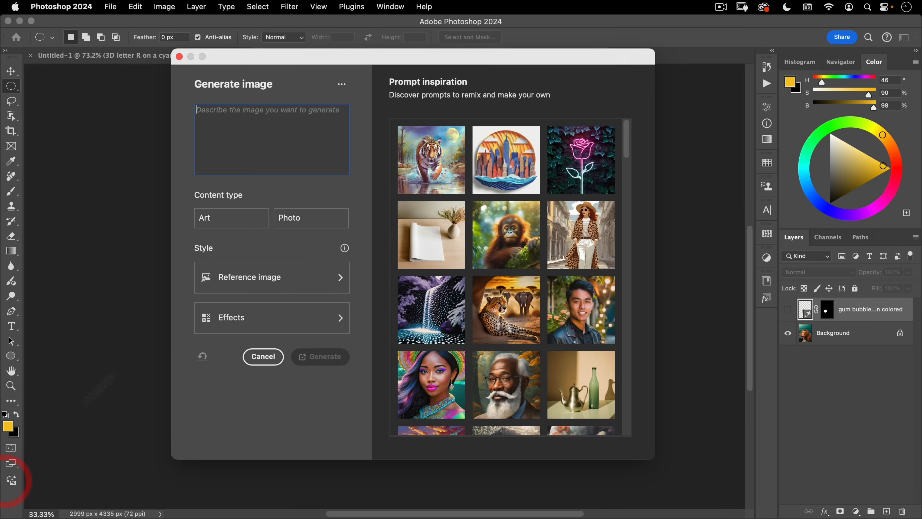
pyautogui.press('super+v')
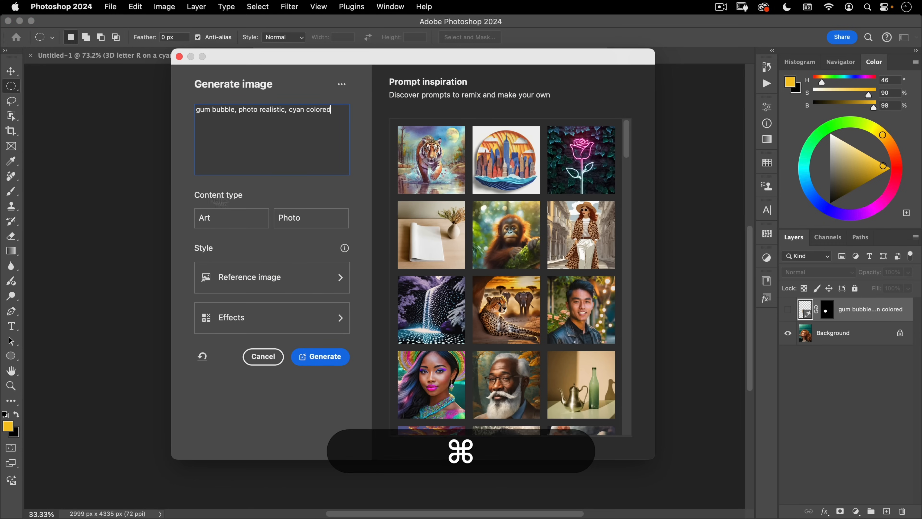
pyautogui.scroll(-2, 475, 275)
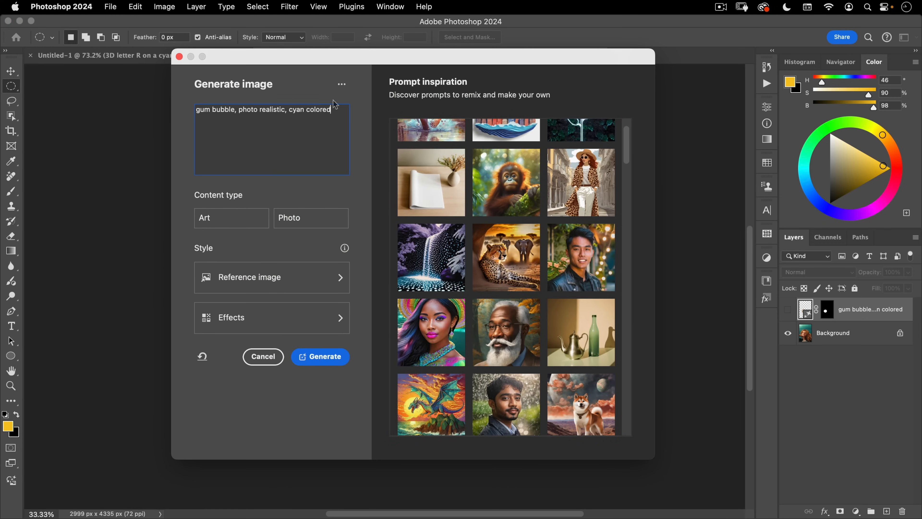
pyautogui.moveTo(332, 109); pyautogui.dragTo(127, 104)
pyautogui.press('super+x')
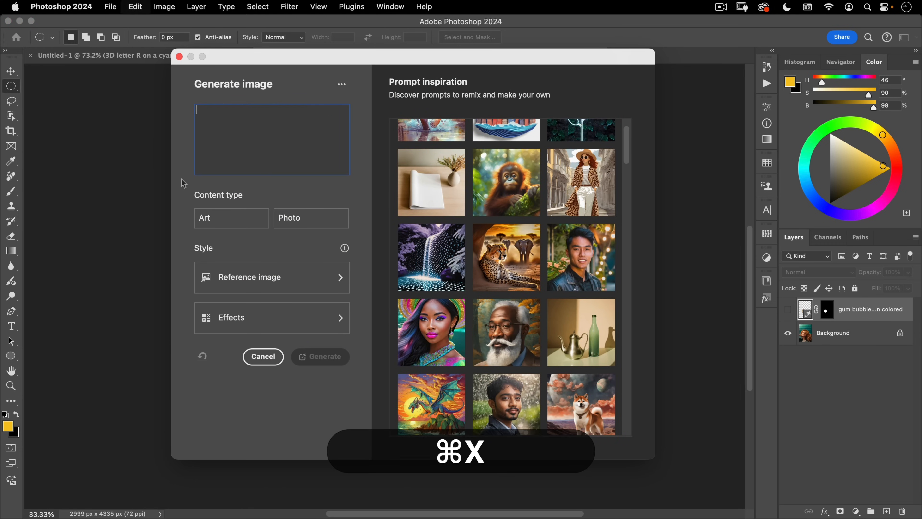
# Browse the prompt inspiration gallery and use the prompt of the smiling woman in a white flower crown.
pyautogui.scroll(-5, 445, 254)
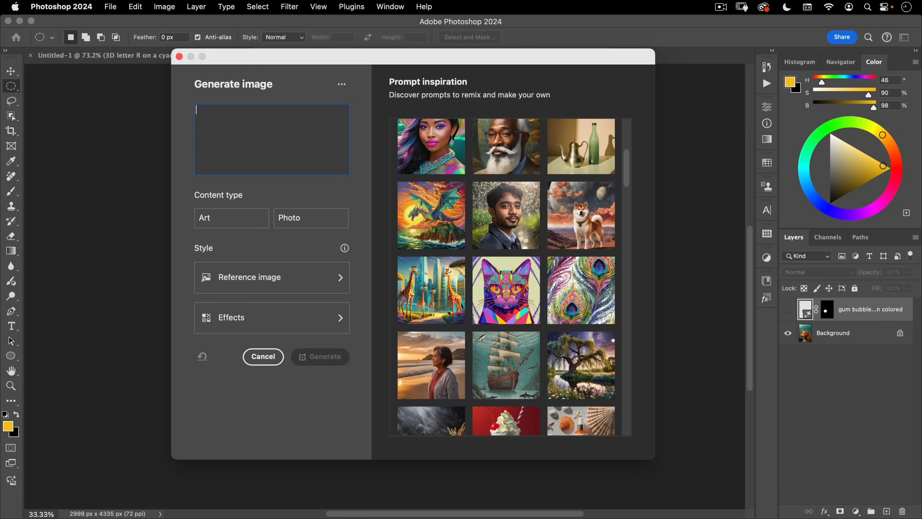
pyautogui.moveTo(354, 58); pyautogui.dragTo(371, 69)
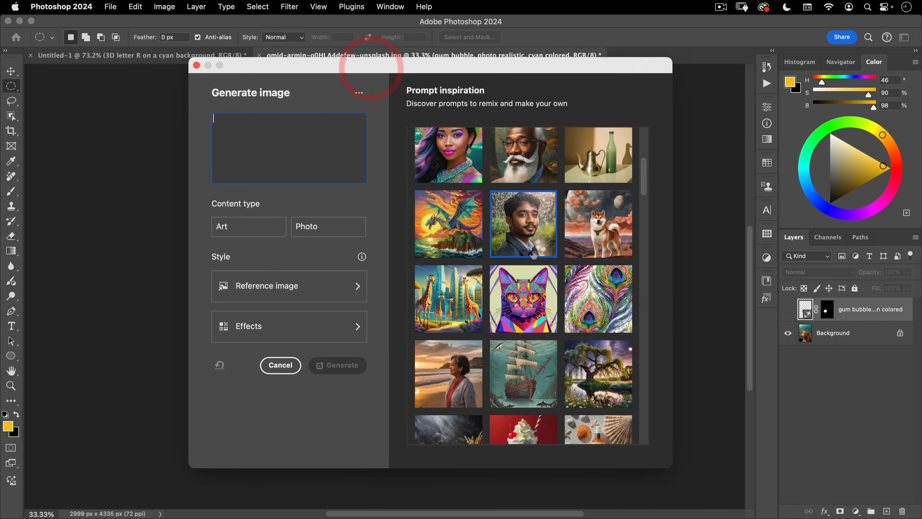
pyautogui.scroll(-15, 533, 255)
pyautogui.scroll(-10, 521, 305)
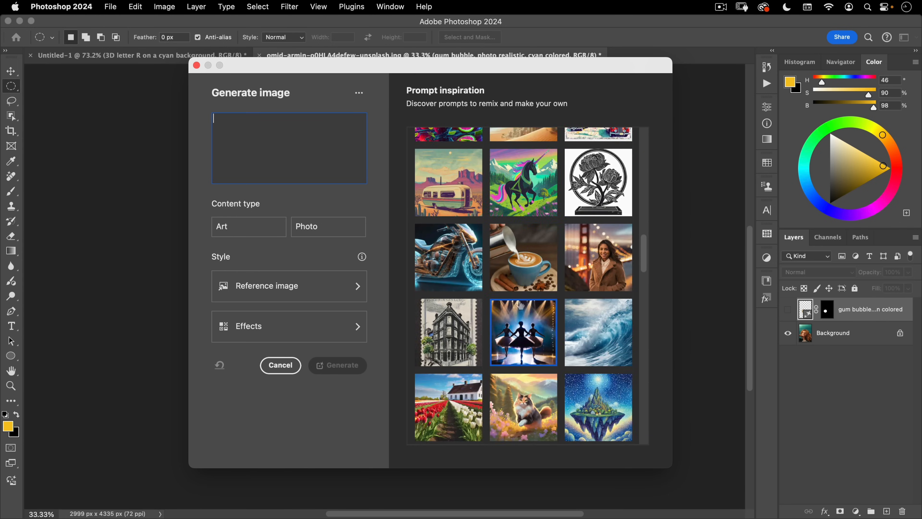
pyautogui.scroll(-3, 522, 303)
pyautogui.scroll(-3, 528, 294)
pyautogui.scroll(-15, 528, 294)
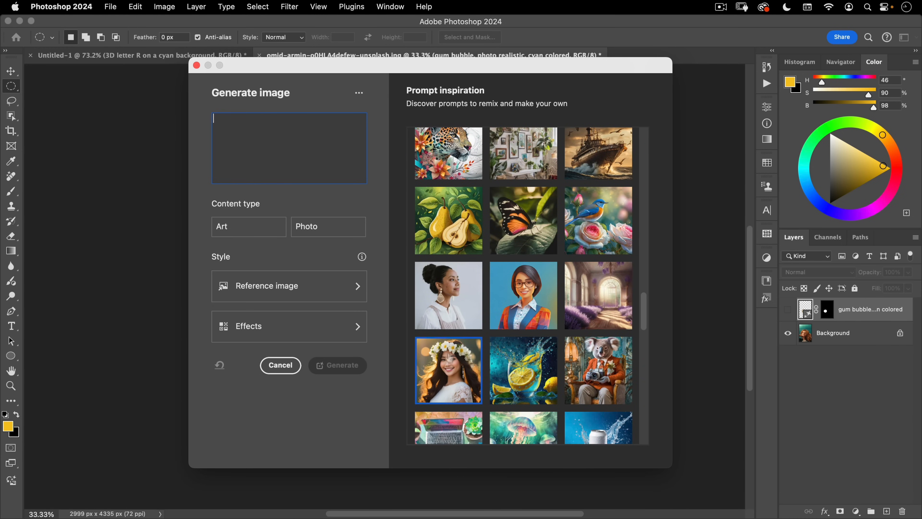
pyautogui.click(444, 367)
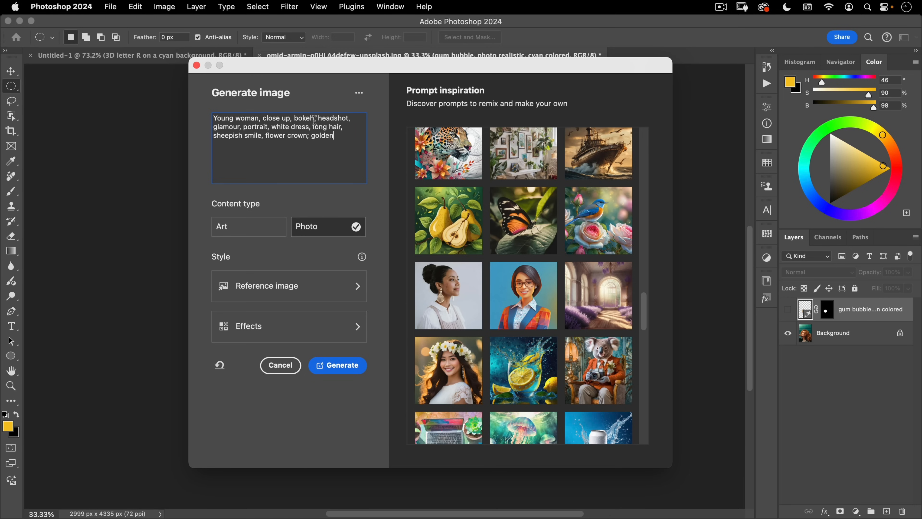
pyautogui.moveTo(344, 66); pyautogui.dragTo(399, 63)
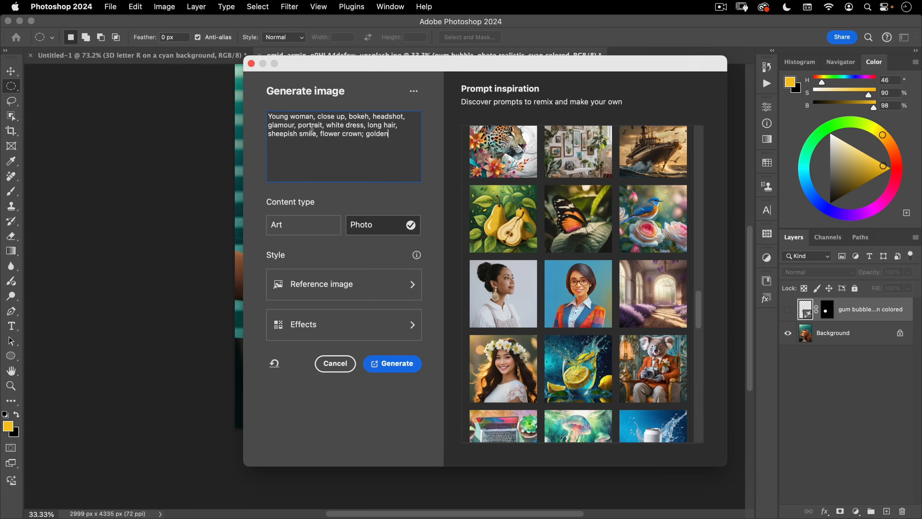
# In the image description, delete "white dress, long hair," and replace "sheepish" with "cheeky".
pyautogui.tripleClick(326, 125)
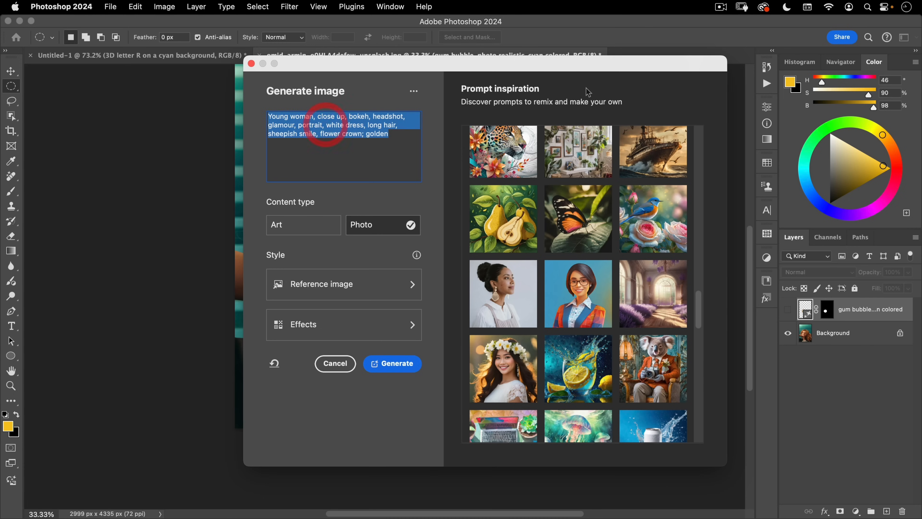
pyautogui.press('Up')
pyautogui.press('Down')
pyautogui.hotkey('alt', 'Right')
pyautogui.hotkey('alt', 'shift', 'Right')
pyautogui.hotkey('alt', 'shift', 'Right')
pyautogui.hotkey('alt', 'shift', 'Right')
pyautogui.hotkey('alt', 'shift', 'Right')
pyautogui.hotkey('alt', 'shift', 'Right')
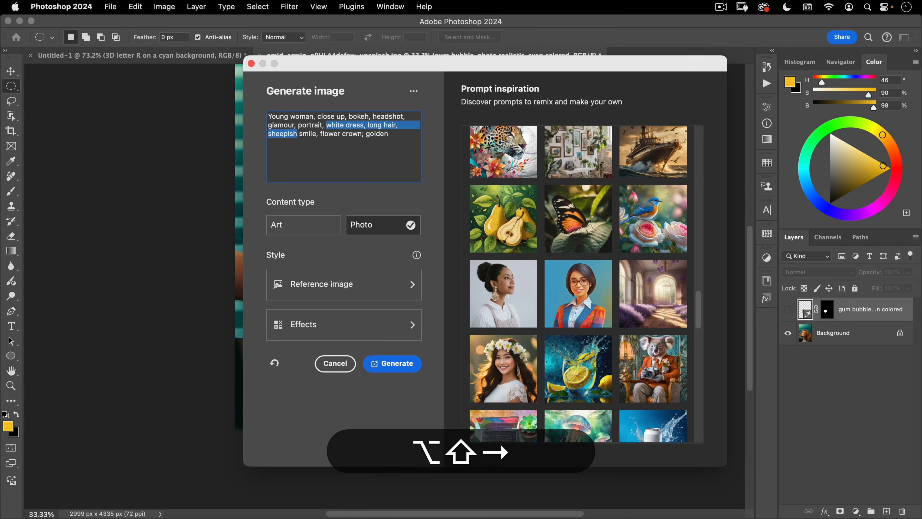
pyautogui.hotkey('alt', 'shift', 'Left')
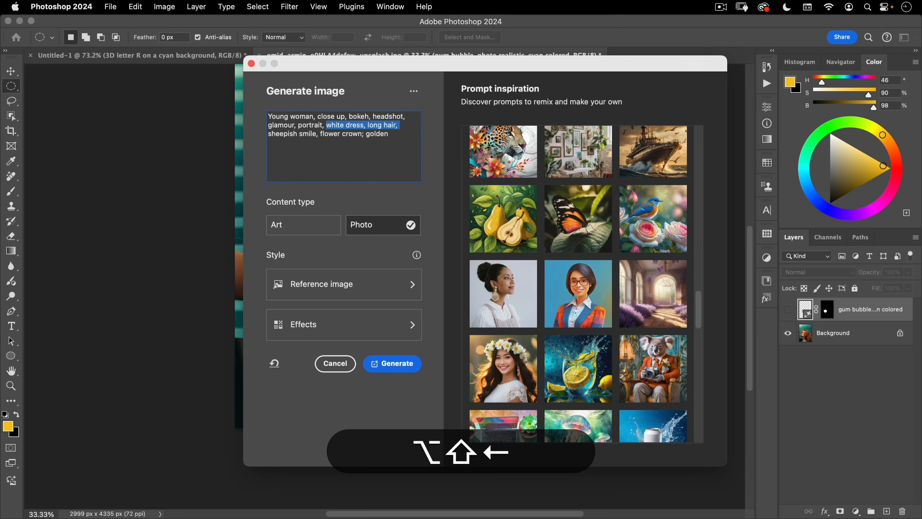
pyautogui.hotkey('alt', 'shift', 'BackSpace')
pyautogui.hotkey('alt', 'shift', 'Right')
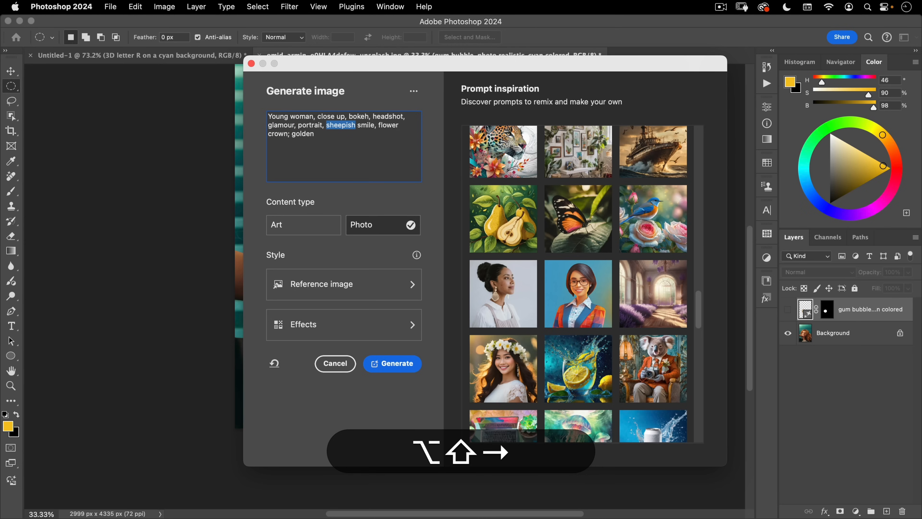
pyautogui.write('cheeky')
# Delete ", flower crown" after "cheeky smile" in the image description.
pyautogui.hotkey('alt', 'Right')
pyautogui.hotkey('alt', 'Right')
pyautogui.hotkey('alt', 'shift', 'Right')
pyautogui.hotkey('alt', 'shift', 'Right')
pyautogui.hotkey('alt', 'shift', 'BackSpace')
pyautogui.press('BackSpace')
pyautogui.press('BackSpace')
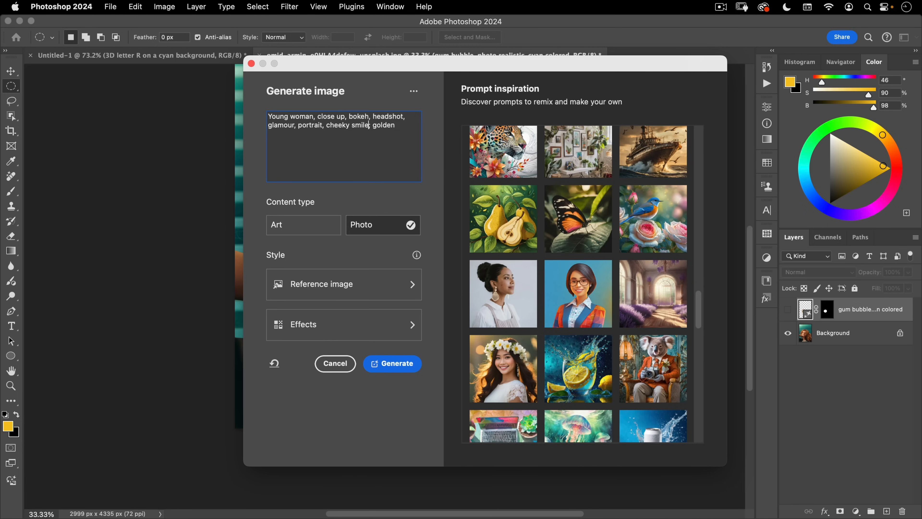
# Insert "blowing a gum bubble" after "Young woman" in the image description.
pyautogui.press('super+a')
pyautogui.press('super+Left')
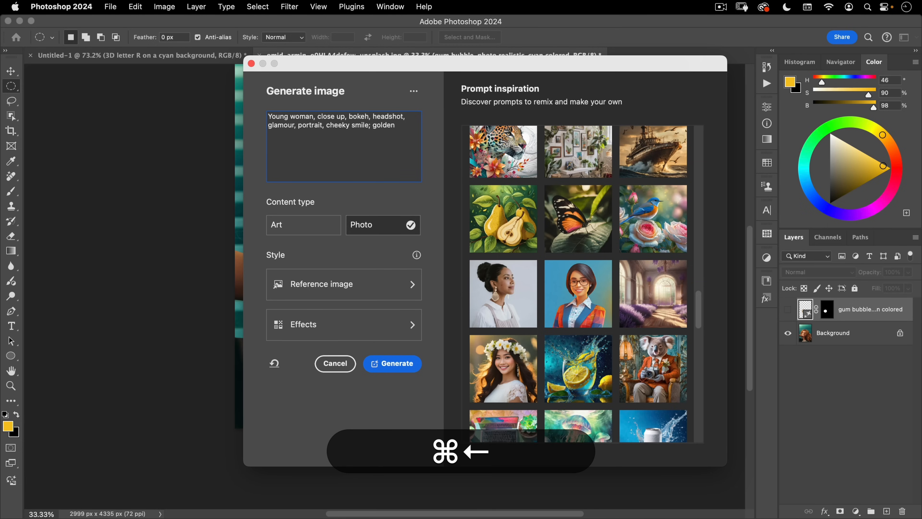
pyautogui.hotkey('alt', 'Right')
pyautogui.hotkey('alt', 'Right')
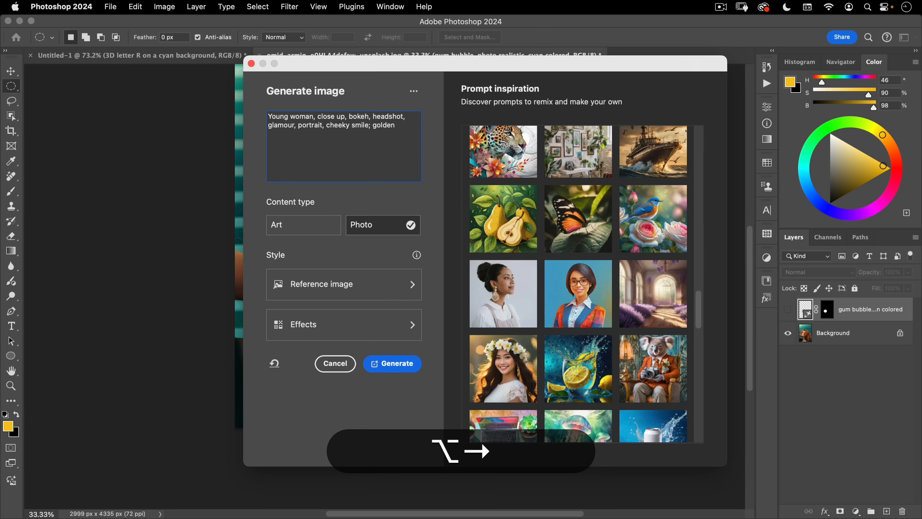
pyautogui.write('blowing a gum bubble')
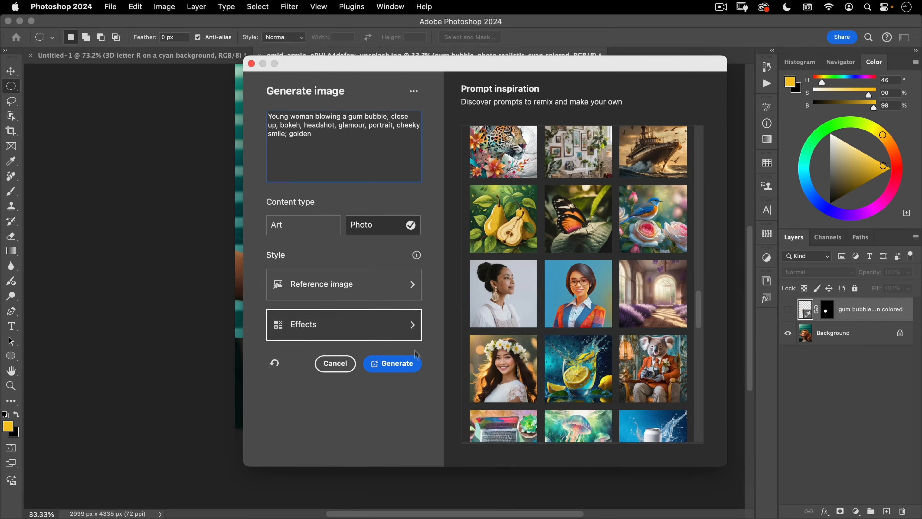
# Generate the image with the Cinematic effect and preview its second and third variations.
pyautogui.click(364, 323)
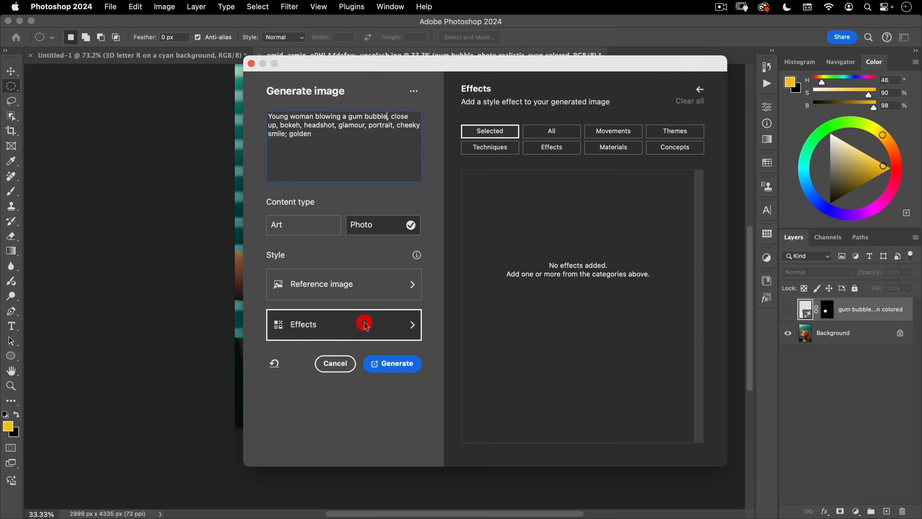
pyautogui.click(562, 131)
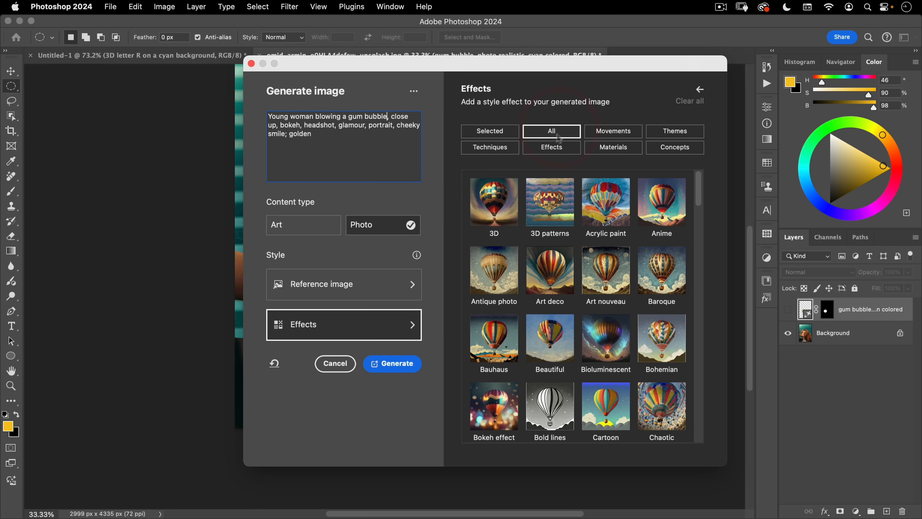
pyautogui.scroll(-2, 565, 294)
pyautogui.scroll(-6, 566, 294)
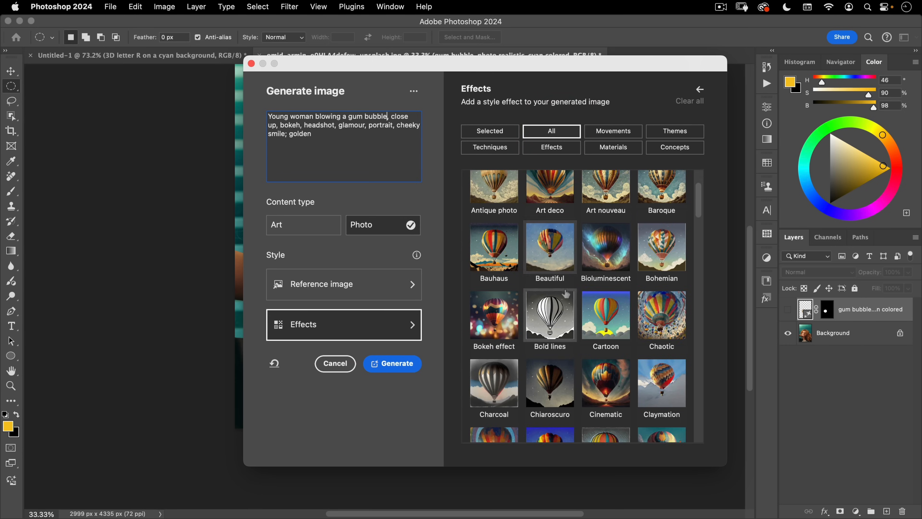
pyautogui.click(606, 330)
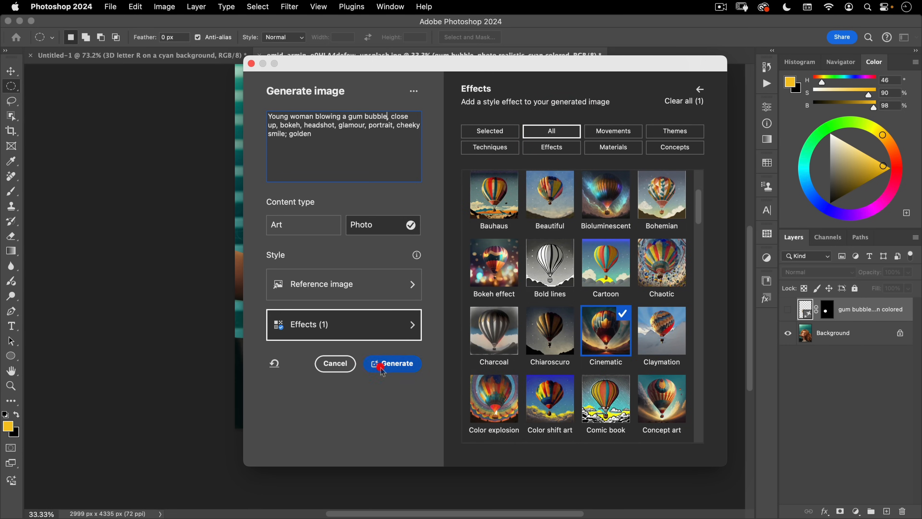
pyautogui.click(390, 363)
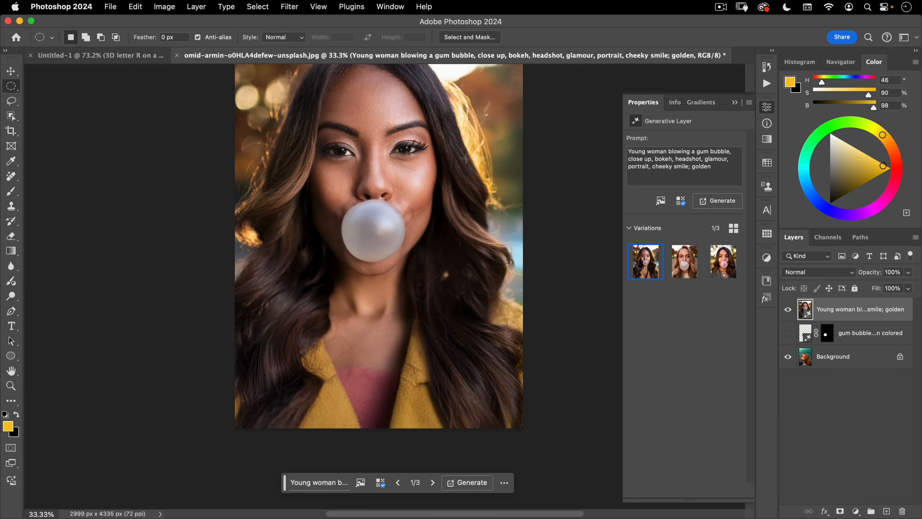
pyautogui.click(683, 268)
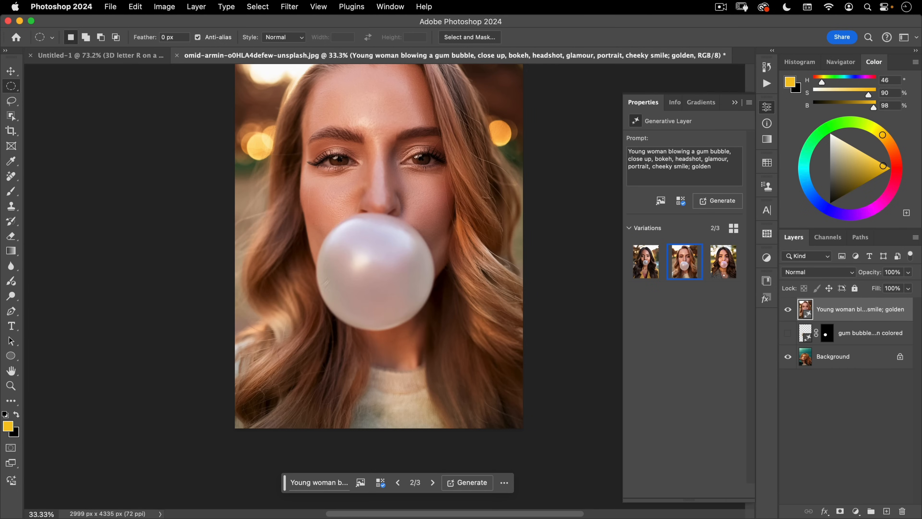
pyautogui.click(718, 269)
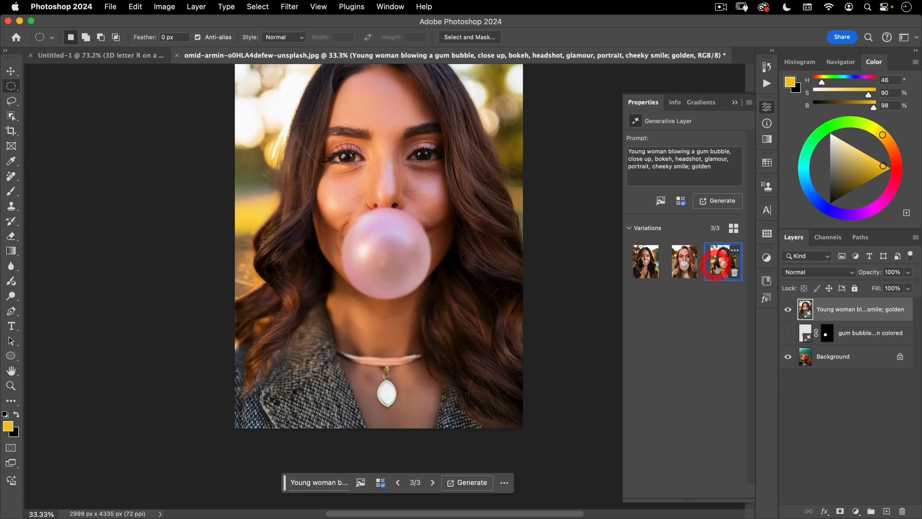
# Delete ", bokeh" after "close up" in the generative layer's prompt.
pyautogui.tripleClick(679, 164)
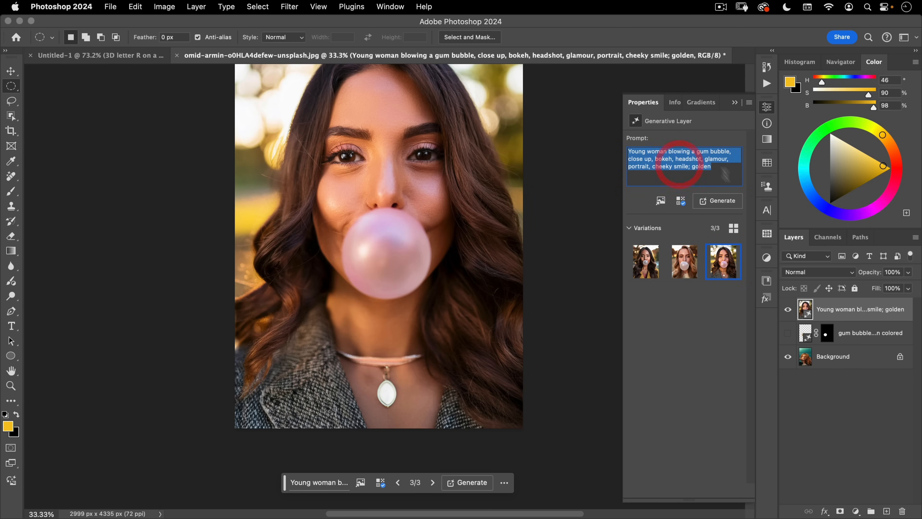
pyautogui.press('Down')
pyautogui.hotkey('alt', 'Right')
pyautogui.hotkey('alt', 'Right')
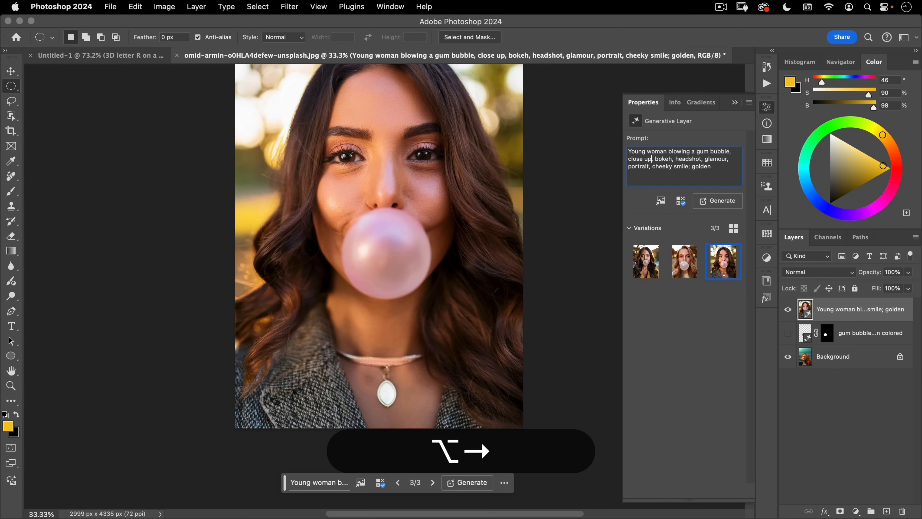
pyautogui.hotkey('alt', 'shift', 'Right')
pyautogui.hotkey('shift', 'BackSpace')
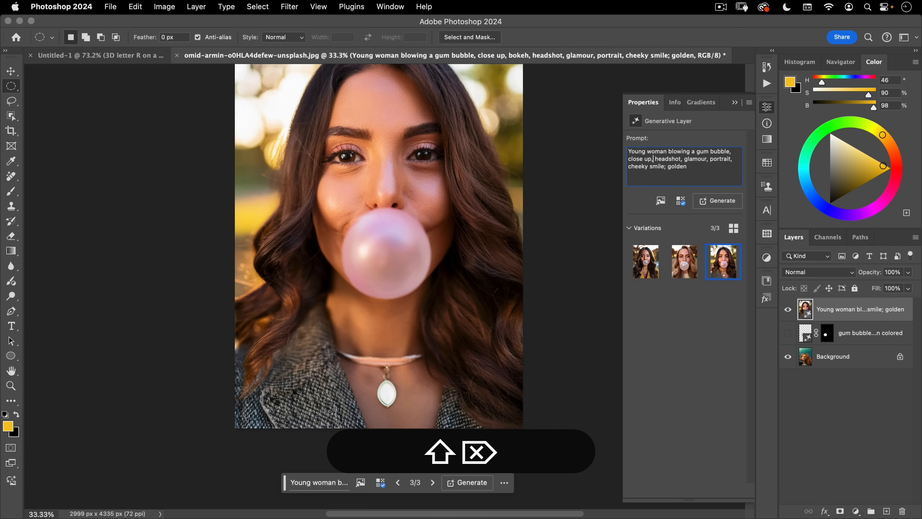
# Append "; sharp" to the end of the prompt and generate new variations.
pyautogui.press('super+a')
pyautogui.press('super+Right')
pyautogui.write('; sharp')
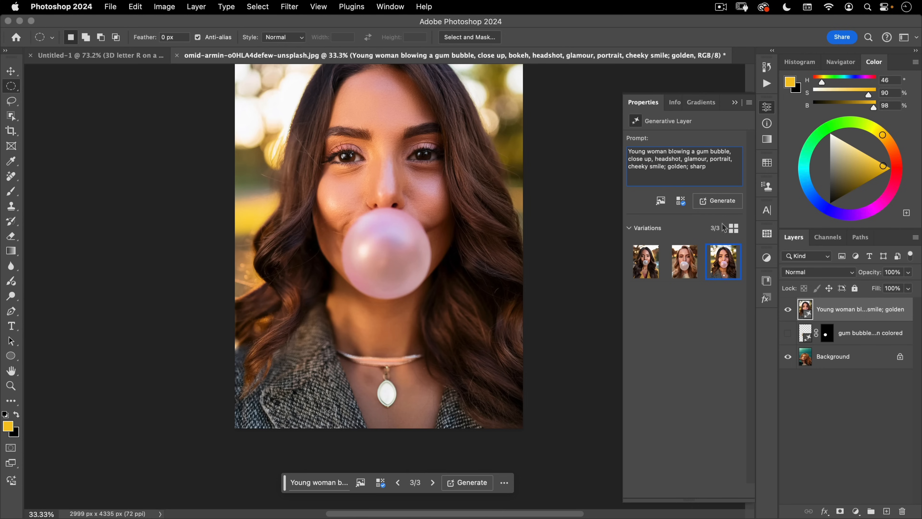
pyautogui.click(720, 201)
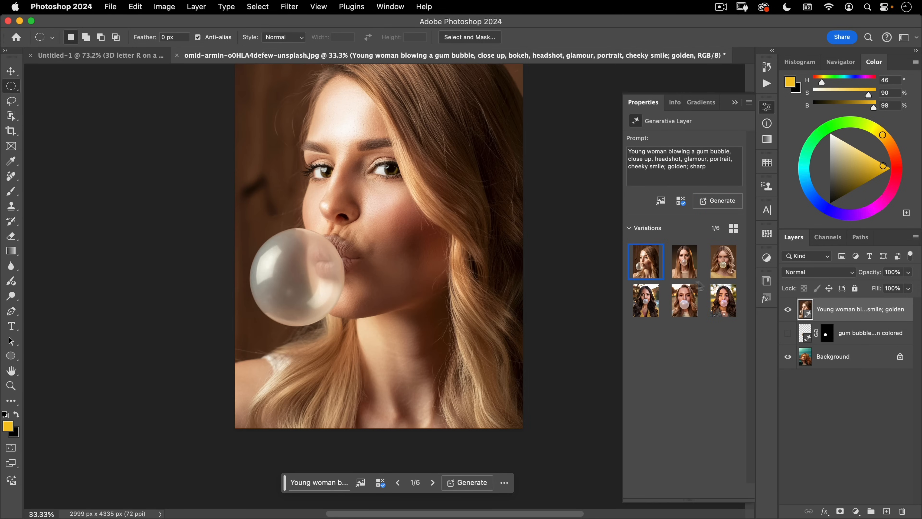
# Preview the second and third of the new variations and return to the second.
pyautogui.click(684, 262)
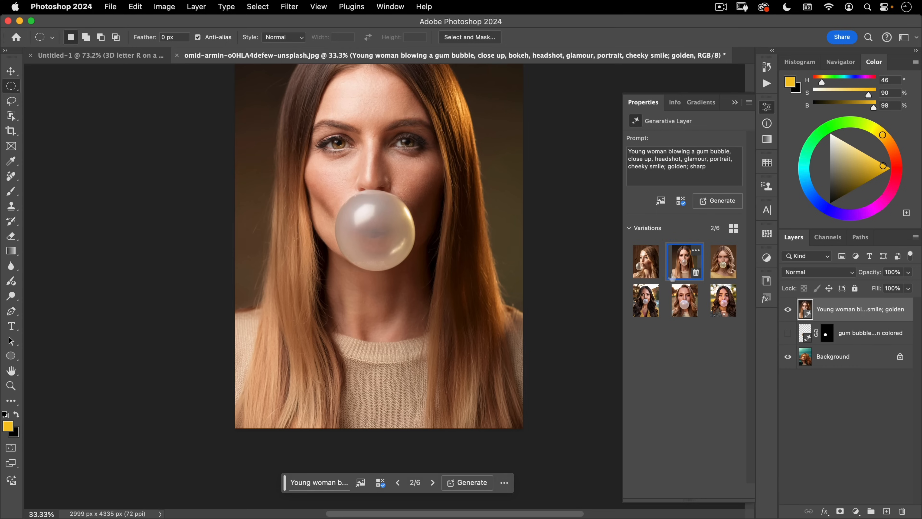
pyautogui.click(722, 270)
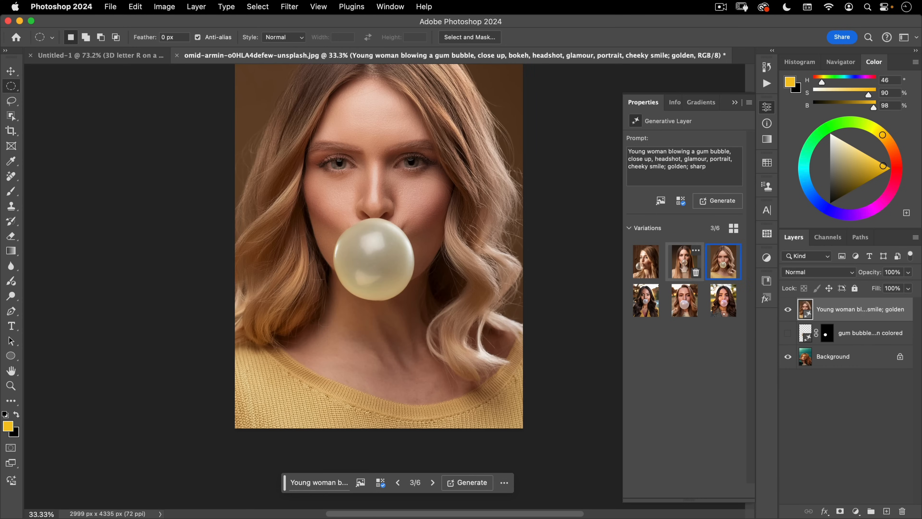
pyautogui.click(684, 268)
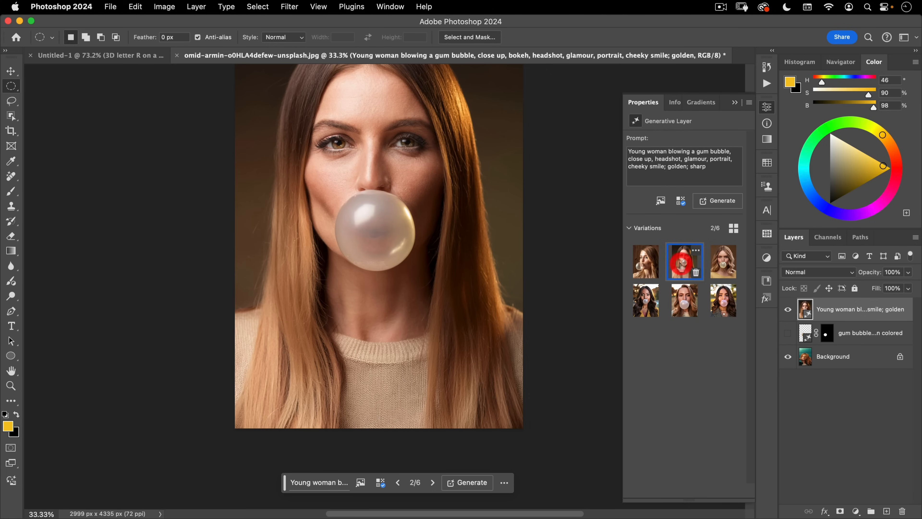
# Generate another batch with the same prompt, compare its variations, and choose the second one with the wavy-haired woman in an orange sweater.
pyautogui.click(717, 200)
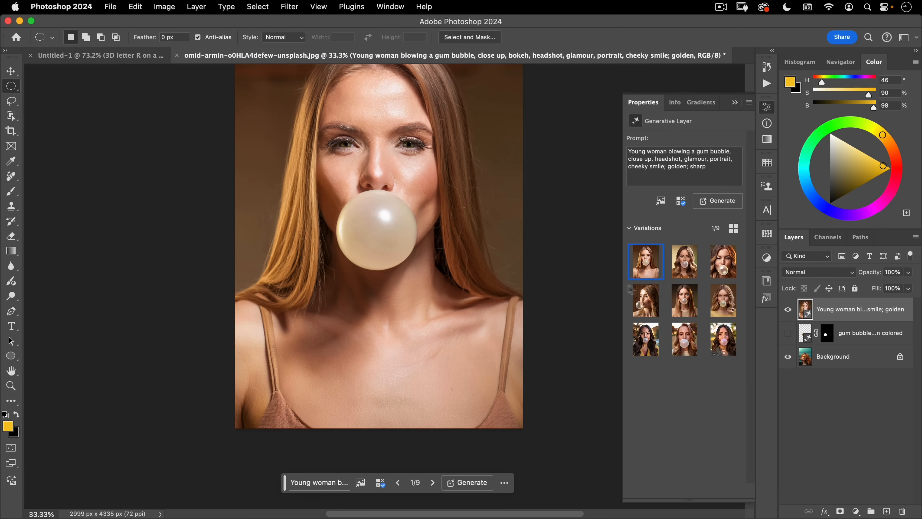
pyautogui.click(688, 269)
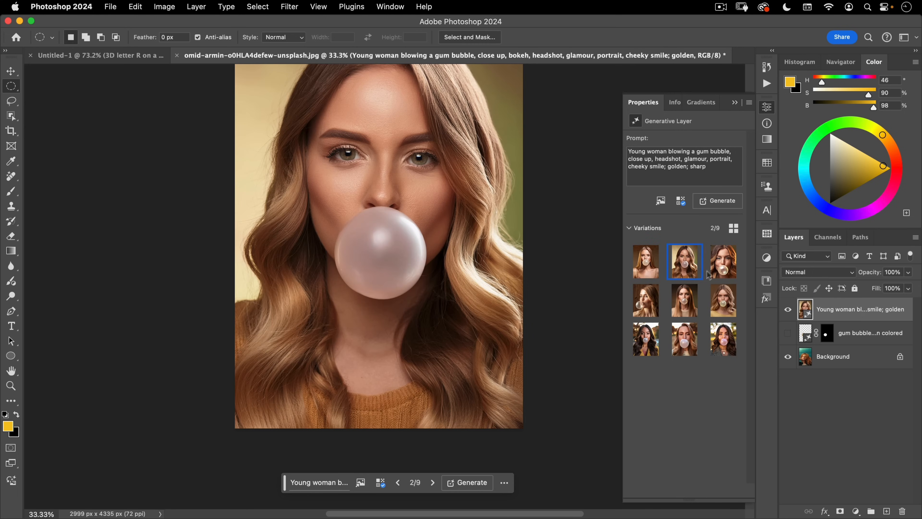
pyautogui.click(722, 267)
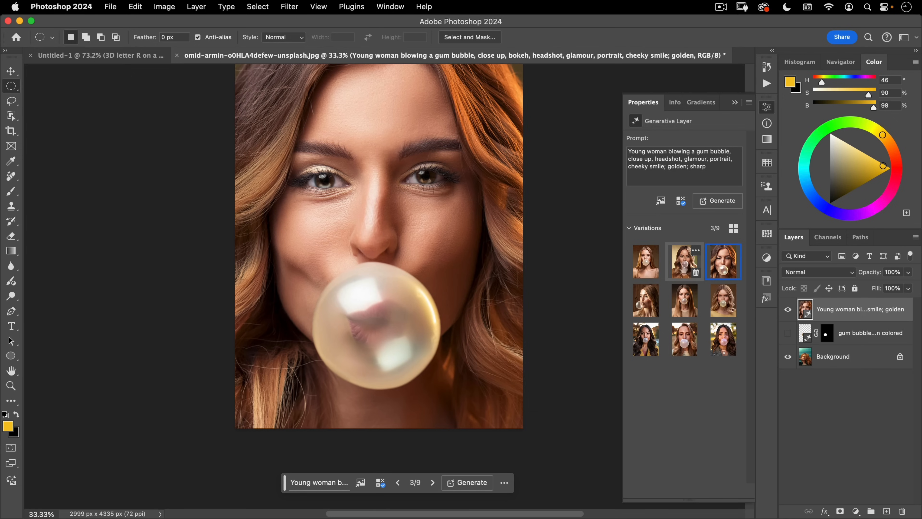
pyautogui.click(684, 269)
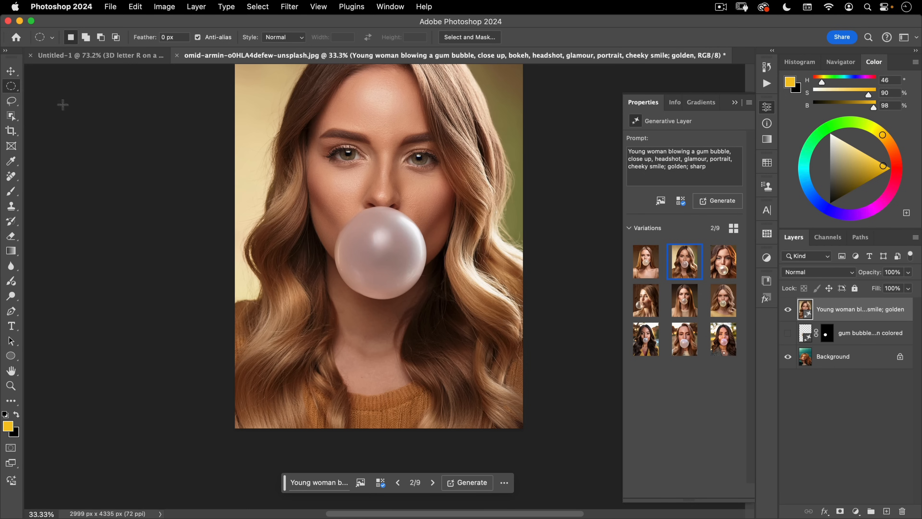
# Draw an elliptical selection around the gum bubble and nudge it into alignment with the bubble's edge.
pyautogui.click(11, 89)
pyautogui.click(37, 96)
pyautogui.moveTo(376, 243); pyautogui.dragTo(412, 221)
pyautogui.moveTo(378, 264); pyautogui.dragTo(466, 167)
pyautogui.moveTo(387, 259); pyautogui.dragTo(398, 252)
pyautogui.press('Down')
pyautogui.hotkey('shift', 'Right')
pyautogui.hotkey('shift', 'Down')
pyautogui.hotkey('shift', 'Right')
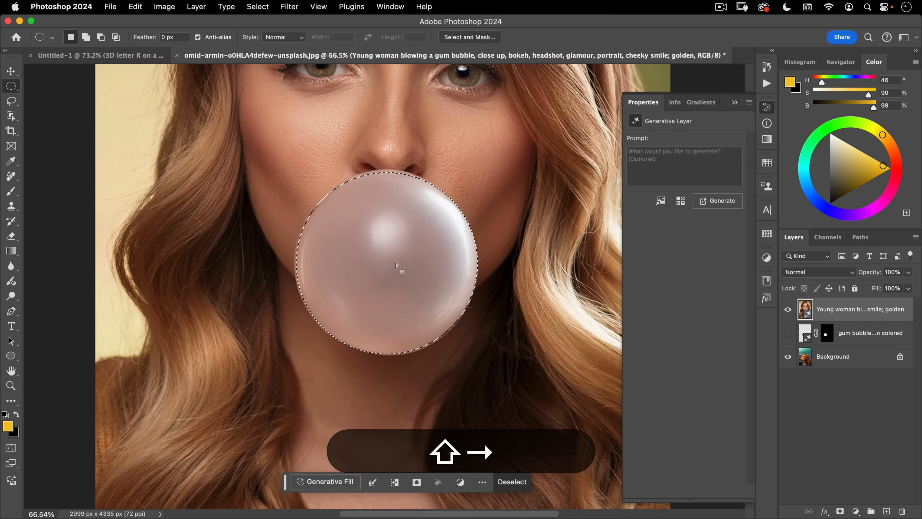
pyautogui.press('Left')
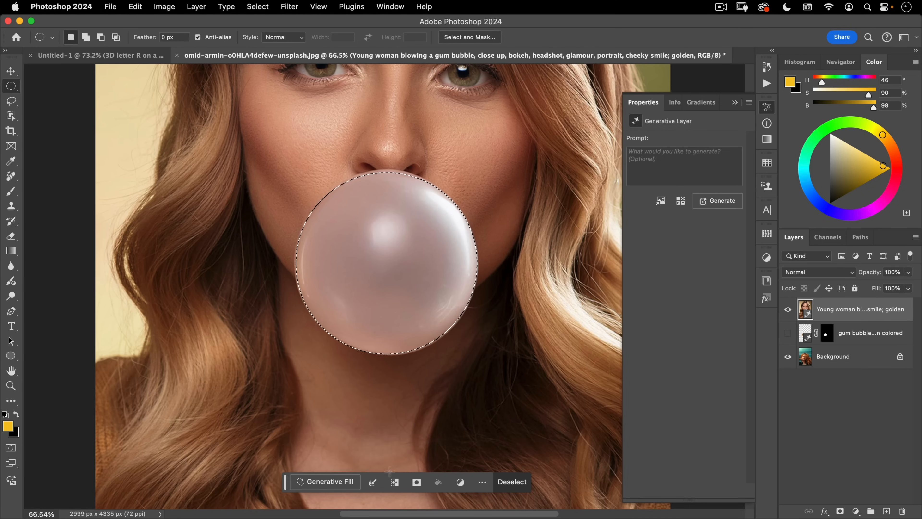
# Warp the selection with Transform Selection so it fits the bubble's outline.
pyautogui.click(373, 483)
pyautogui.click(380, 400)
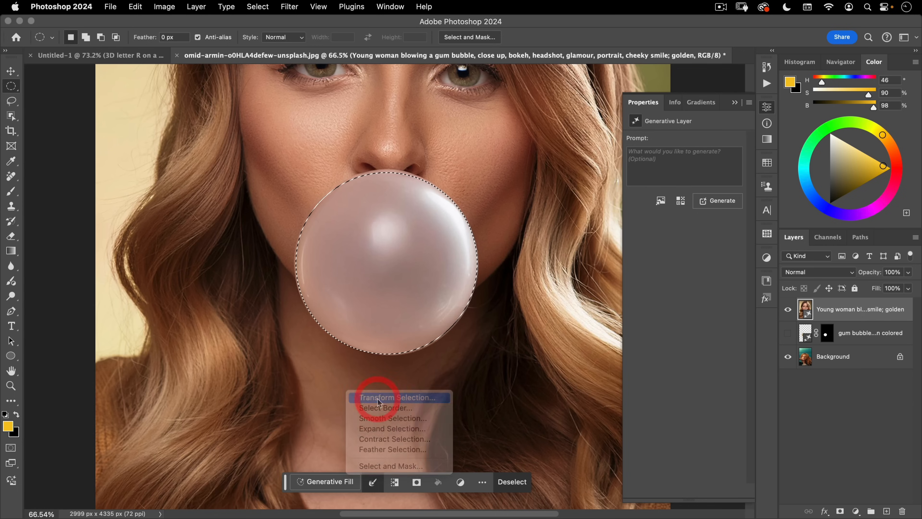
pyautogui.click(530, 37)
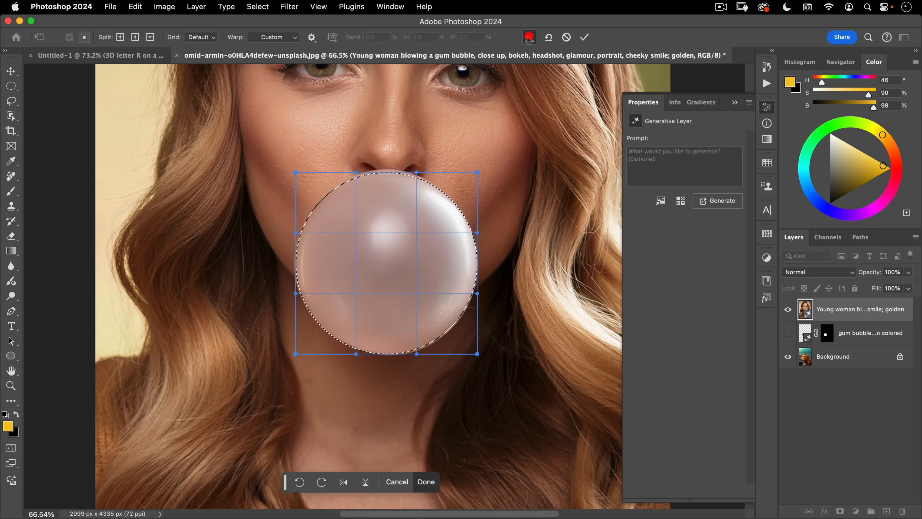
pyautogui.moveTo(384, 179); pyautogui.dragTo(384, 176)
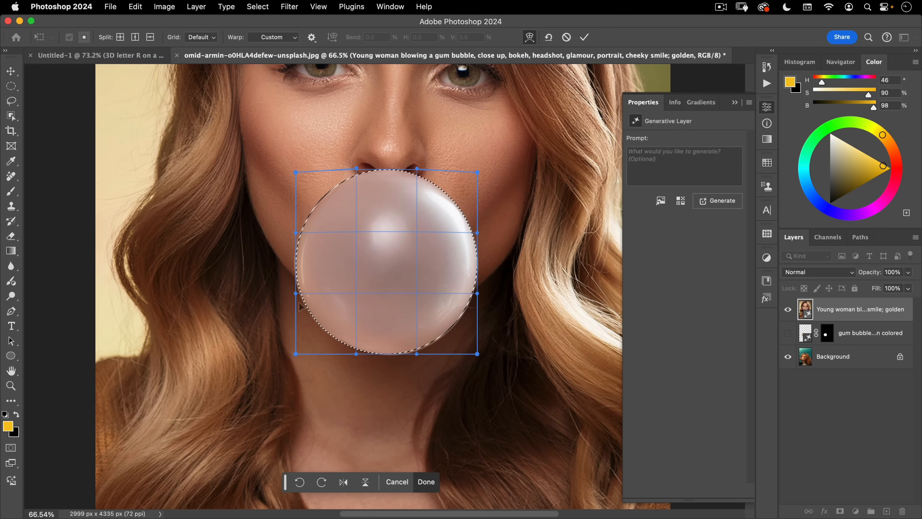
pyautogui.moveTo(306, 312); pyautogui.dragTo(308, 304)
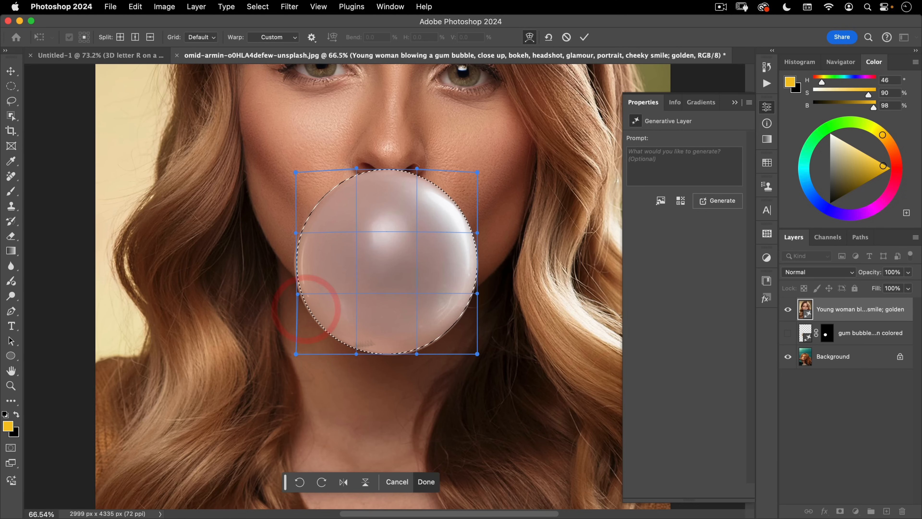
pyautogui.moveTo(478, 353); pyautogui.dragTo(472, 357)
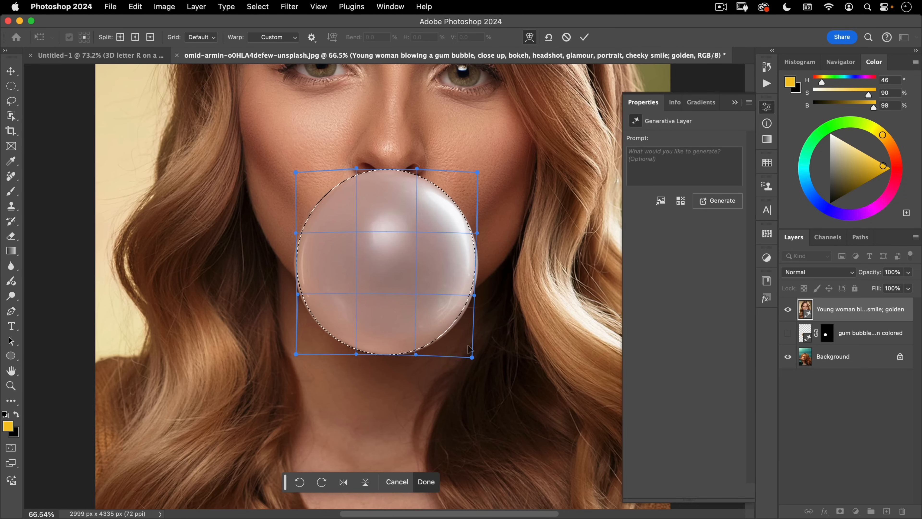
pyautogui.click(585, 37)
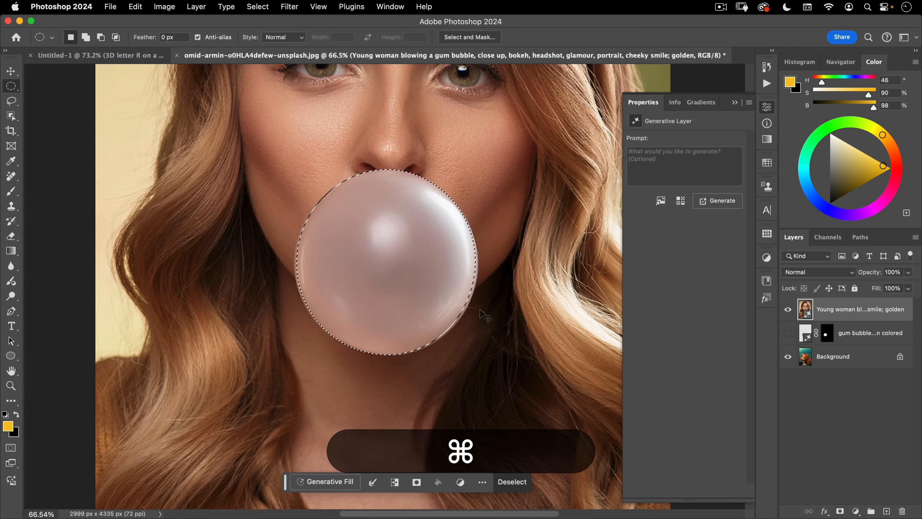
# Copy the selected bubble onto its own layer and hide the generated woman layer.
pyautogui.press('super+c')
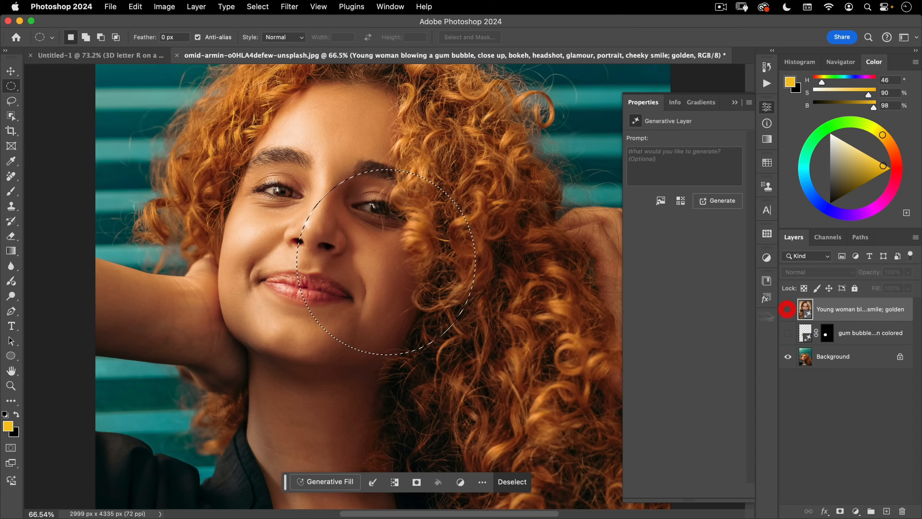
pyautogui.click(788, 309)
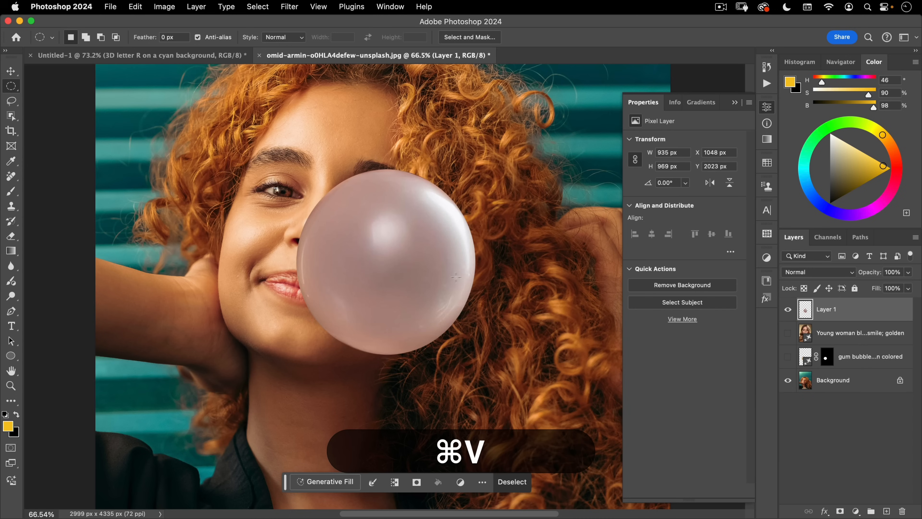
pyautogui.press('super+v')
# Rotate the pasted bubble, scale it to about 733 × 716 px and place it over the red-haired woman's mouth.
pyautogui.press('v')
pyautogui.moveTo(425, 260); pyautogui.dragTo(347, 314)
pyautogui.press('super+t')
pyautogui.moveTo(417, 196); pyautogui.dragTo(194, 225)
pyautogui.moveTo(368, 203); pyautogui.dragTo(357, 224)
pyautogui.moveTo(344, 311); pyautogui.dragTo(362, 294)
pyautogui.doubleClick(321, 292)
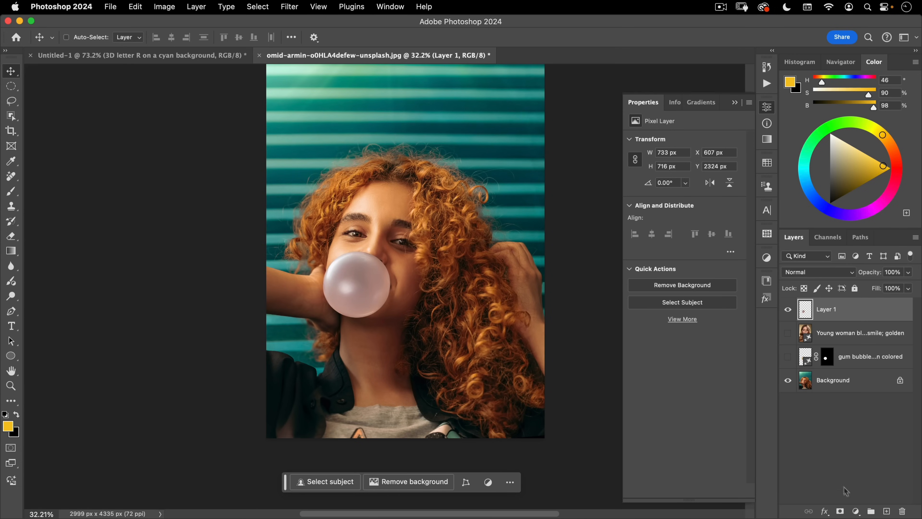
# Add a Curves adjustment layer clipped to the bubble layer.
pyautogui.click(856, 511)
pyautogui.click(866, 406)
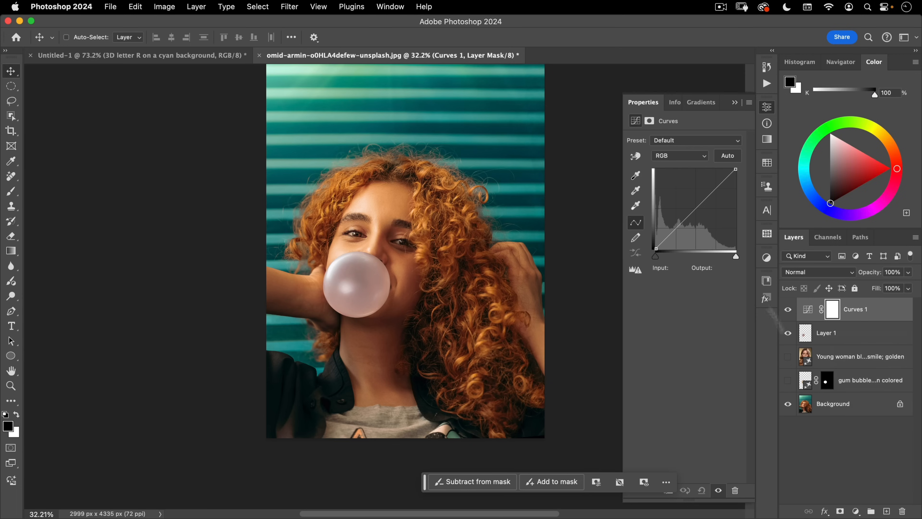
pyautogui.moveTo(425, 481); pyautogui.dragTo(275, 497)
pyautogui.click(667, 491)
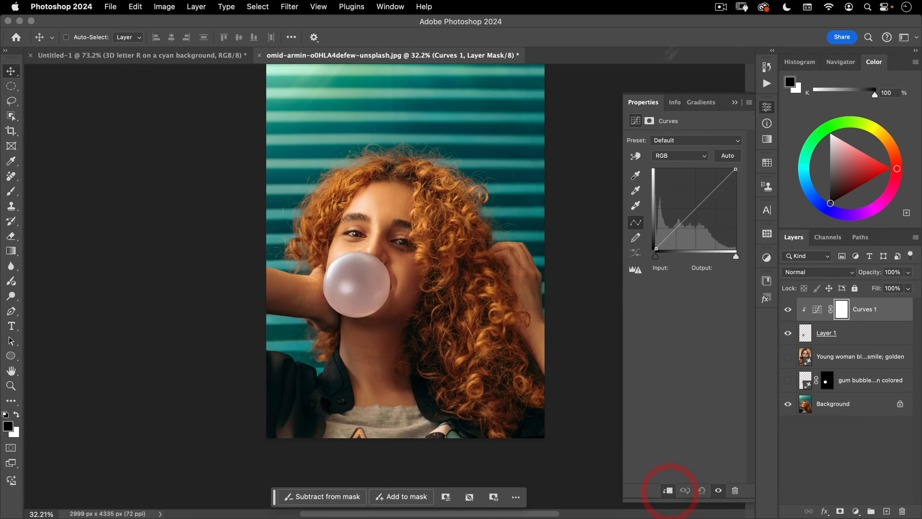
# Lower the Red curve at input 137 to output 75 and add an RGB curve point at input 90, output 89.
pyautogui.click(678, 154)
pyautogui.click(672, 167)
pyautogui.click(694, 210)
pyautogui.moveTo(694, 210); pyautogui.dragTo(699, 226)
pyautogui.click(678, 155)
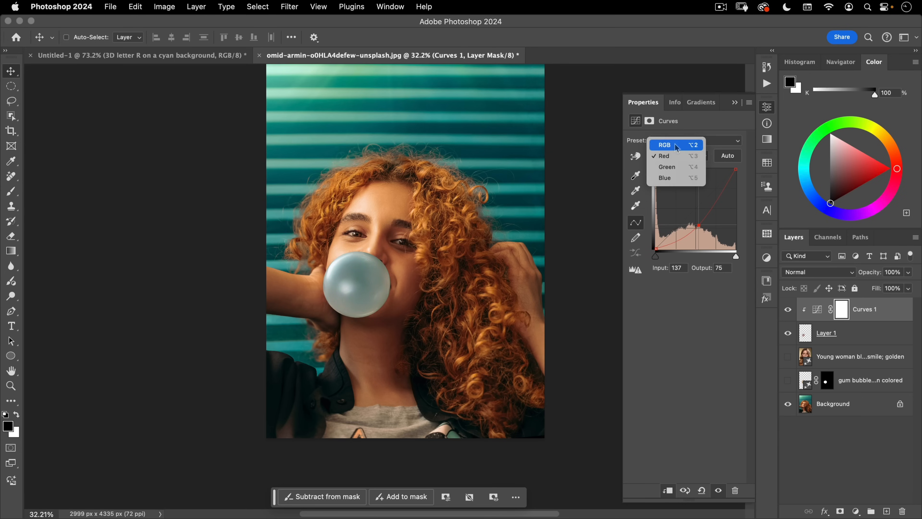
pyautogui.click(673, 148)
pyautogui.moveTo(687, 218)
pyautogui.mouseDown()
pyautogui.moveTo(689, 229)
pyautogui.moveTo(684, 211)
pyautogui.moveTo(685, 223)
pyautogui.mouseUp()
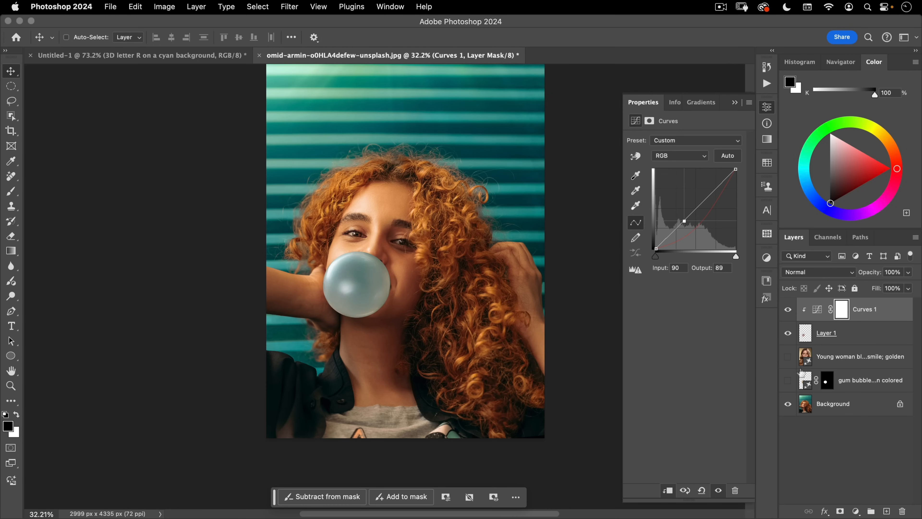
# Add a second Curves adjustment clipped to the bubble and darken it by lowering the middle of the RGB curve.
pyautogui.click(856, 512)
pyautogui.click(870, 409)
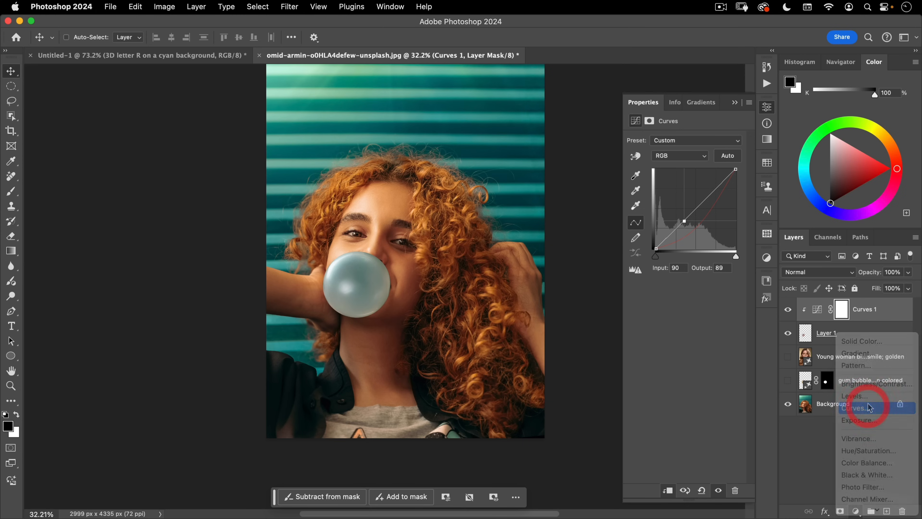
pyautogui.click(667, 490)
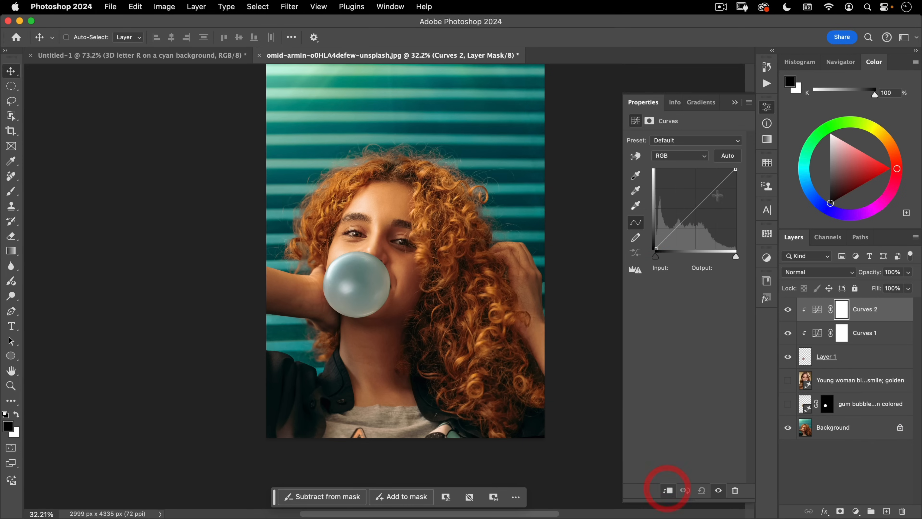
pyautogui.moveTo(701, 203); pyautogui.dragTo(700, 224)
# Mask the bubble's darkening Curves with a diagonal black-to-transparent gradient, keeping the effect on its lower-right side.
pyautogui.click(841, 312)
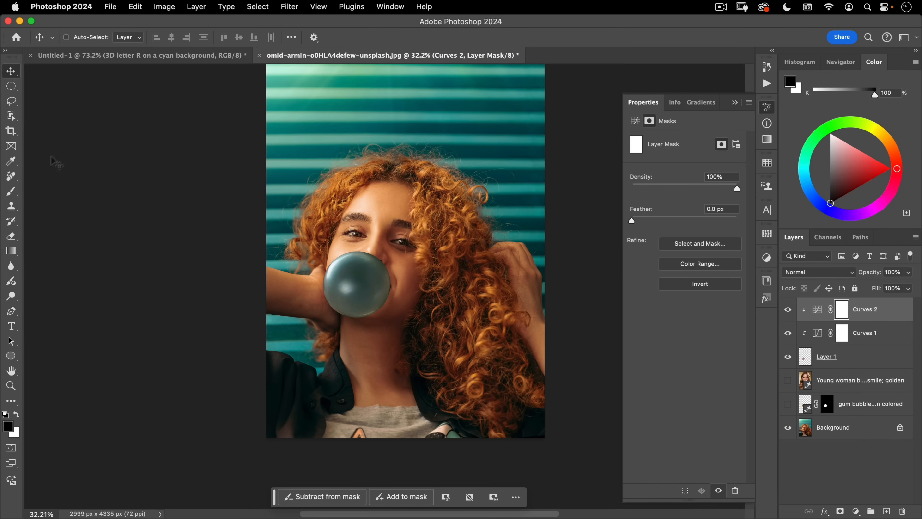
pyautogui.click(11, 251)
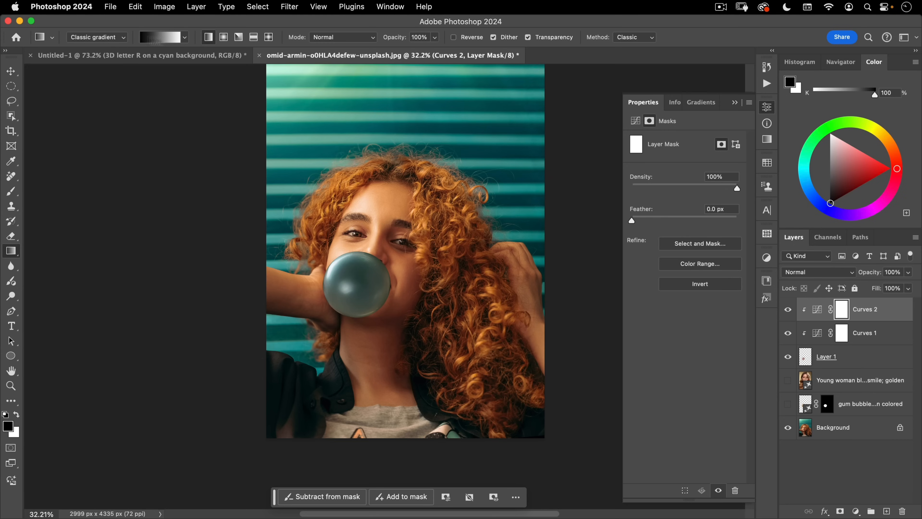
pyautogui.click(185, 37)
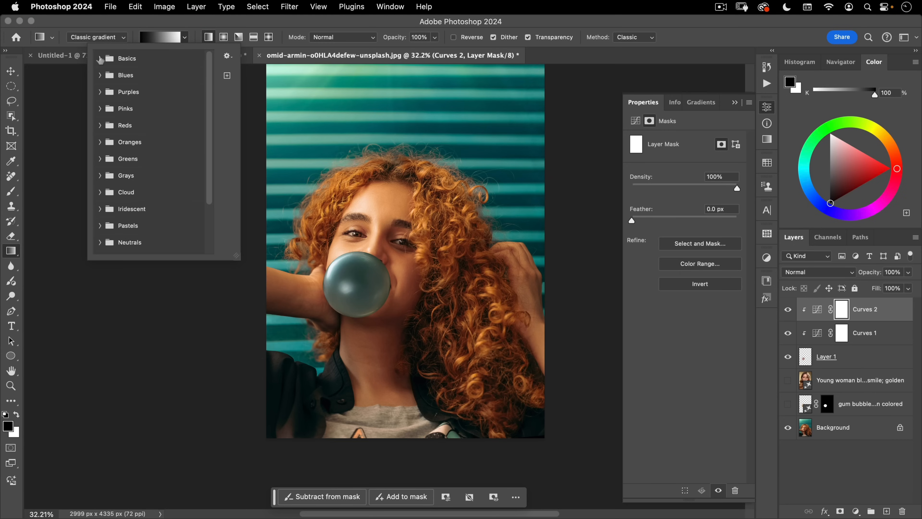
pyautogui.click(100, 58)
pyautogui.click(133, 76)
pyautogui.click(151, 26)
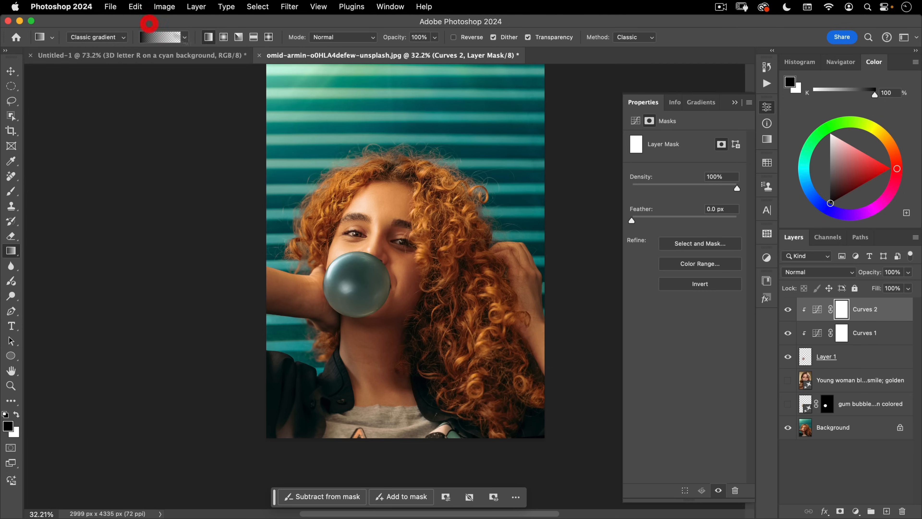
pyautogui.moveTo(373, 299); pyautogui.dragTo(374, 299)
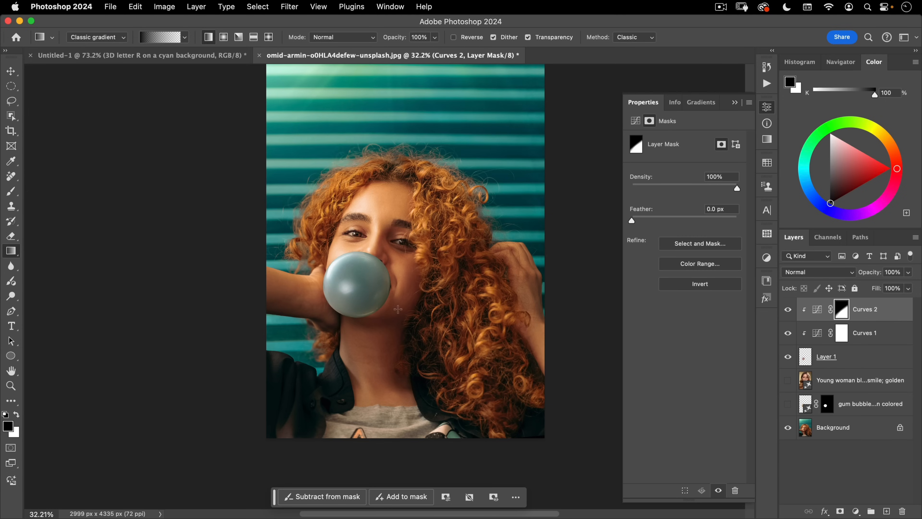
pyautogui.press('v')
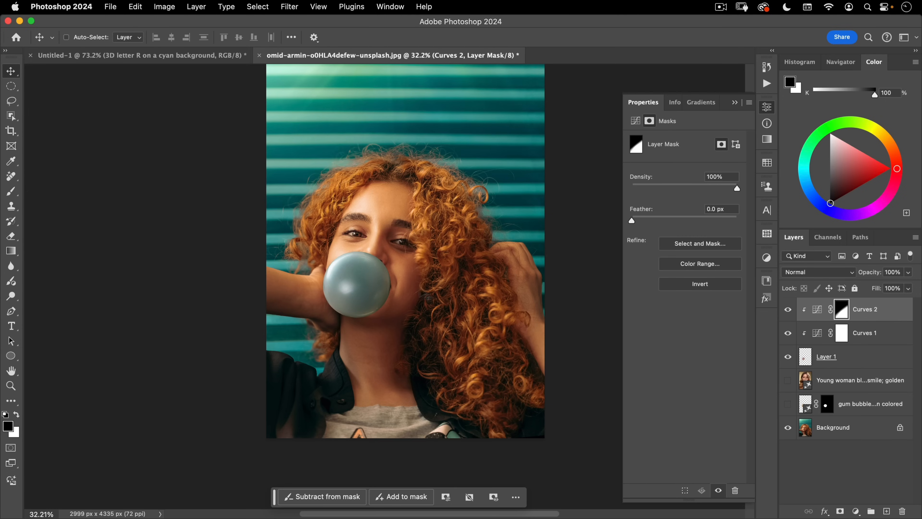
# Load the bubble's outline as a selection and add a Curves adjustment beneath the bubble layer, lowering its highlights and midtones into a shadow.
pyautogui.keyDown('super'); pyautogui.click(802, 360); pyautogui.keyUp('super')
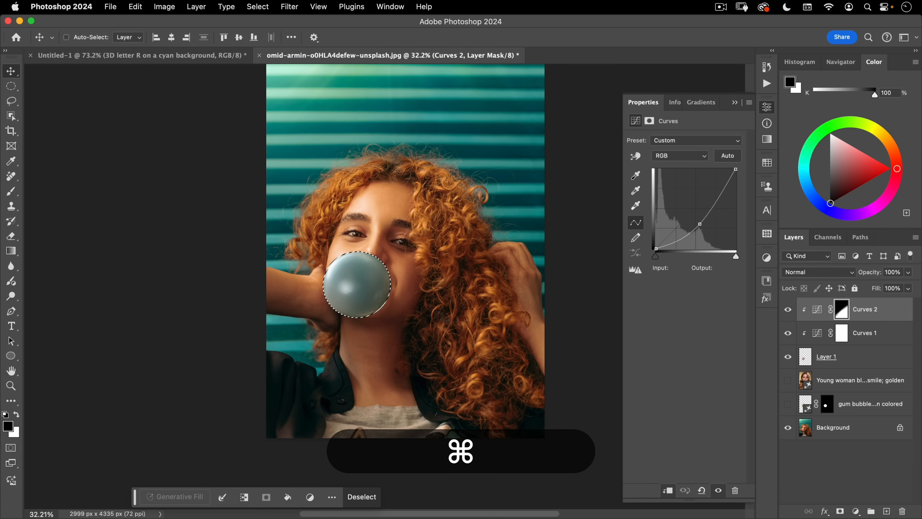
pyautogui.click(847, 380)
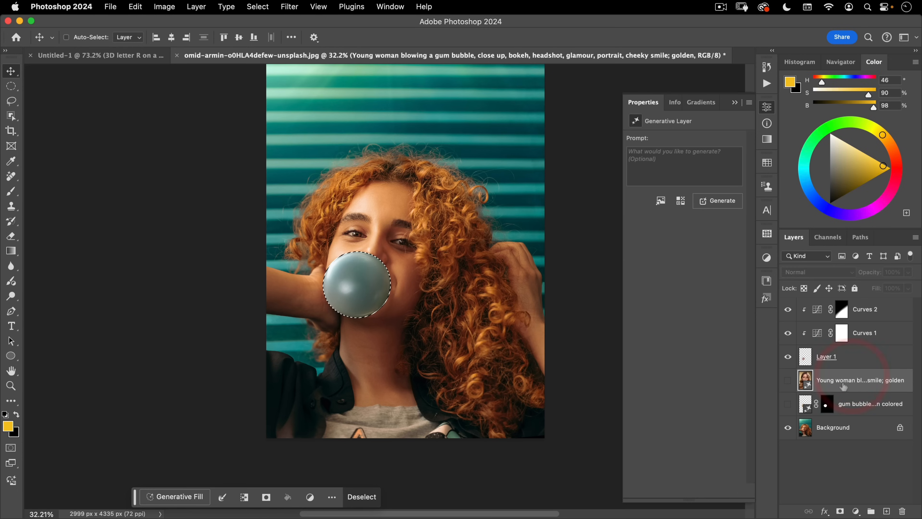
pyautogui.click(856, 512)
pyautogui.click(865, 407)
pyautogui.moveTo(736, 169); pyautogui.dragTo(736, 184)
pyautogui.moveTo(703, 211); pyautogui.dragTo(703, 221)
# Offset the shadow slightly down and to the right of the bubble and feather its mask to about 36 px.
pyautogui.moveTo(399, 295); pyautogui.dragTo(399, 293)
pyautogui.click(652, 125)
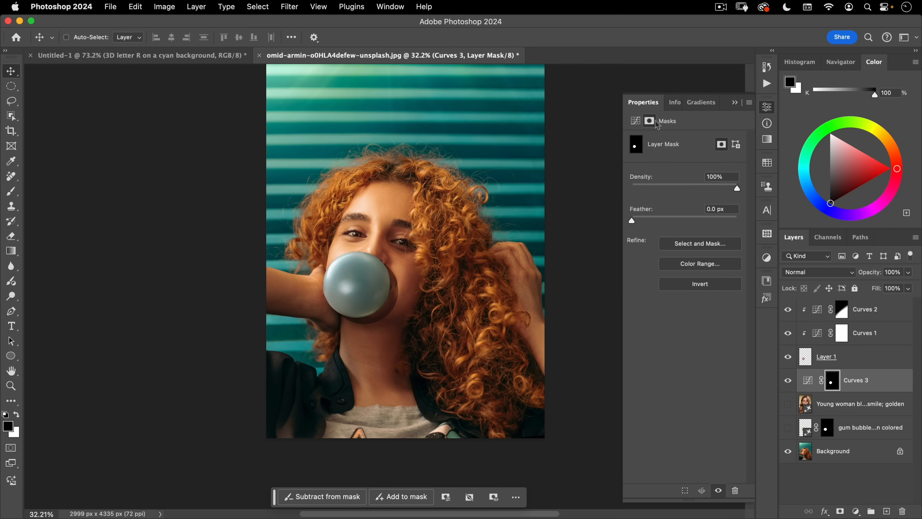
pyautogui.moveTo(667, 220); pyautogui.dragTo(681, 222)
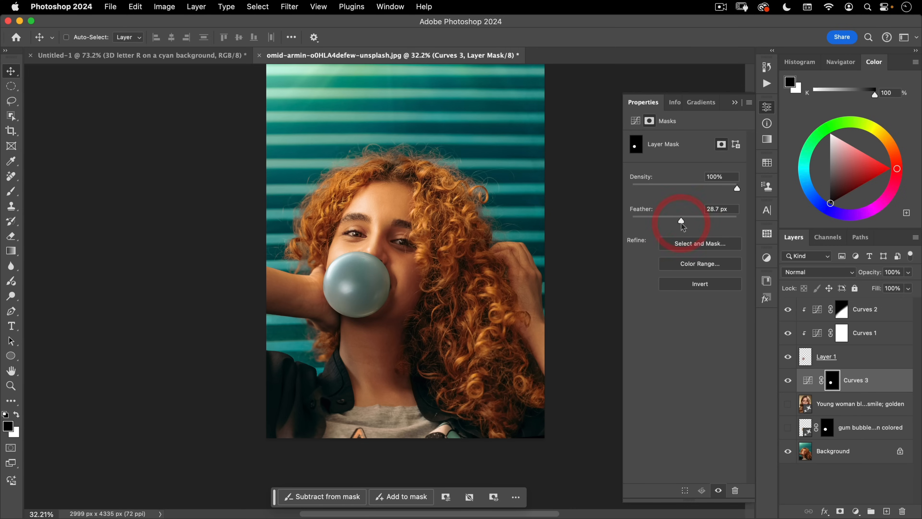
# Fade the bubble shadow's mask with a black-to-transparent gradient drawn upward from just below the bubble, and collapse the adjustment settings.
pyautogui.click(830, 381)
pyautogui.press('g')
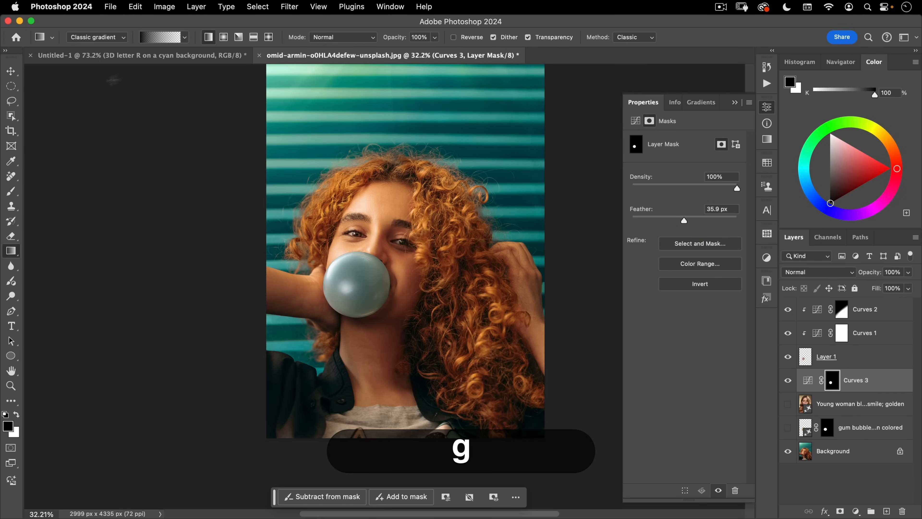
pyautogui.moveTo(364, 332); pyautogui.dragTo(363, 293)
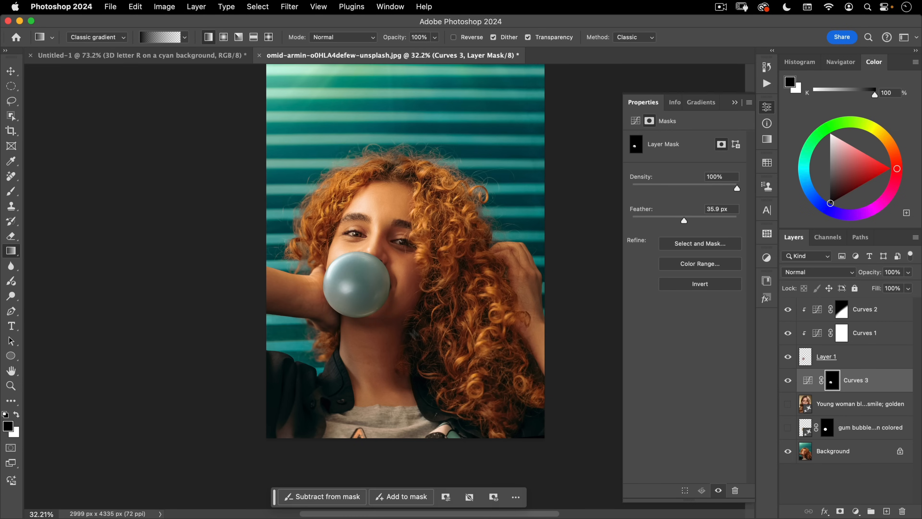
pyautogui.press('v')
pyautogui.click(765, 113)
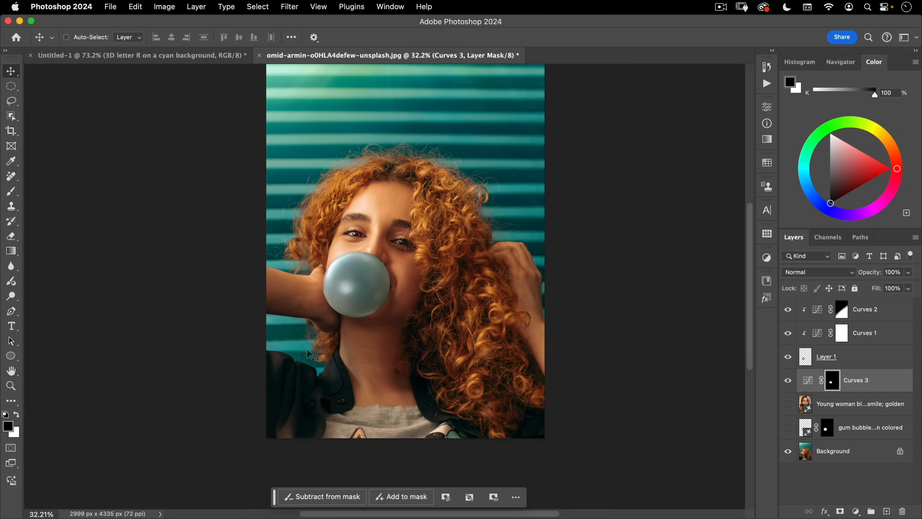
# Open the photo from the assets folder whose file name ends in tPUh_fVtzVo-unsplash.jpg.
pyautogui.click(111, 7)
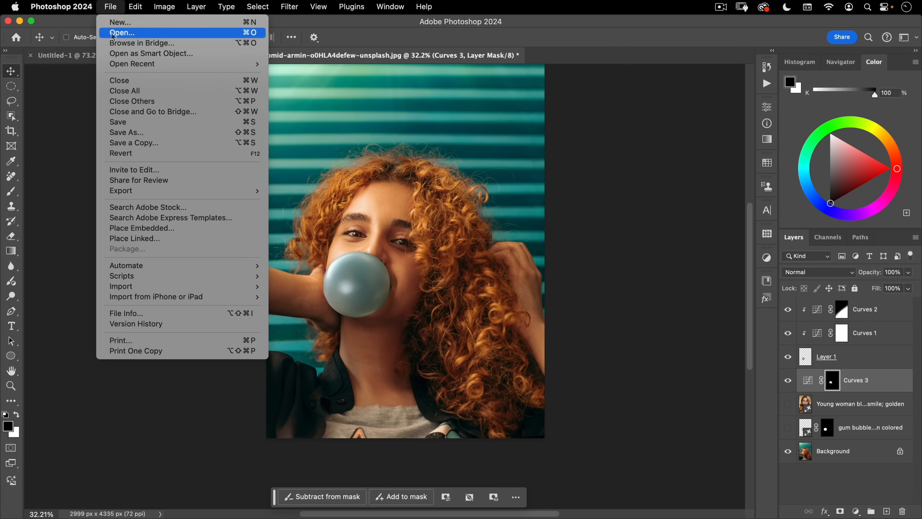
pyautogui.click(124, 31)
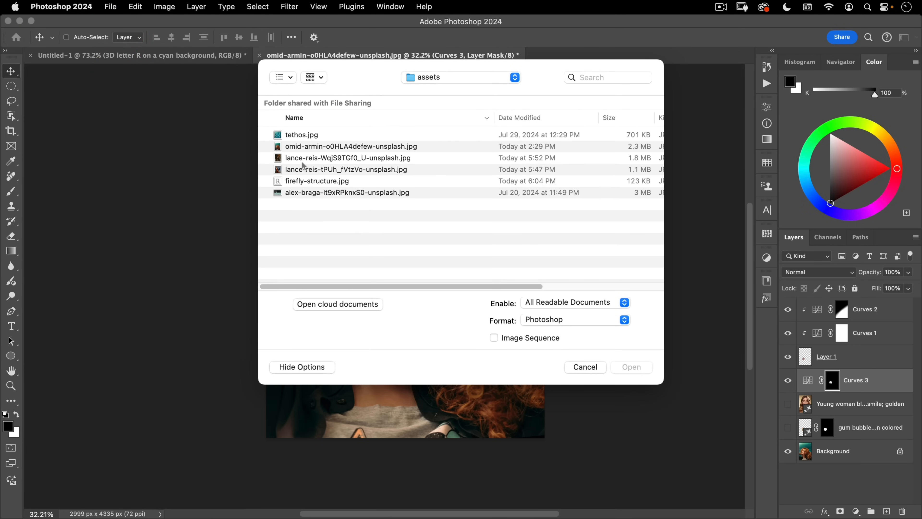
pyautogui.click(304, 168)
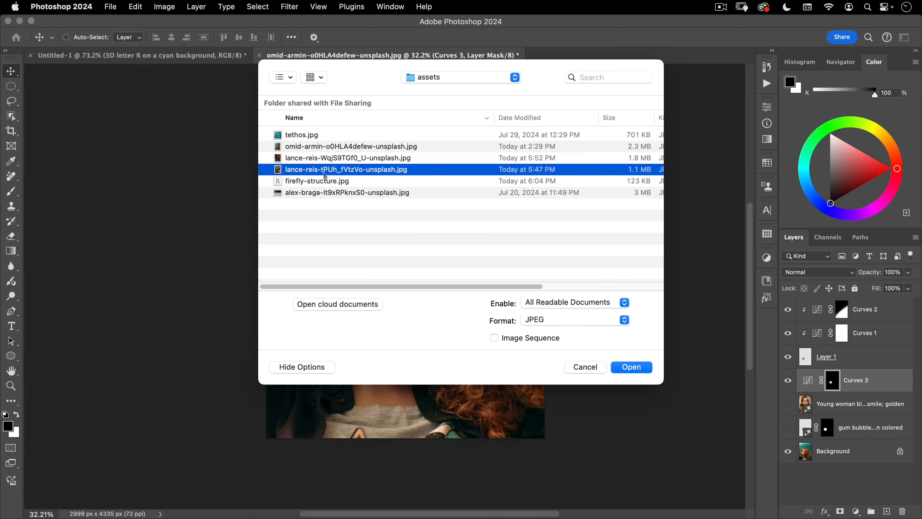
pyautogui.click(632, 367)
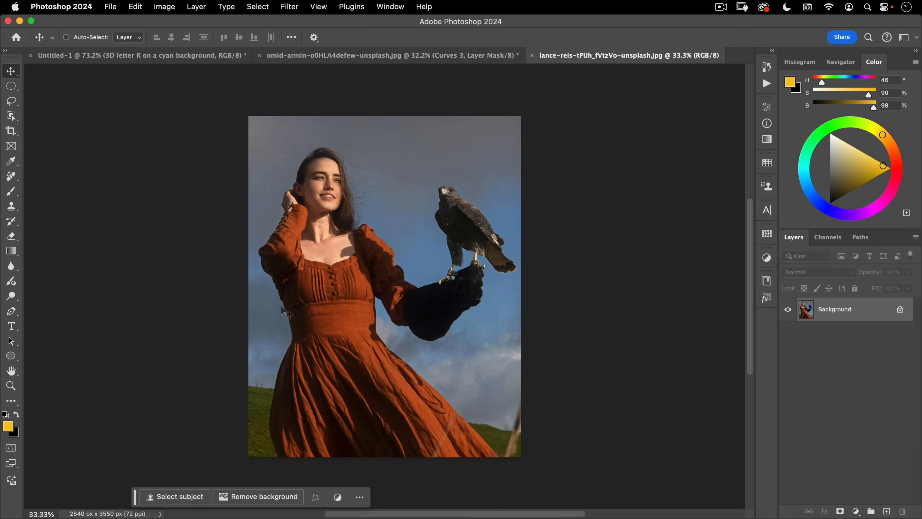
# Paint a selection over the sky around the hawk with the Selection Brush at size 169.
pyautogui.click(12, 101)
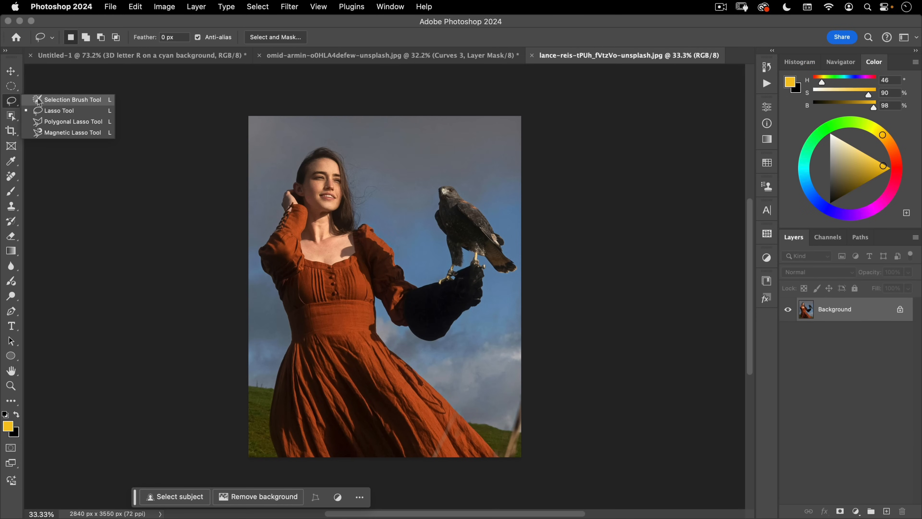
pyautogui.click(75, 99)
pyautogui.moveTo(325, 124)
pyautogui.mouseDown()
pyautogui.moveTo(357, 146)
pyautogui.moveTo(366, 177)
pyautogui.moveTo(338, 131)
pyautogui.moveTo(375, 173)
pyautogui.moveTo(399, 232)
pyautogui.moveTo(402, 202)
pyautogui.moveTo(428, 258)
pyautogui.moveTo(410, 251)
pyautogui.moveTo(413, 271)
pyautogui.moveTo(427, 268)
pyautogui.moveTo(434, 242)
pyautogui.moveTo(417, 164)
pyautogui.moveTo(424, 238)
pyautogui.moveTo(392, 160)
pyautogui.moveTo(448, 151)
pyautogui.moveTo(430, 193)
pyautogui.moveTo(439, 173)
pyautogui.moveTo(451, 175)
pyautogui.moveTo(436, 182)
pyautogui.moveTo(460, 183)
pyautogui.moveTo(502, 230)
pyautogui.moveTo(516, 278)
pyautogui.moveTo(473, 340)
pyautogui.moveTo(433, 359)
pyautogui.moveTo(412, 349)
pyautogui.moveTo(507, 431)
pyautogui.moveTo(538, 328)
pyautogui.moveTo(448, 370)
pyautogui.moveTo(528, 325)
pyautogui.moveTo(523, 291)
pyautogui.moveTo(473, 366)
pyautogui.moveTo(505, 350)
pyautogui.moveTo(500, 404)
pyautogui.mouseUp()
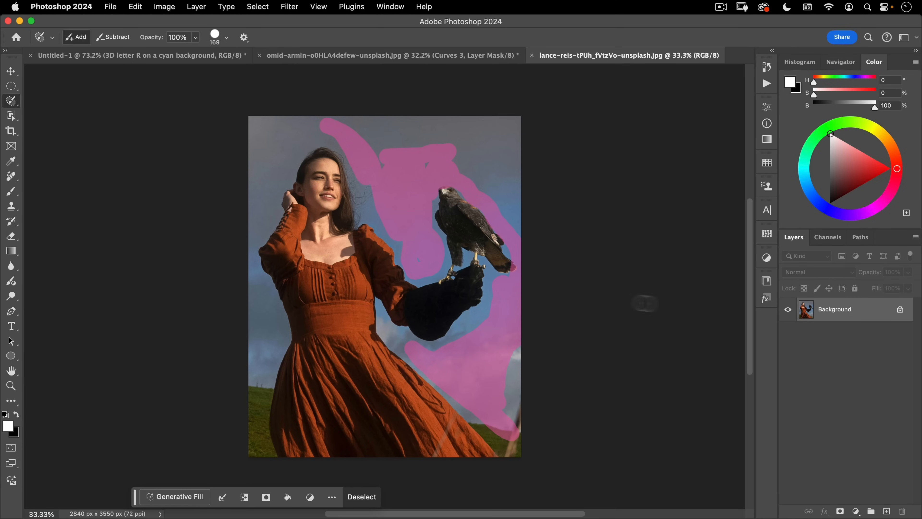
# Inspect the painted selection as the mask of a new Curves adjustment layer, and delete that layer.
pyautogui.click(856, 511)
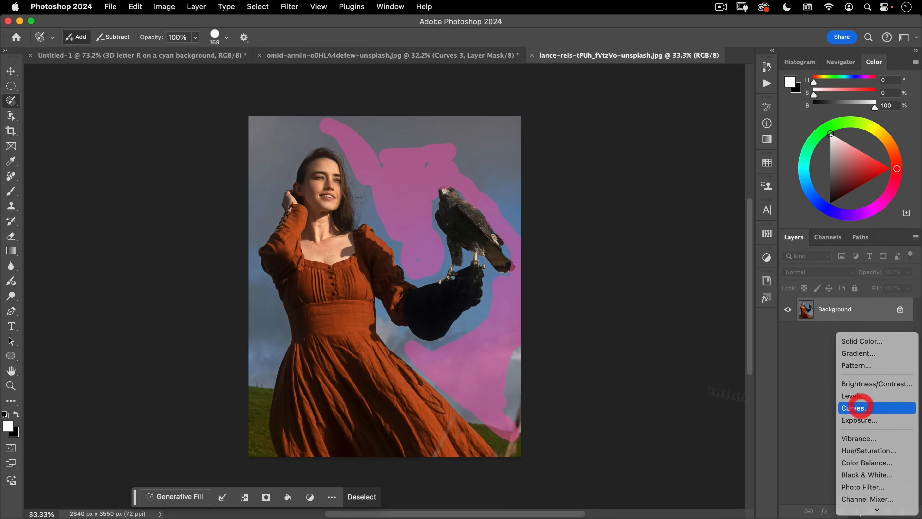
pyautogui.click(864, 409)
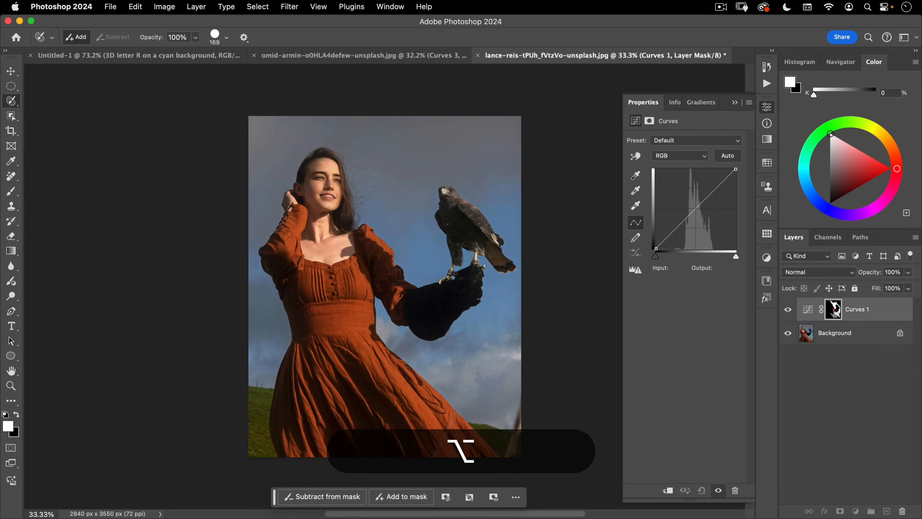
pyautogui.keyDown('alt'); pyautogui.click(834, 310); pyautogui.keyUp('alt')
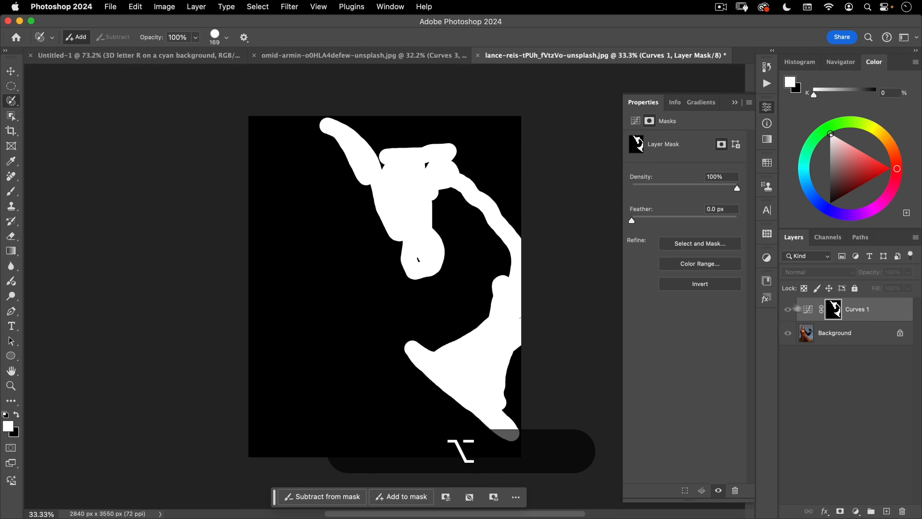
pyautogui.keyDown('alt'); pyautogui.click(834, 311); pyautogui.keyUp('alt')
pyautogui.moveTo(808, 316); pyautogui.dragTo(902, 511)
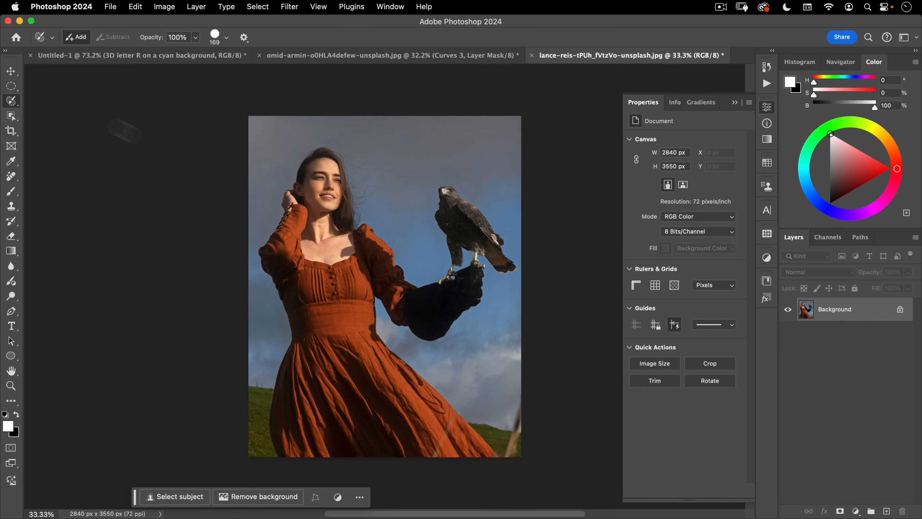
# Paint a selection over the woman's upper body and the hawk with a 471 px Selection Brush and run Generative Fill without a prompt.
pyautogui.moveTo(359, 270); pyautogui.dragTo(391, 268)
pyautogui.moveTo(337, 226)
pyautogui.mouseDown()
pyautogui.moveTo(335, 216)
pyautogui.moveTo(327, 229)
pyautogui.moveTo(352, 299)
pyautogui.moveTo(385, 276)
pyautogui.moveTo(443, 289)
pyautogui.moveTo(450, 207)
pyautogui.moveTo(496, 269)
pyautogui.moveTo(500, 236)
pyautogui.moveTo(450, 320)
pyautogui.moveTo(407, 265)
pyautogui.moveTo(327, 316)
pyautogui.moveTo(285, 316)
pyautogui.mouseUp()
pyautogui.click(175, 498)
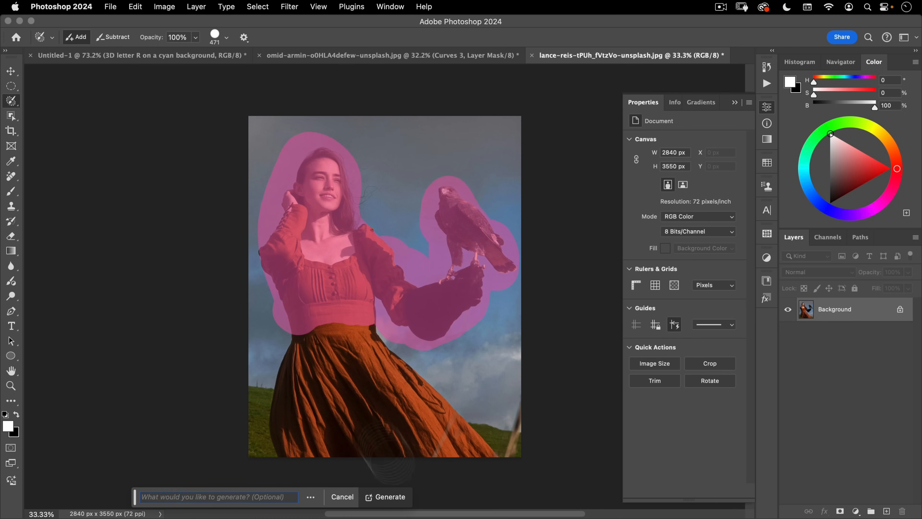
pyautogui.click(391, 497)
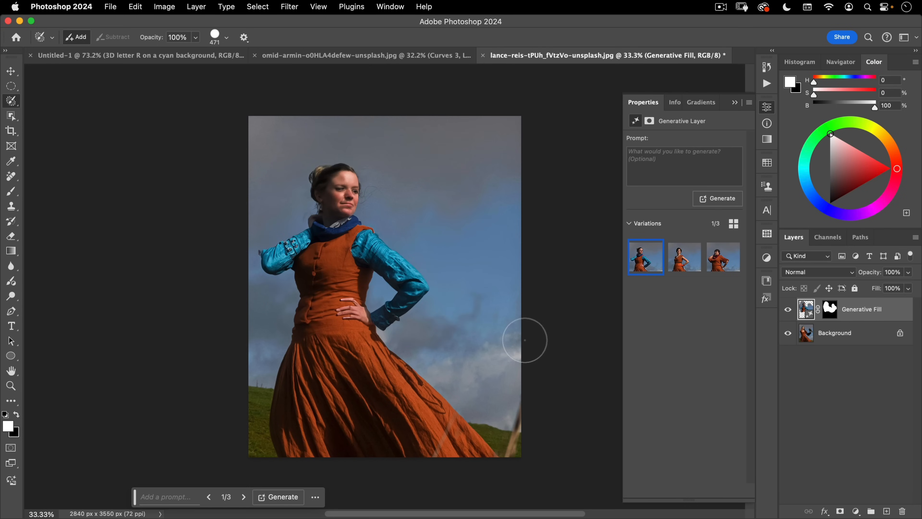
# Compare the first two Generative Fill variations of the woman and delete the Generative Fill layer.
pyautogui.click(682, 256)
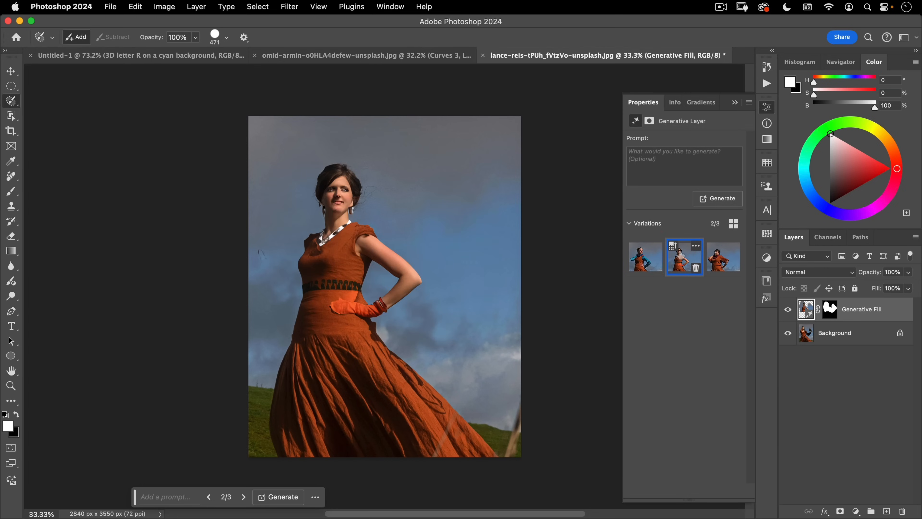
pyautogui.click(643, 259)
pyautogui.moveTo(817, 316); pyautogui.dragTo(902, 511)
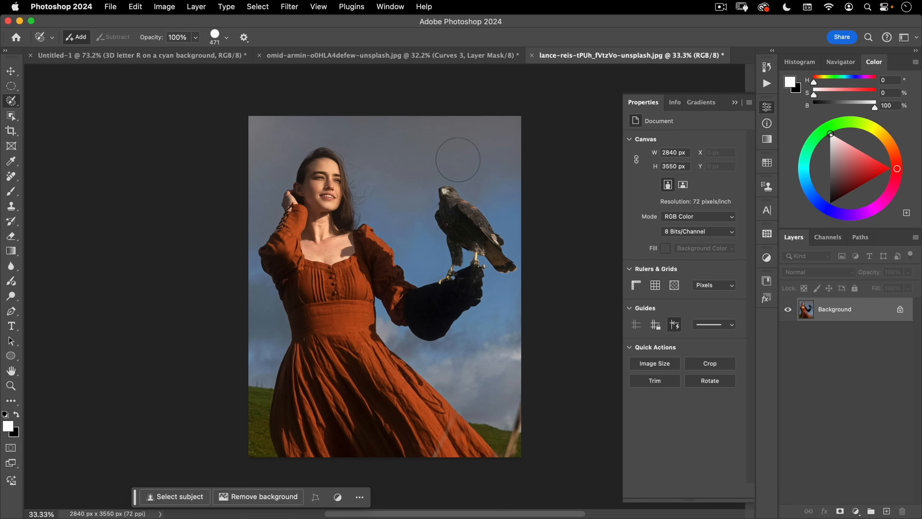
# Paint a selection around the woman's head with the Selection Brush, view it as a marquee outline, and deselect it.
pyautogui.moveTo(340, 214)
pyautogui.mouseDown()
pyautogui.moveTo(304, 171)
pyautogui.moveTo(295, 185)
pyautogui.moveTo(352, 204)
pyautogui.moveTo(341, 223)
pyautogui.moveTo(334, 207)
pyautogui.moveTo(327, 229)
pyautogui.moveTo(327, 212)
pyautogui.moveTo(344, 215)
pyautogui.moveTo(367, 251)
pyautogui.mouseUp()
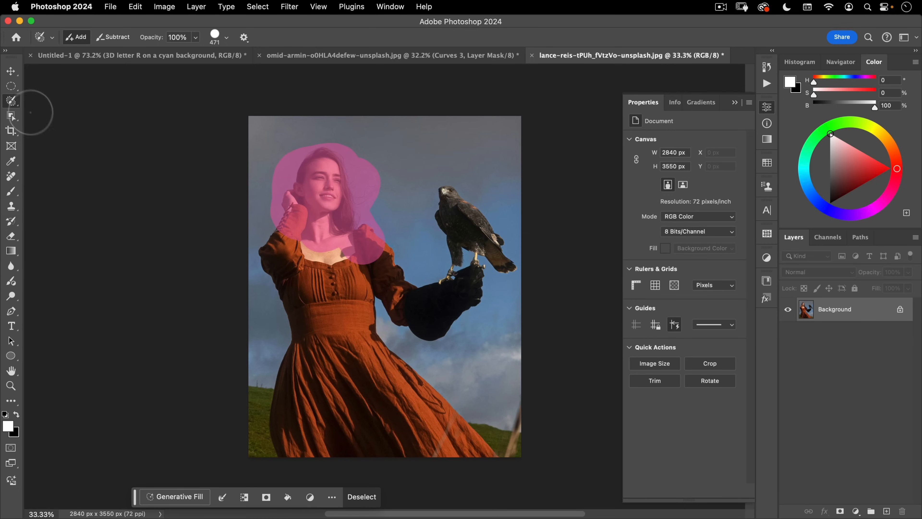
pyautogui.press('q')
pyautogui.press('q')
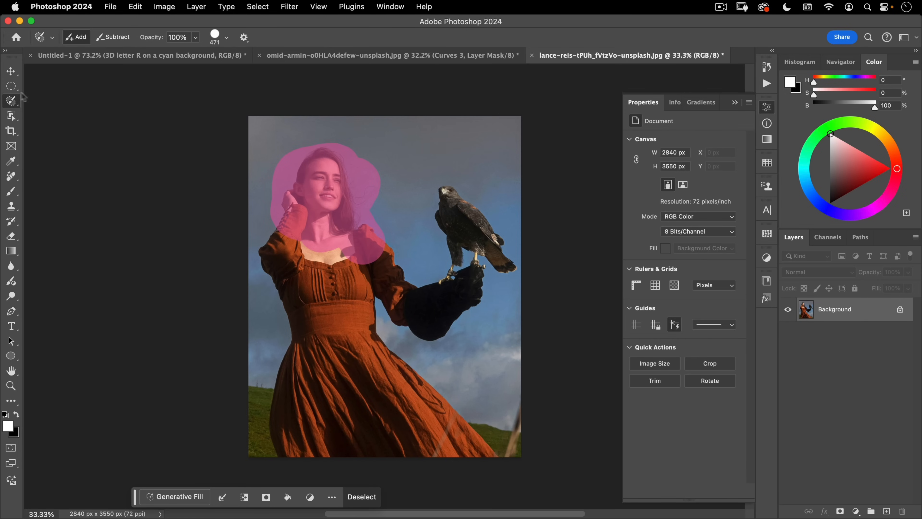
pyautogui.click(11, 86)
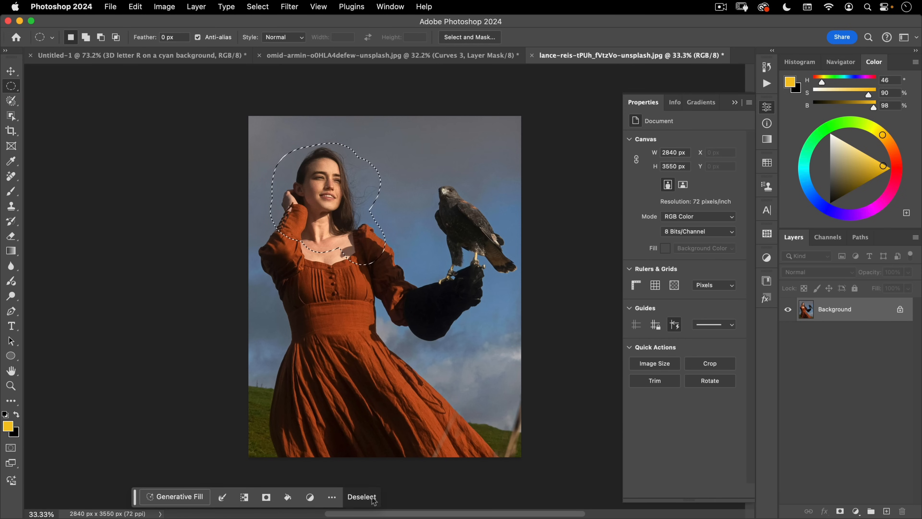
pyautogui.click(362, 497)
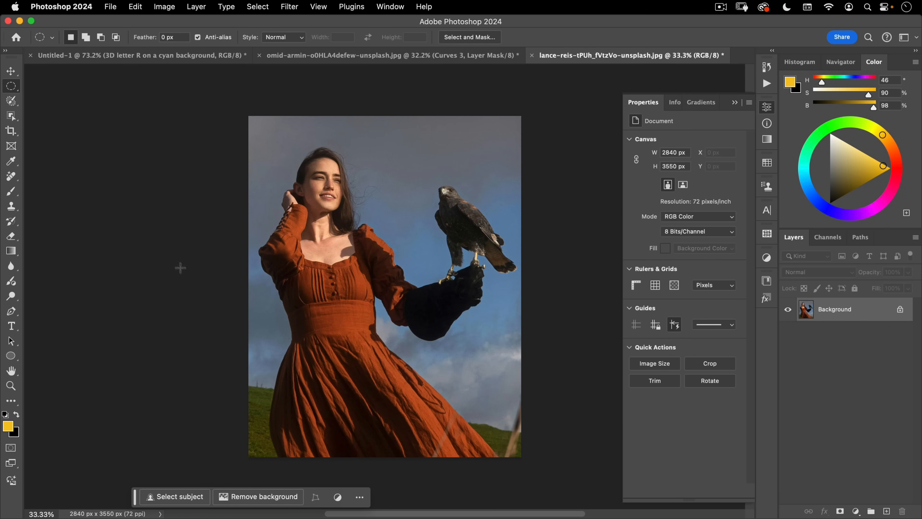
# Enter Quick Mask mode and paint over the woman's head and upper body with a 596 px brush.
pyautogui.press('q')
pyautogui.press('b')
pyautogui.moveTo(324, 241); pyautogui.dragTo(371, 232)
pyautogui.moveTo(371, 232); pyautogui.dragTo(381, 424)
pyautogui.moveTo(309, 232)
pyautogui.mouseDown()
pyautogui.moveTo(320, 171)
pyautogui.moveTo(348, 261)
pyautogui.moveTo(300, 221)
pyautogui.moveTo(339, 229)
pyautogui.moveTo(336, 243)
pyautogui.moveTo(378, 247)
pyautogui.mouseUp()
pyautogui.press('x')
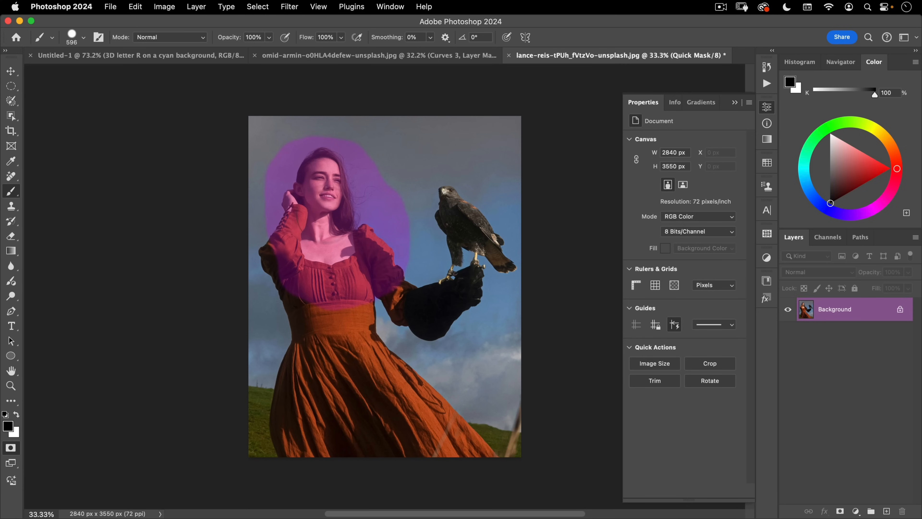
# Soften the Quick Mask with a 117.8-pixel Gaussian Blur and exit Quick Mask to convert it into a selection.
pyautogui.click(289, 6)
pyautogui.moveTo(294, 142)
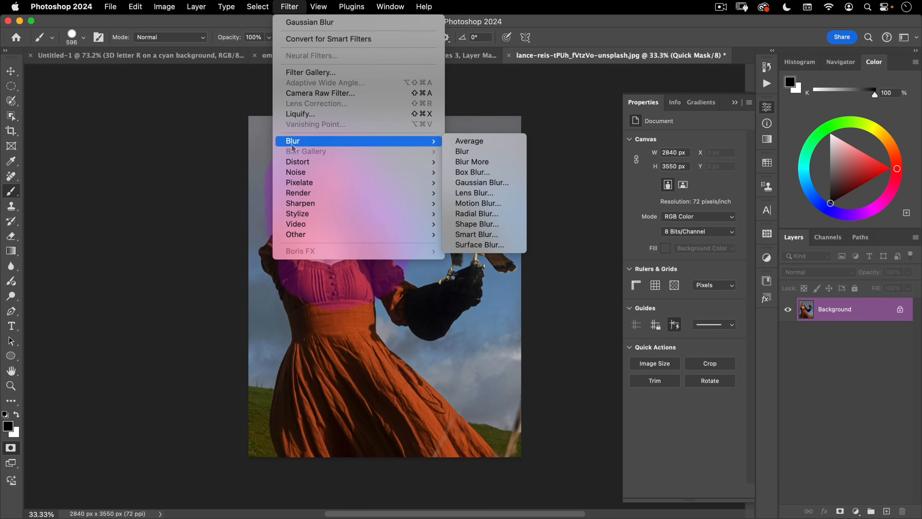
pyautogui.click(473, 183)
pyautogui.moveTo(599, 259); pyautogui.dragTo(619, 259)
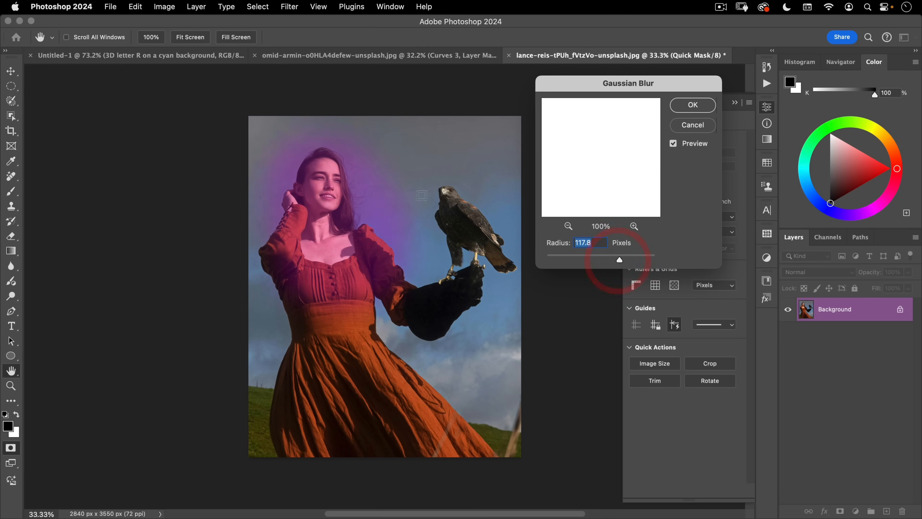
pyautogui.click(400, 189)
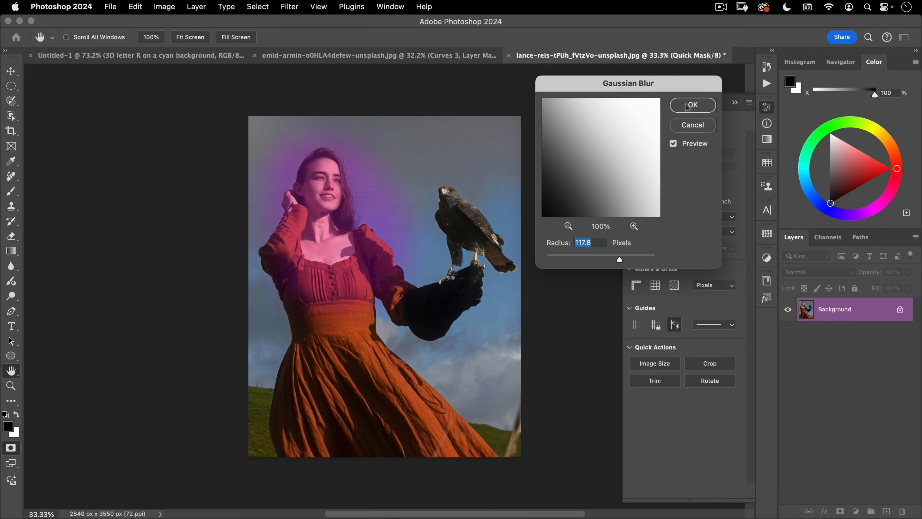
pyautogui.click(693, 105)
pyautogui.press('q')
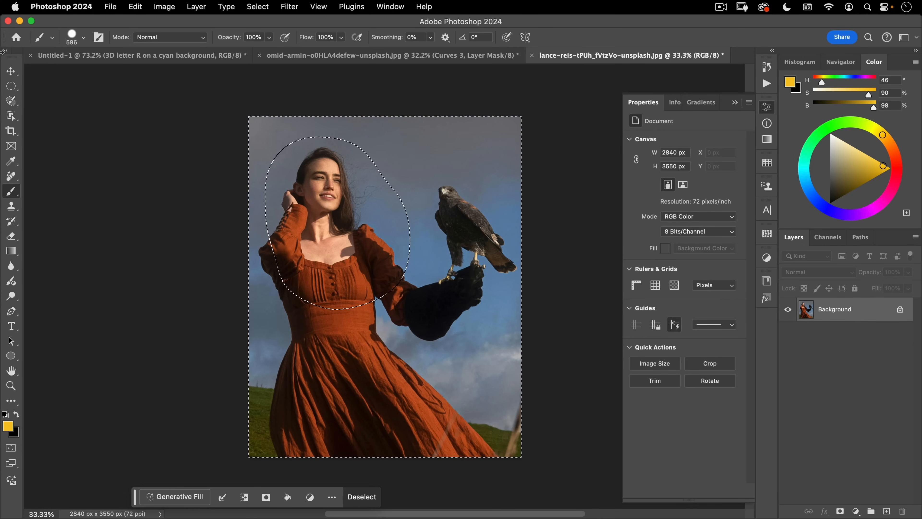
# Add the woman's face and chest to the selection with the 471 px Selection Brush, and set the brush size to 120 px.
pyautogui.click(13, 102)
pyautogui.rightClick(14, 104)
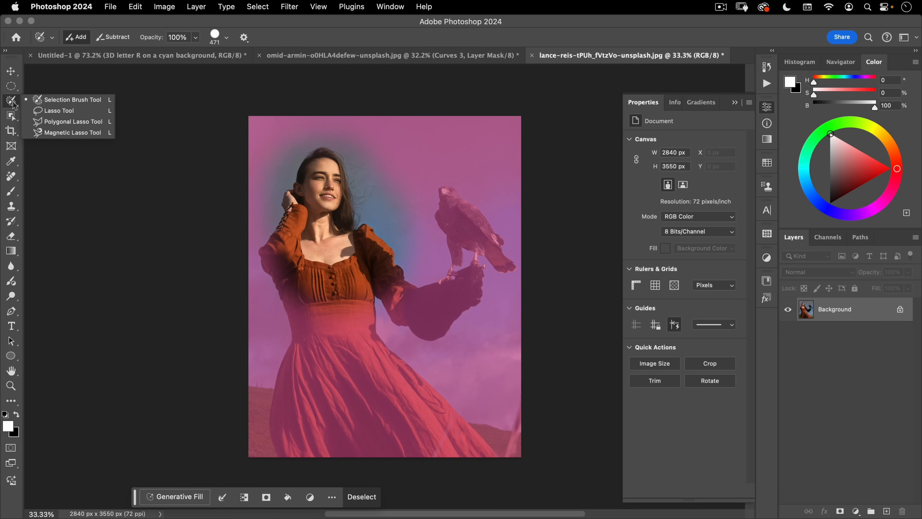
pyautogui.click(49, 105)
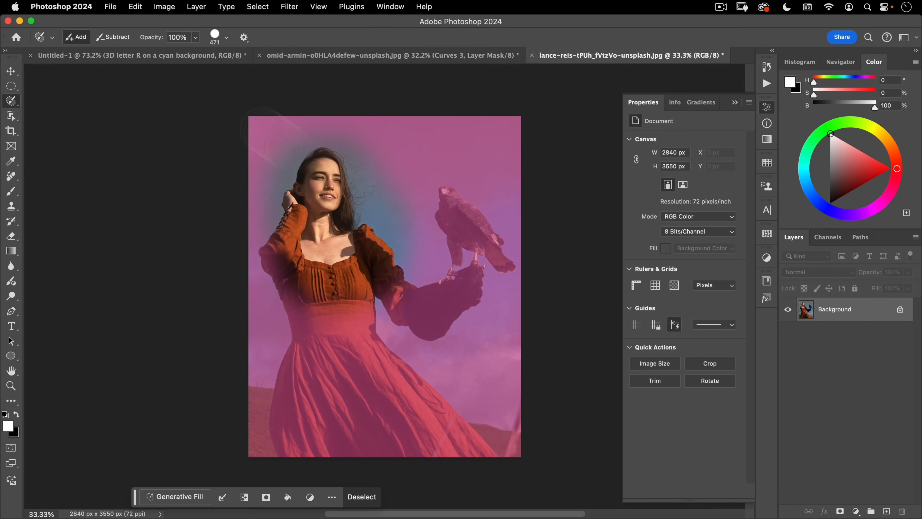
pyautogui.moveTo(367, 212); pyautogui.dragTo(311, 241)
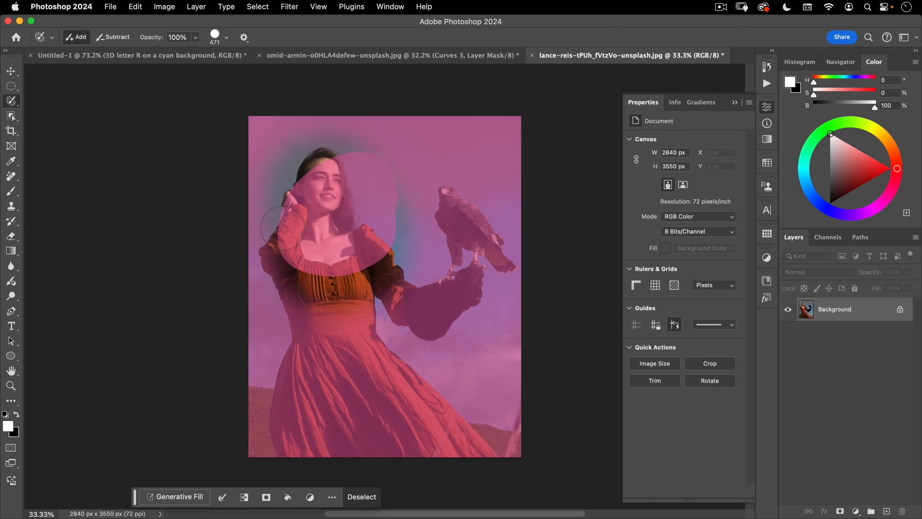
pyautogui.click(224, 37)
pyautogui.press('d')
pyautogui.moveTo(262, 68)
pyautogui.mouseDown()
pyautogui.moveTo(185, 69)
pyautogui.moveTo(223, 68)
pyautogui.moveTo(211, 95)
pyautogui.moveTo(199, 96)
pyautogui.mouseUp()
pyautogui.click(222, 39)
# Compare the selection as a Quick Mask, a Selection Brush overlay and a Lasso marquee outline, and deselect it.
pyautogui.press('q')
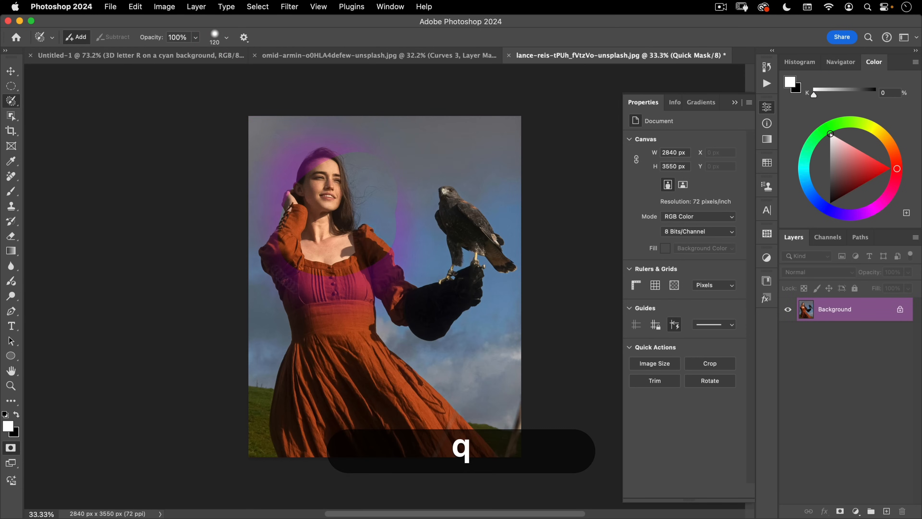
pyautogui.press('q')
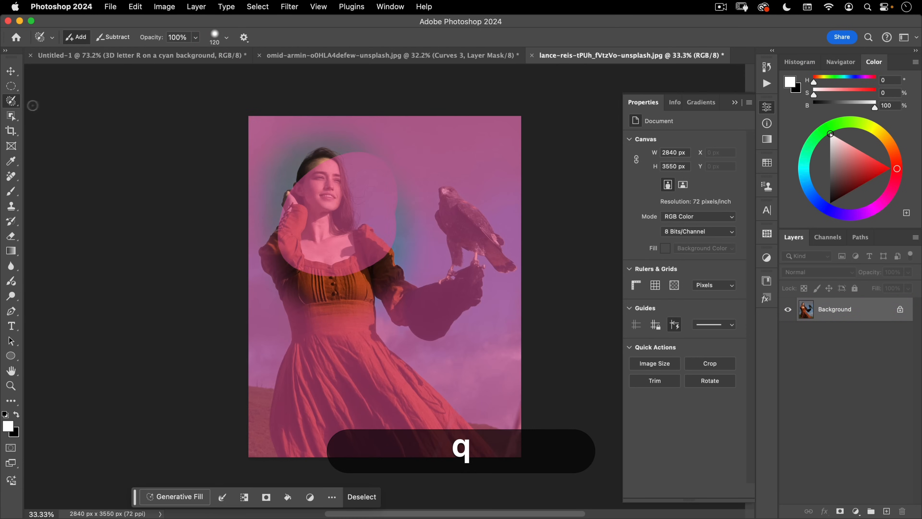
pyautogui.press('q')
pyautogui.rightClick(13, 104)
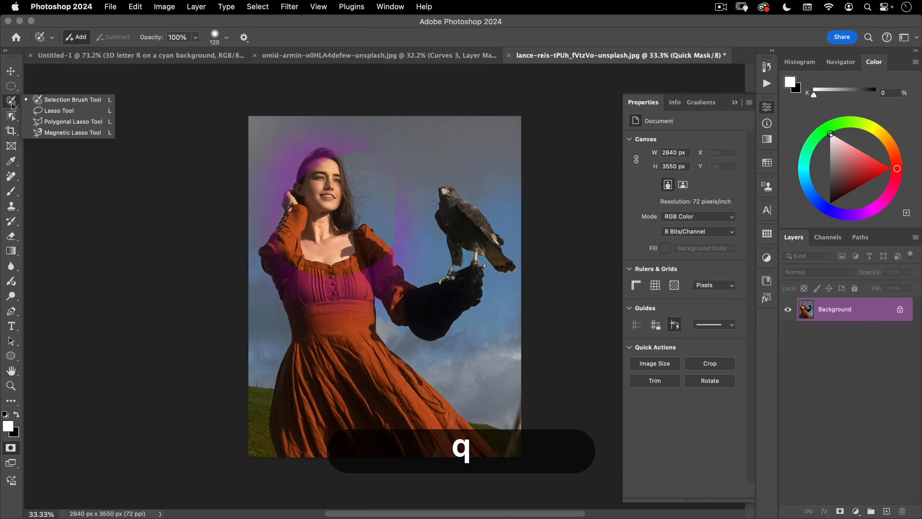
pyautogui.click(40, 113)
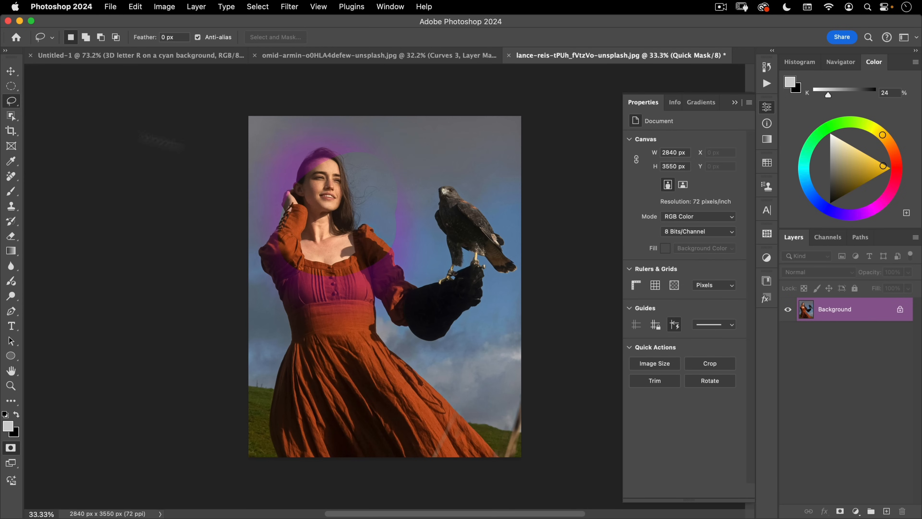
pyautogui.press('q')
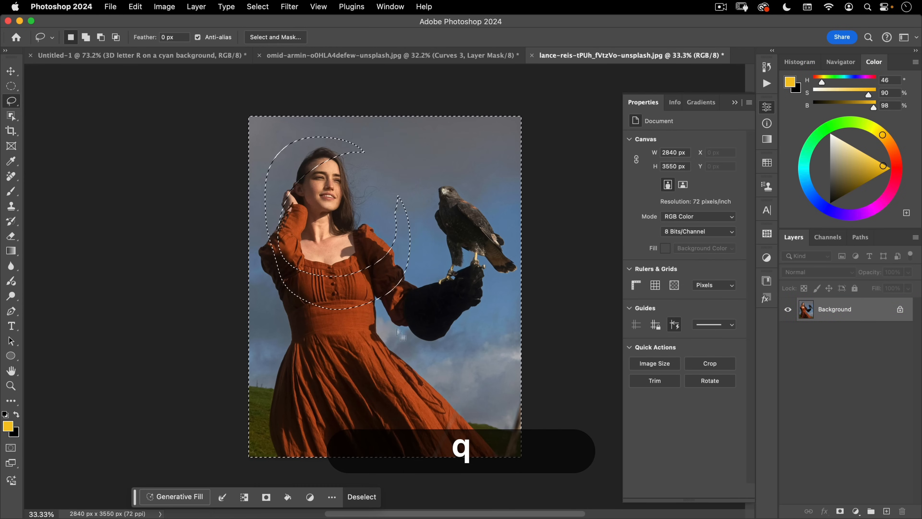
pyautogui.click(249, 197)
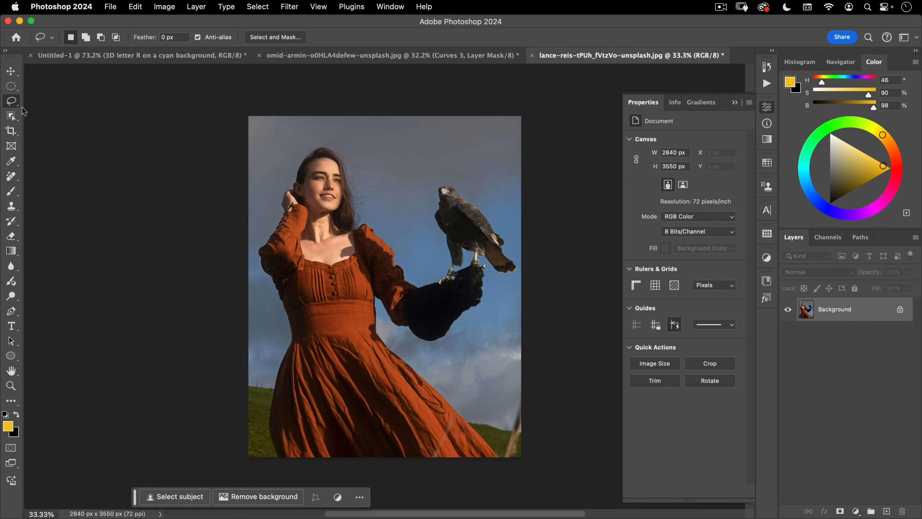
# Outline the hawk with the Lasso, clear that selection, and paint a selection over the hawk and glove with the Selection Brush.
pyautogui.moveTo(456, 160)
pyautogui.mouseDown()
pyautogui.moveTo(396, 182)
pyautogui.moveTo(406, 293)
pyautogui.moveTo(529, 308)
pyautogui.moveTo(561, 199)
pyautogui.moveTo(436, 153)
pyautogui.mouseUp()
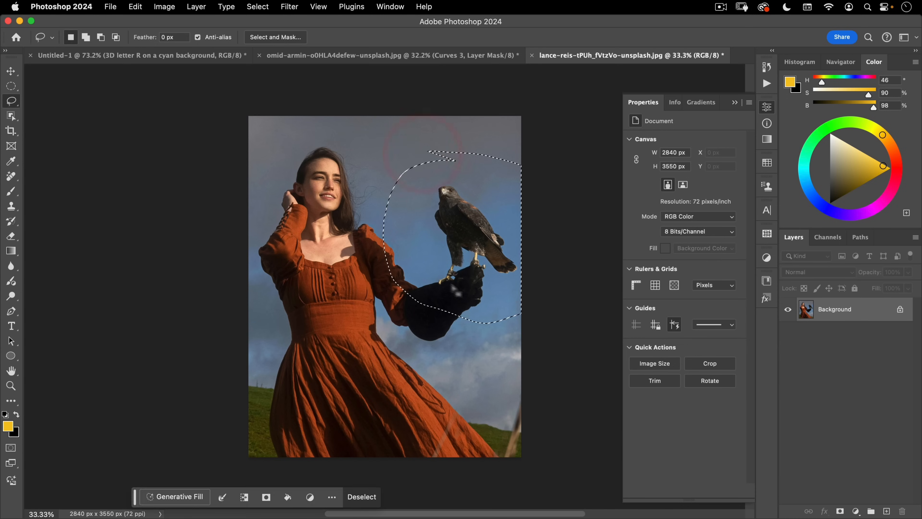
pyautogui.click(305, 190)
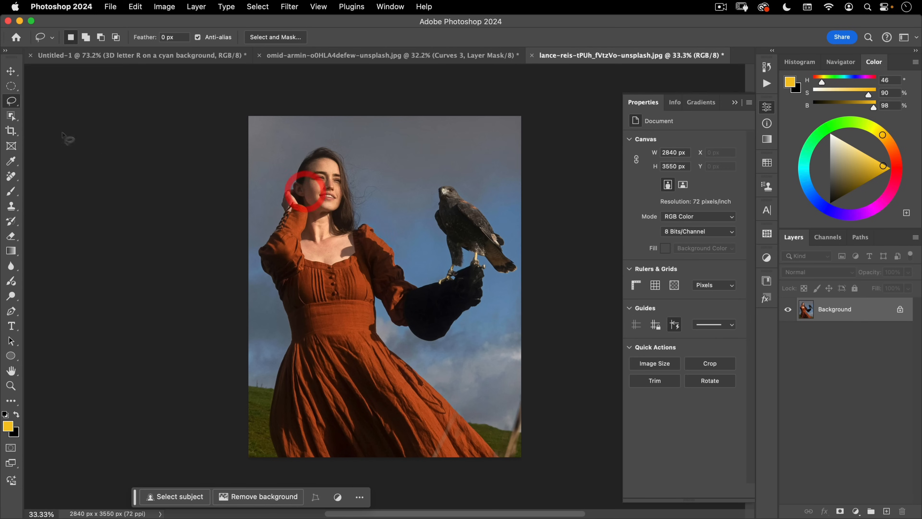
pyautogui.rightClick(11, 101)
pyautogui.click(66, 96)
pyautogui.moveTo(482, 167)
pyautogui.mouseDown()
pyautogui.moveTo(453, 162)
pyautogui.moveTo(473, 328)
pyautogui.mouseUp()
pyautogui.moveTo(509, 180); pyautogui.dragTo(464, 168)
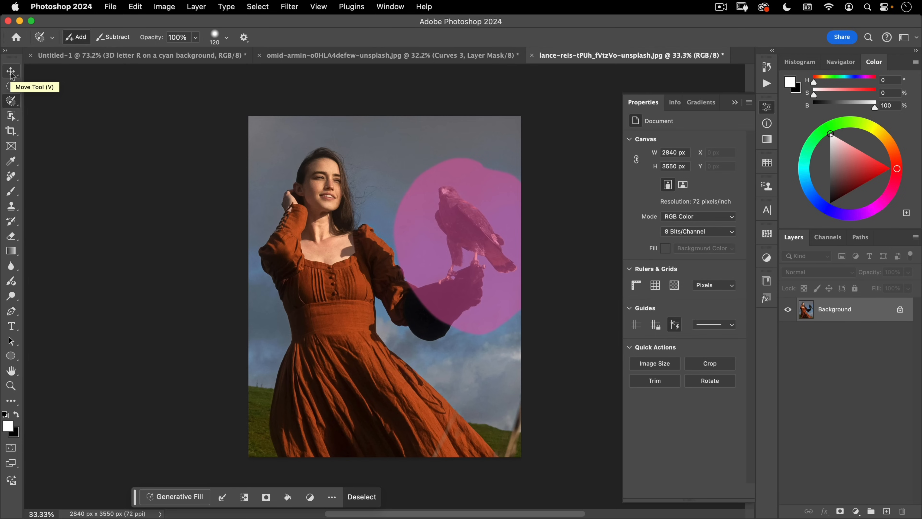
# Open the image lance-reis-WqjS9TGf0_U-unsplash.jpg from the assets folder.
pyautogui.click(110, 6)
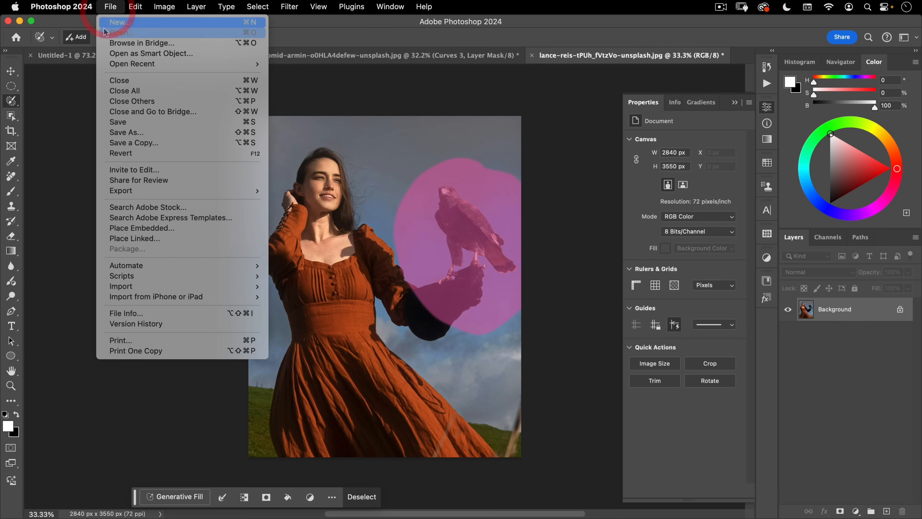
pyautogui.click(109, 32)
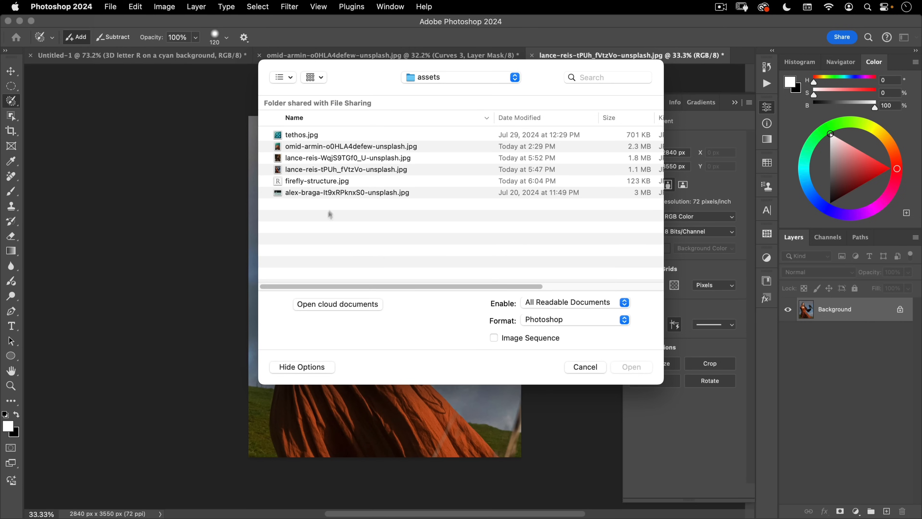
pyautogui.click(283, 158)
pyautogui.click(622, 366)
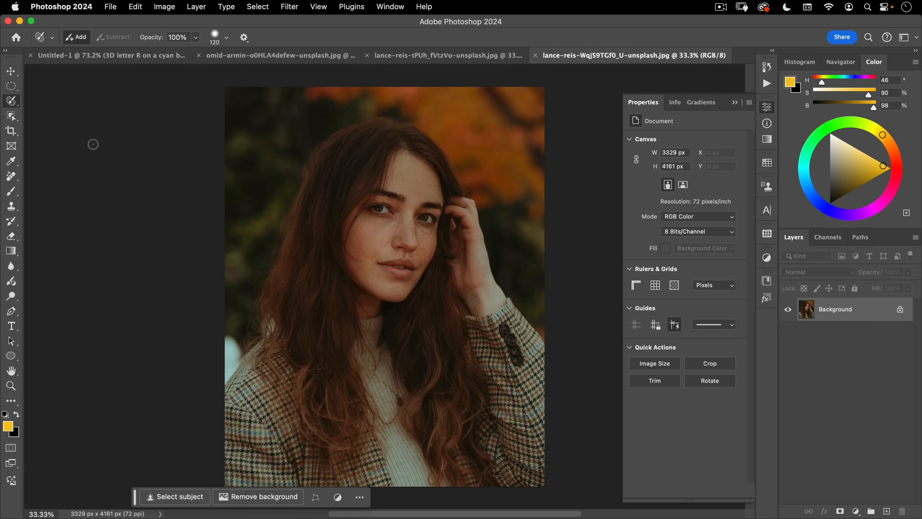
# Activate the Adjustment Brush tool for the portrait.
pyautogui.click(9, 287)
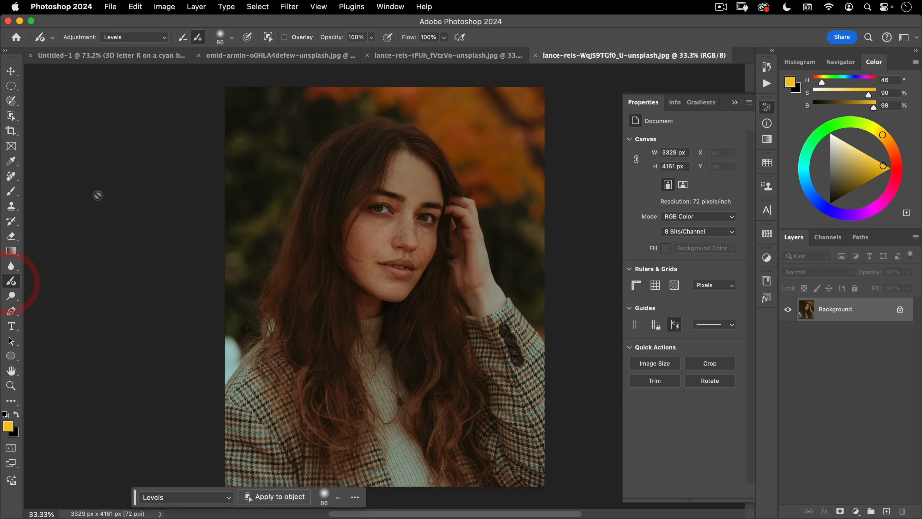
pyautogui.press('b')
pyautogui.press('b')
pyautogui.press('b')
pyautogui.press('b')
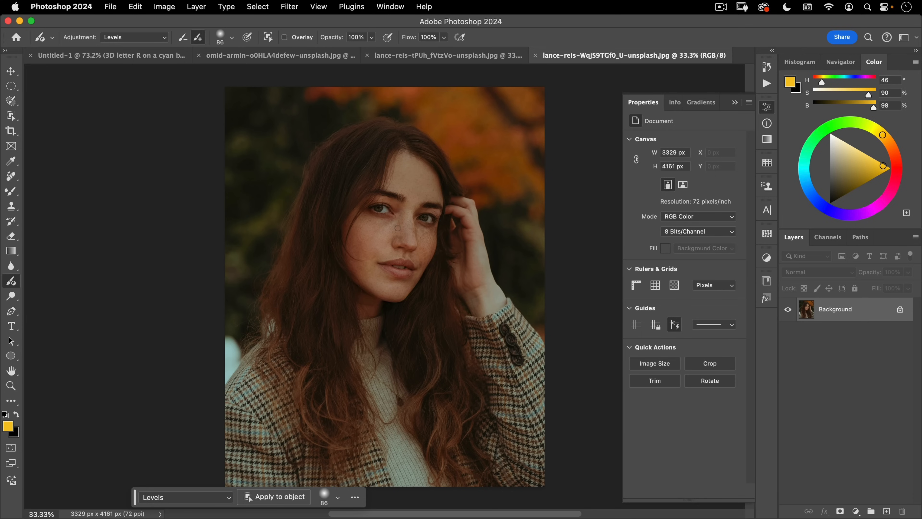
# Add a Curves adjustment layer above the Background and delete it.
pyautogui.click(856, 511)
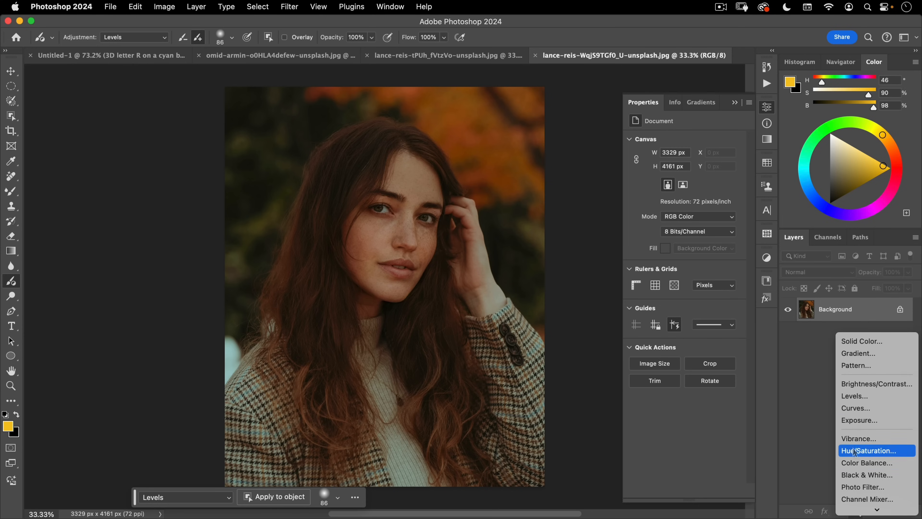
pyautogui.click(852, 407)
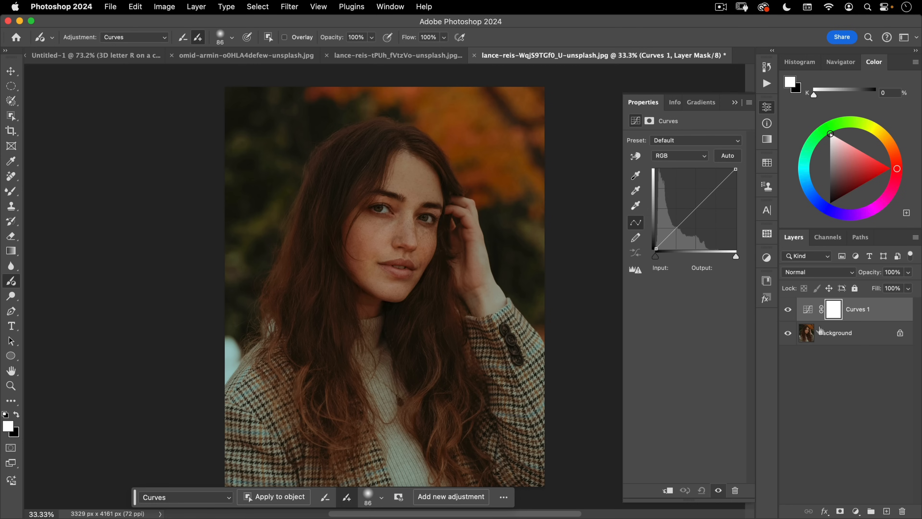
pyautogui.moveTo(809, 315); pyautogui.dragTo(902, 510)
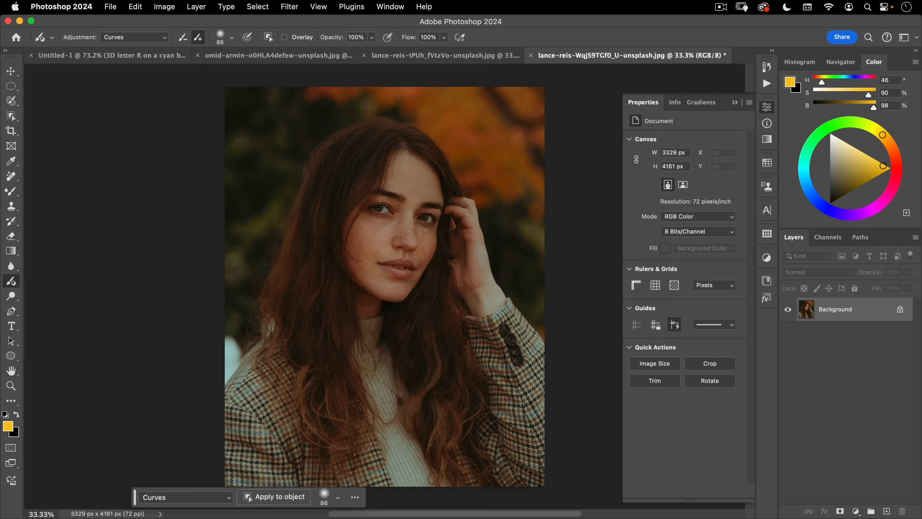
# Brighten both of the woman's irises with the 86 px Adjustment Brush set to Curves, and inspect the painted layer mask.
pyautogui.scroll(5, 380, 211)
pyautogui.moveTo(384, 195); pyautogui.dragTo(374, 188)
pyautogui.moveTo(464, 214); pyautogui.dragTo(283, 181)
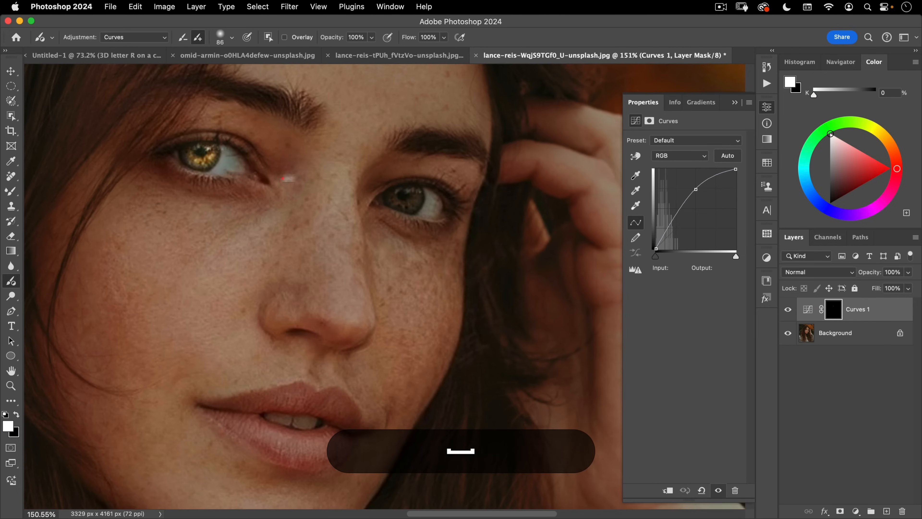
pyautogui.moveTo(407, 198); pyautogui.dragTo(396, 197)
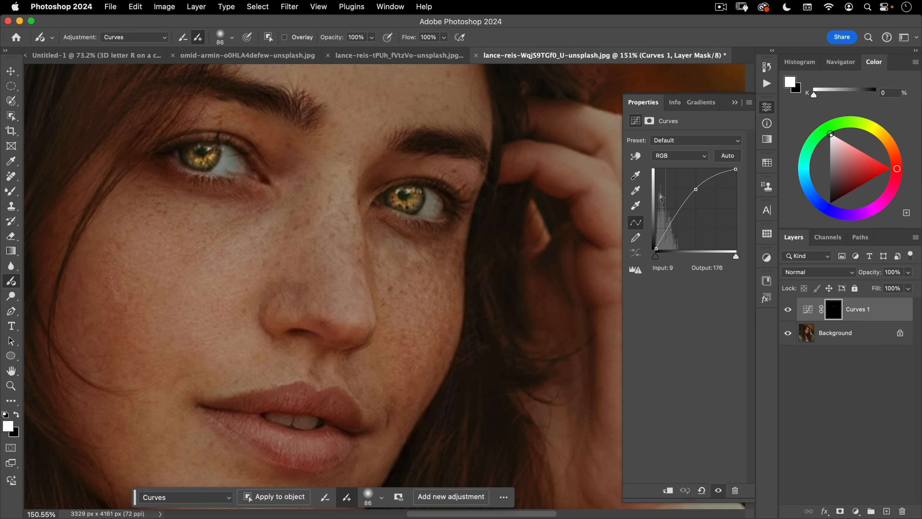
pyautogui.keyDown('alt'); pyautogui.click(835, 311); pyautogui.keyUp('alt')
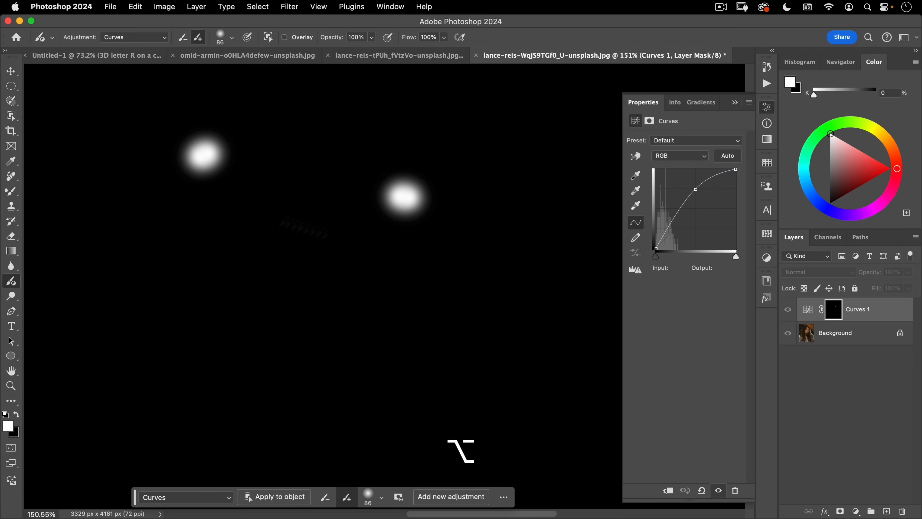
pyautogui.keyDown('alt'); pyautogui.click(835, 311); pyautogui.keyUp('alt')
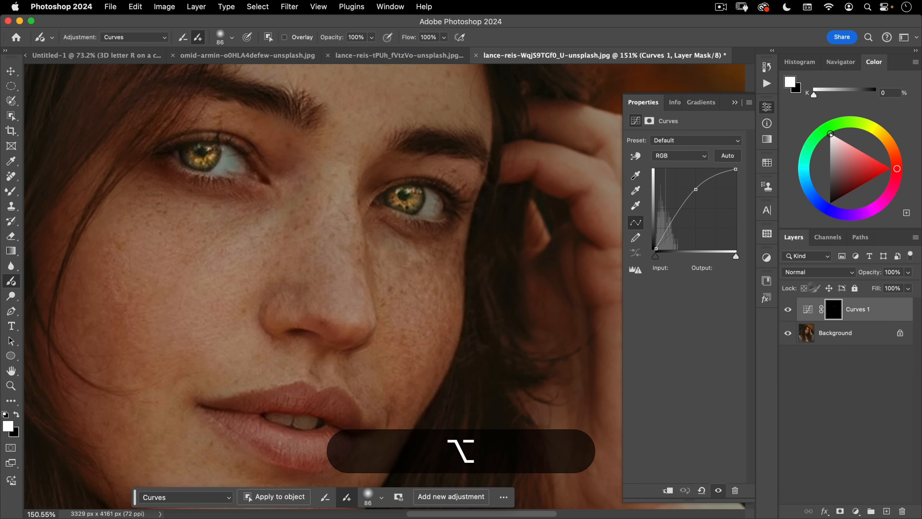
# Lower the midtone point of the eyes' Curves adjustment to input 114, output 137.
pyautogui.press('super+space')
pyautogui.moveTo(368, 210); pyautogui.dragTo(420, 230)
pyautogui.moveTo(695, 189); pyautogui.dragTo(690, 208)
pyautogui.moveTo(687, 206); pyautogui.dragTo(688, 207)
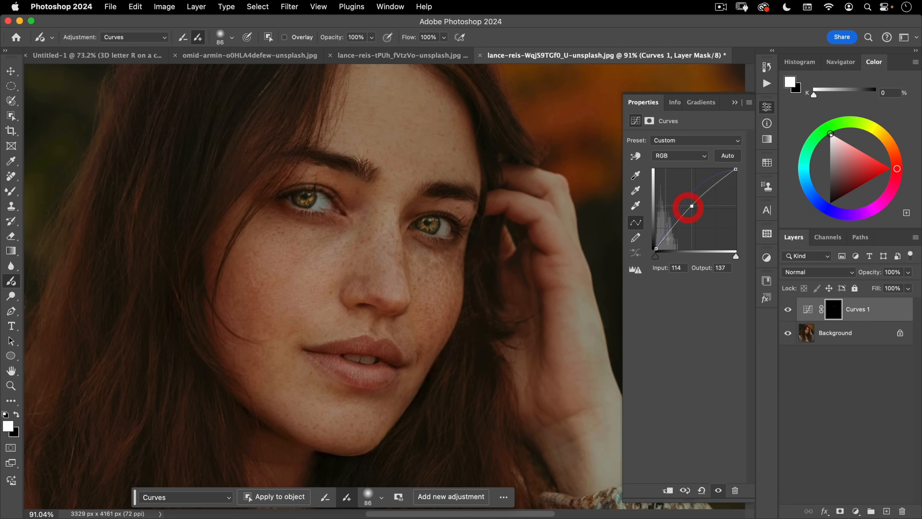
pyautogui.click(679, 159)
pyautogui.click(680, 153)
# Reset the Curves adjustment and reshape it with a raised midtone point and a shadow point at input 27, output 48.
pyautogui.click(702, 490)
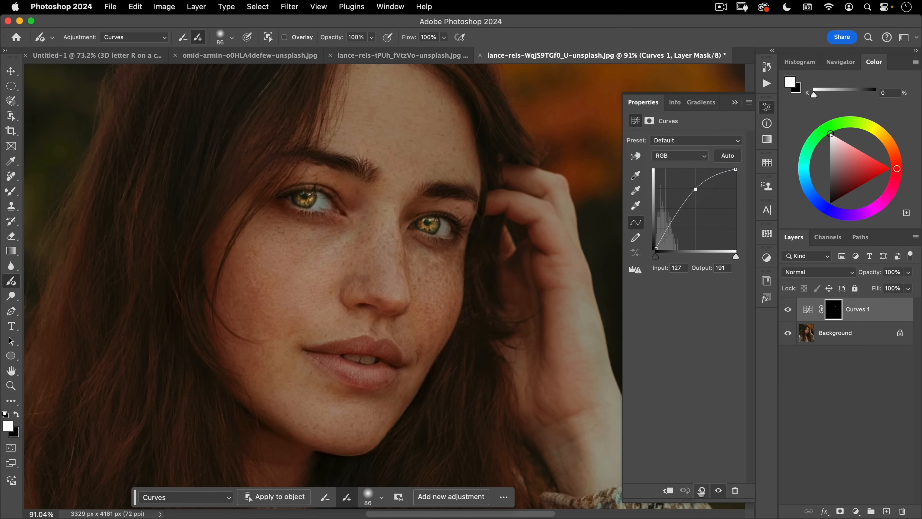
pyautogui.click(699, 491)
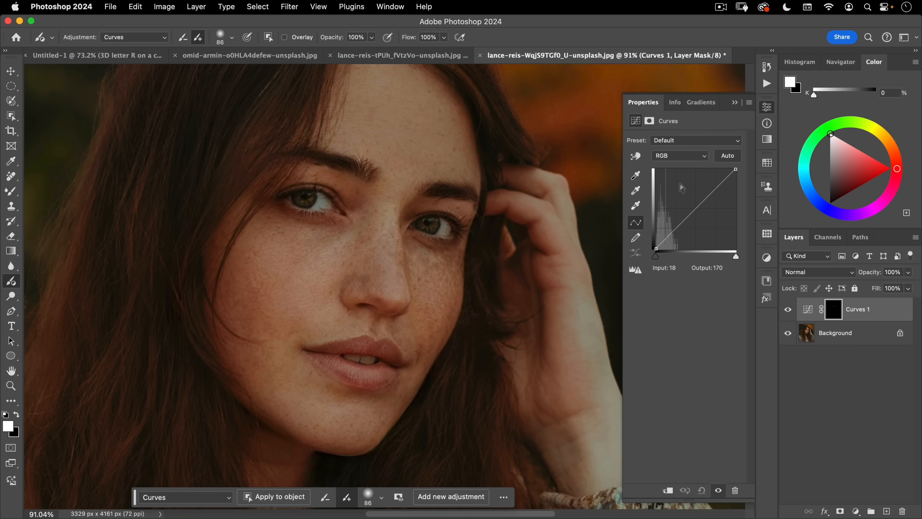
pyautogui.moveTo(689, 203); pyautogui.dragTo(686, 192)
pyautogui.moveTo(658, 244); pyautogui.dragTo(665, 235)
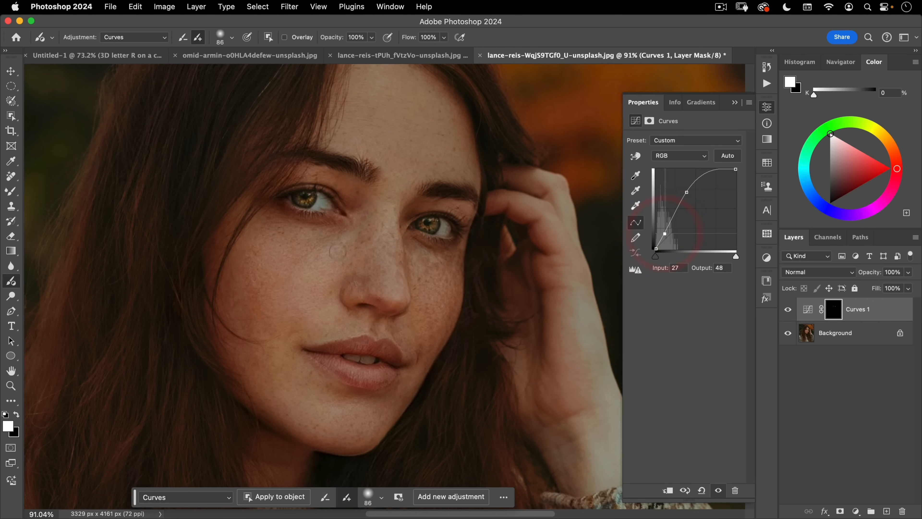
# Brush the Curves adjustment over the hair beside the woman's forehead with the 86 px Adjustment Brush.
pyautogui.press('super+minus')
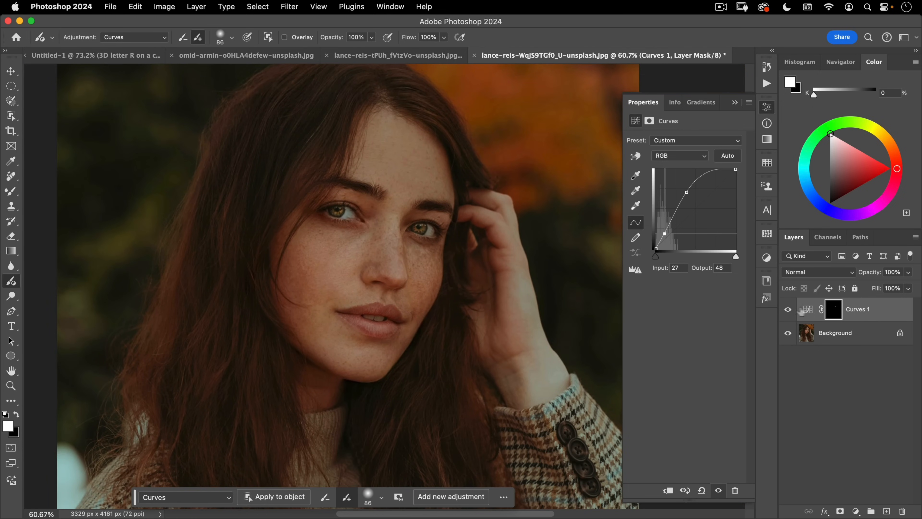
pyautogui.moveTo(340, 106)
pyautogui.mouseDown()
pyautogui.moveTo(299, 175)
pyautogui.moveTo(332, 109)
pyautogui.moveTo(332, 144)
pyautogui.moveTo(274, 239)
pyautogui.moveTo(301, 136)
pyautogui.moveTo(274, 260)
pyautogui.moveTo(257, 190)
pyautogui.mouseUp()
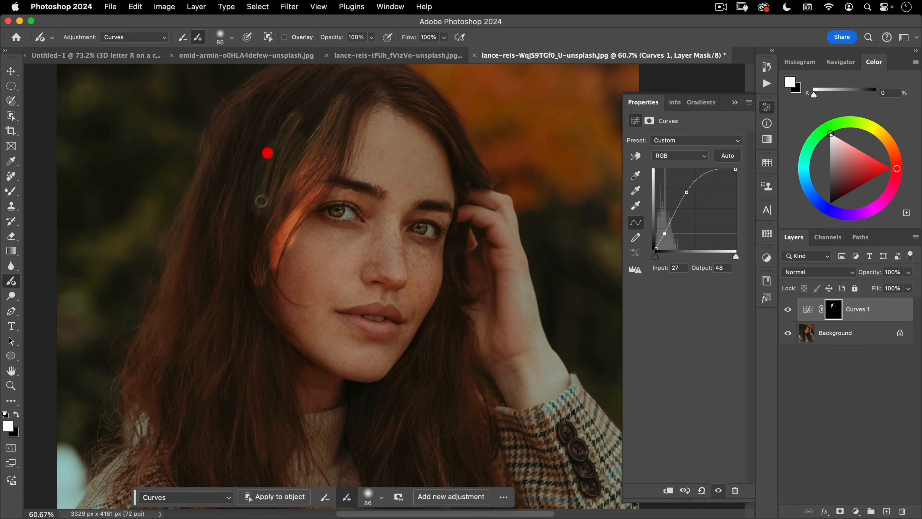
pyautogui.press('alt')
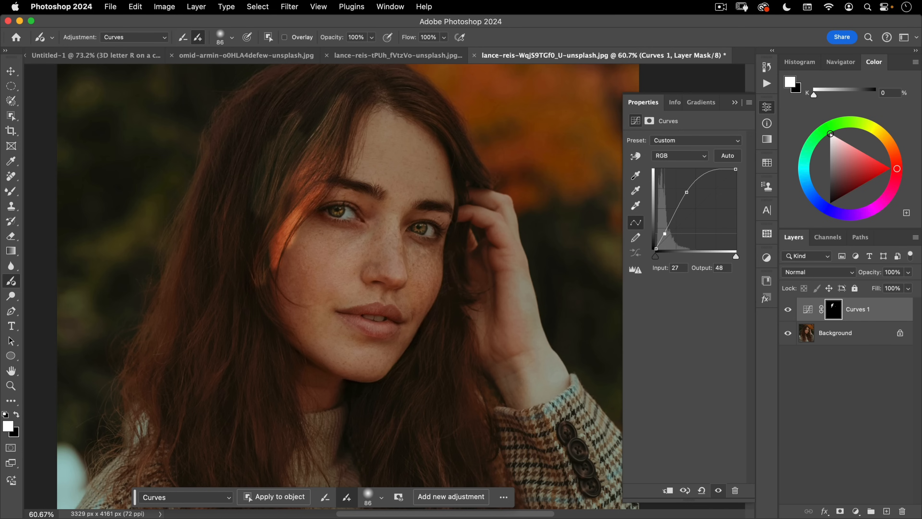
# Erase the Curves adjustment from the hair beside the forehead by painting black on its layer mask.
pyautogui.press('shift')
pyautogui.press('x')
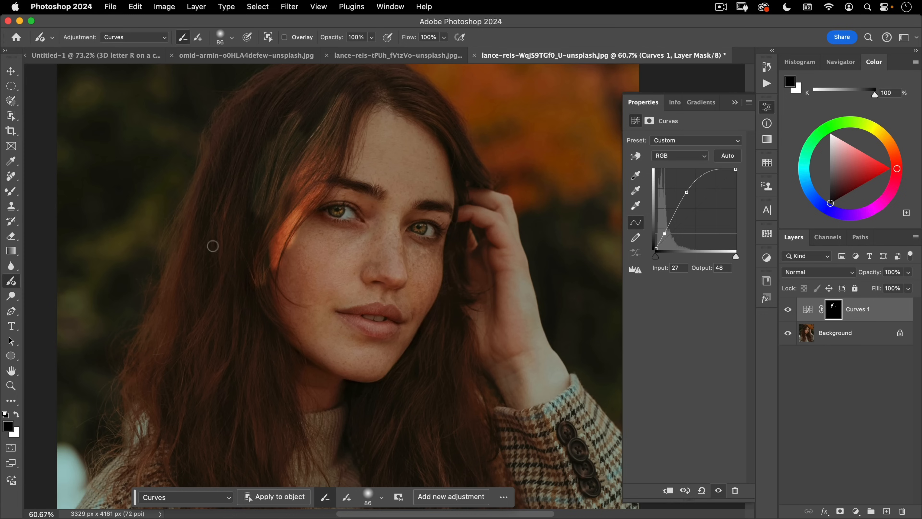
pyautogui.moveTo(250, 288)
pyautogui.mouseDown()
pyautogui.moveTo(295, 279)
pyautogui.moveTo(263, 184)
pyautogui.moveTo(289, 200)
pyautogui.moveTo(325, 148)
pyautogui.moveTo(253, 214)
pyautogui.moveTo(348, 95)
pyautogui.moveTo(217, 285)
pyautogui.mouseUp()
# Brush the Curves adjustment over the hair, forehead and raised hand at 319 px, and subtract it from part of the hand and the forehead.
pyautogui.press('x')
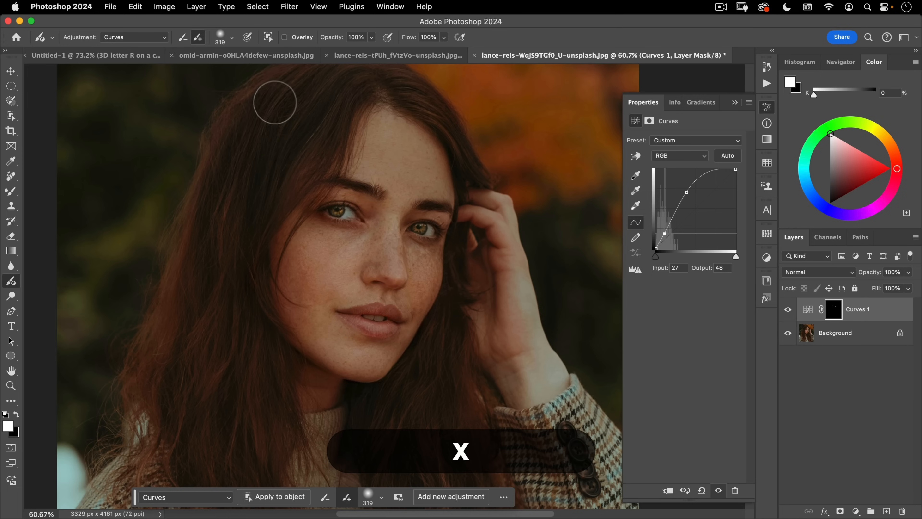
pyautogui.moveTo(274, 99)
pyautogui.mouseDown()
pyautogui.moveTo(224, 183)
pyautogui.moveTo(206, 303)
pyautogui.mouseUp()
pyautogui.moveTo(232, 261)
pyautogui.mouseDown()
pyautogui.moveTo(289, 144)
pyautogui.moveTo(276, 251)
pyautogui.moveTo(350, 93)
pyautogui.moveTo(326, 79)
pyautogui.moveTo(472, 131)
pyautogui.moveTo(393, 153)
pyautogui.moveTo(491, 203)
pyautogui.moveTo(557, 163)
pyautogui.moveTo(527, 255)
pyautogui.moveTo(480, 251)
pyautogui.mouseUp()
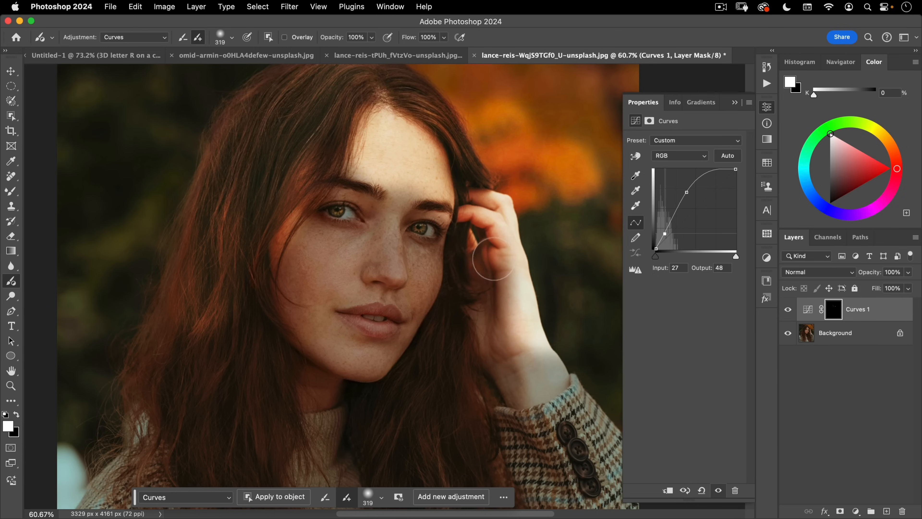
pyautogui.press('x')
pyautogui.moveTo(534, 316)
pyautogui.mouseDown()
pyautogui.moveTo(400, 153)
pyautogui.moveTo(385, 171)
pyautogui.moveTo(356, 156)
pyautogui.mouseUp()
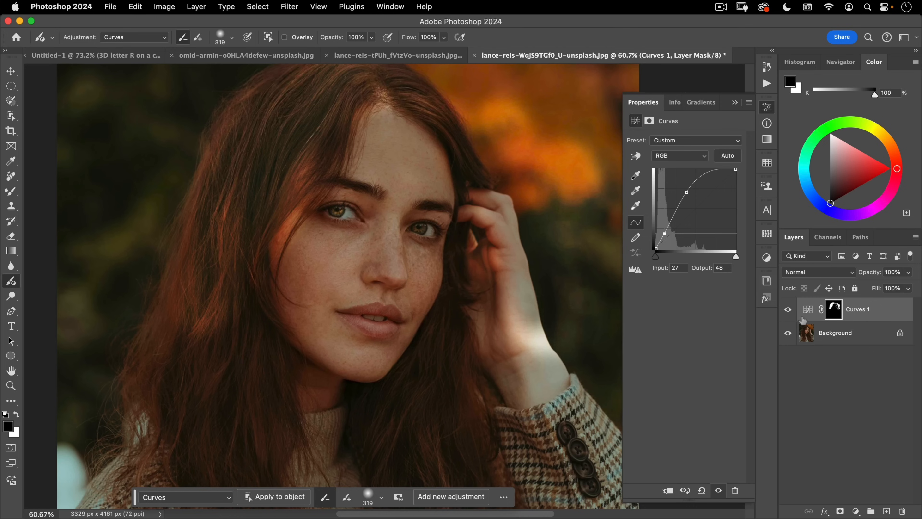
# Replace the painted Curves 1 layer with a new Curves adjustment layer and invert its mask to black.
pyautogui.moveTo(809, 313); pyautogui.dragTo(902, 511)
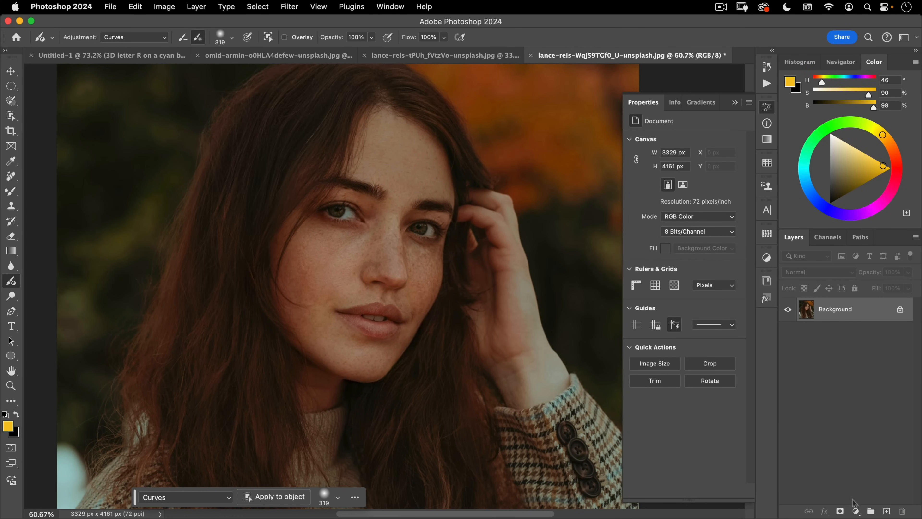
pyautogui.click(856, 511)
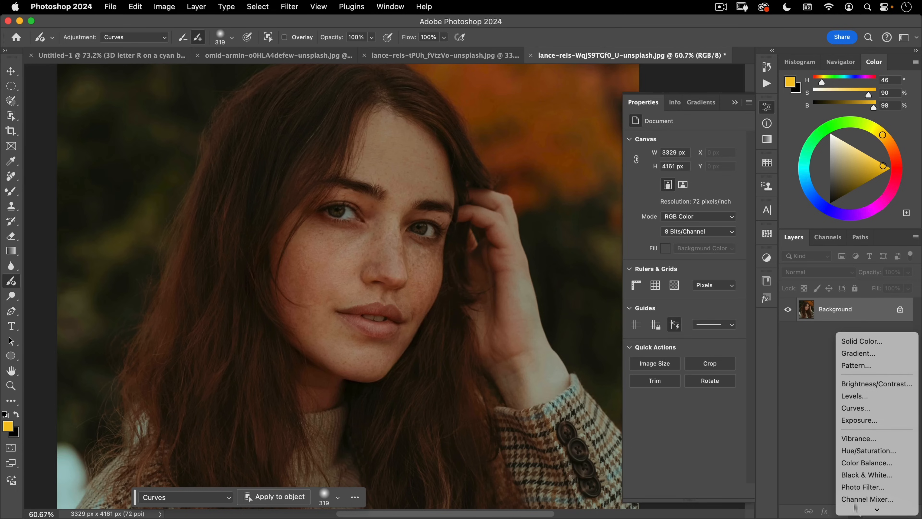
pyautogui.keyDown('alt'); pyautogui.click(861, 409); pyautogui.keyUp('alt')
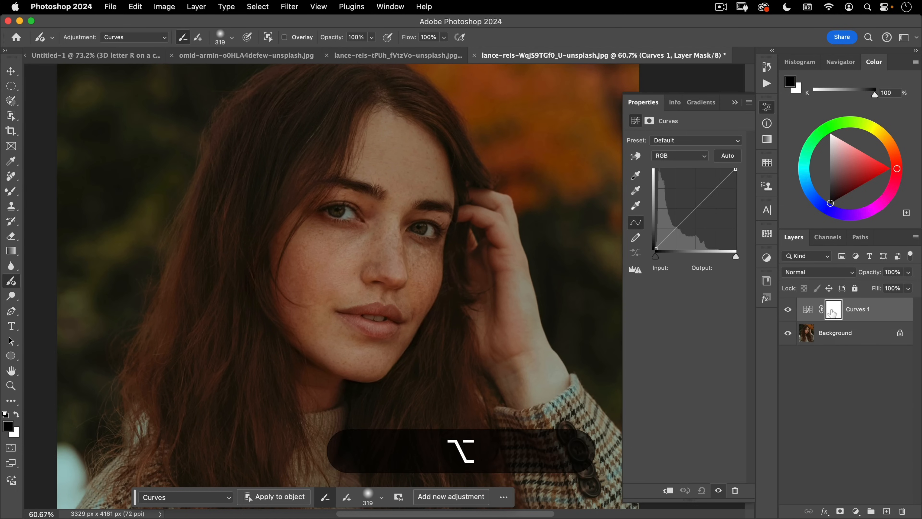
pyautogui.press('super+z')
pyautogui.click(856, 511)
pyautogui.click(865, 409)
pyautogui.click(831, 311)
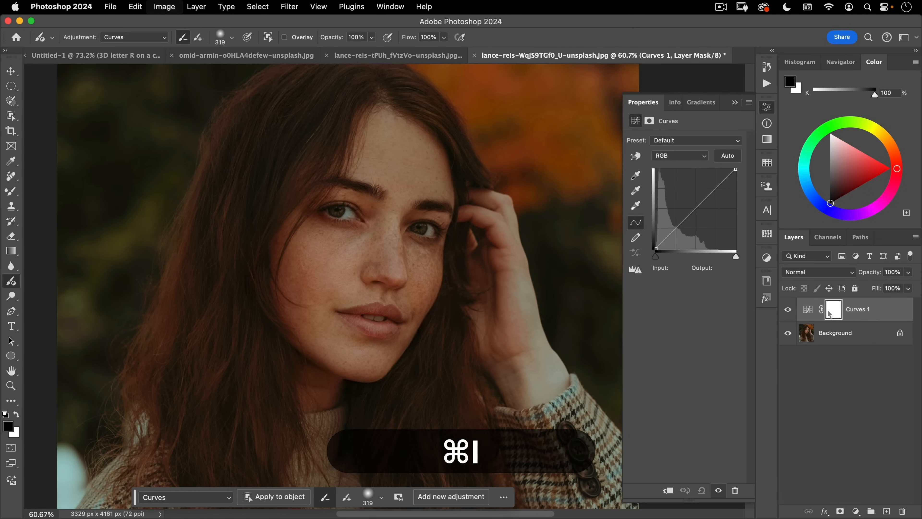
pyautogui.press('super+i')
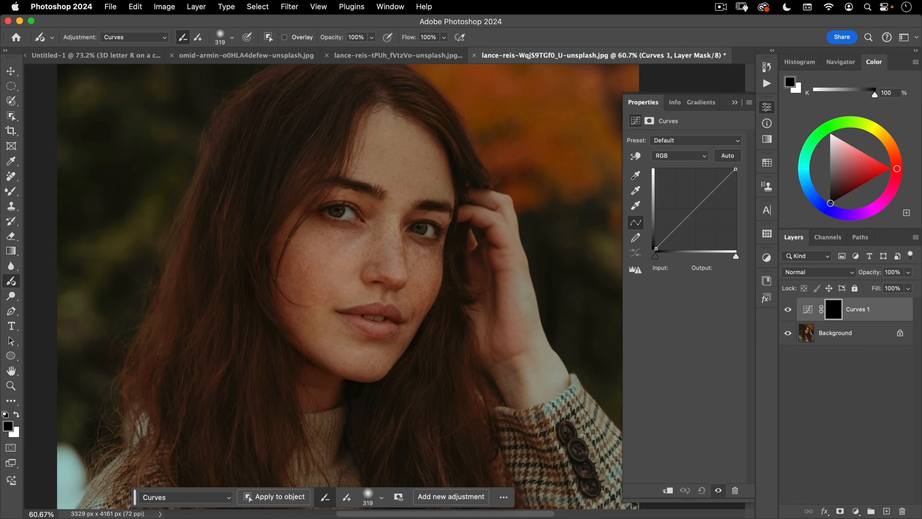
# Paint both of the woman's irises white on the Curves mask with the regular Brush at 57 px.
pyautogui.press('x')
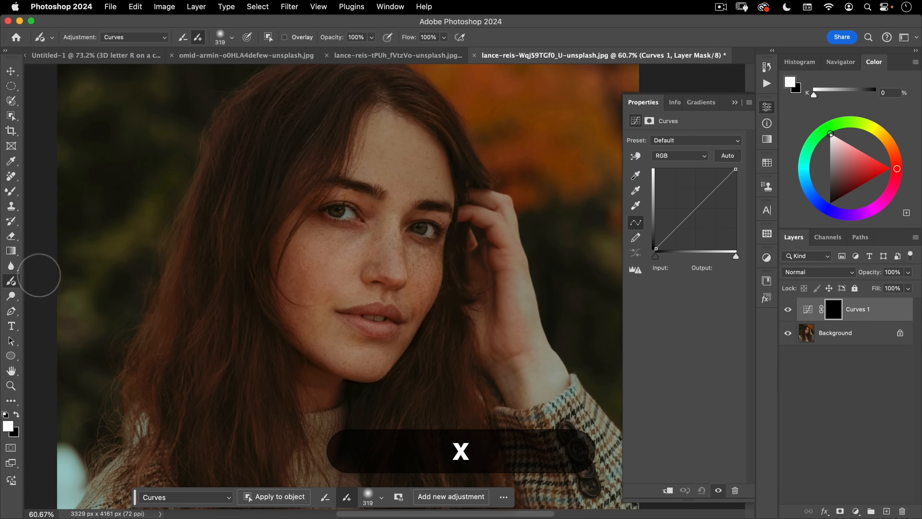
pyautogui.press('b')
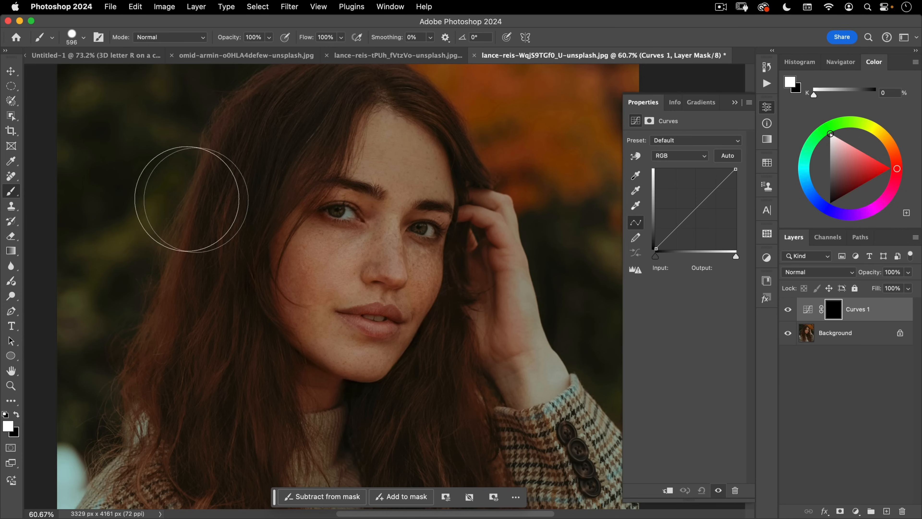
pyautogui.hotkey('ctrl', 'alt')
pyautogui.moveTo(321, 274)
pyautogui.mouseDown()
pyautogui.moveTo(290, 279)
pyautogui.moveTo(316, 281)
pyautogui.moveTo(310, 172)
pyautogui.moveTo(318, 178)
pyautogui.mouseUp()
pyautogui.moveTo(333, 214)
pyautogui.mouseDown()
pyautogui.moveTo(307, 213)
pyautogui.moveTo(330, 216)
pyautogui.mouseUp()
pyautogui.hotkey('ctrl', 'alt', 'space')
pyautogui.keyDown('ctrl'); pyautogui.click(335, 208); pyautogui.keyUp('ctrl')
pyautogui.press('space')
pyautogui.moveTo(454, 283); pyautogui.dragTo(364, 262)
pyautogui.moveTo(500, 244); pyautogui.dragTo(503, 254)
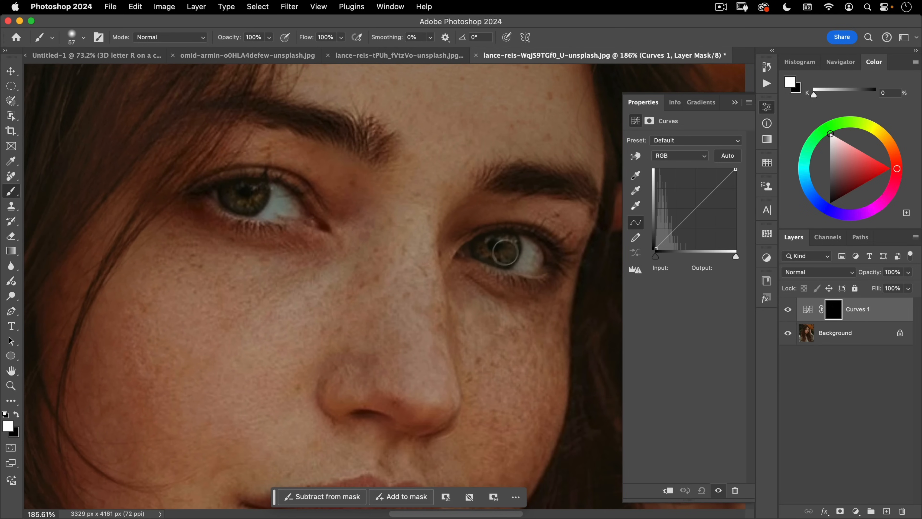
# Brighten the masked irises by bending the curve upward with two points, the upper one at input 130, output 190.
pyautogui.moveTo(682, 223); pyautogui.dragTo(679, 198)
pyautogui.press('space')
pyautogui.moveTo(439, 229); pyautogui.dragTo(381, 266)
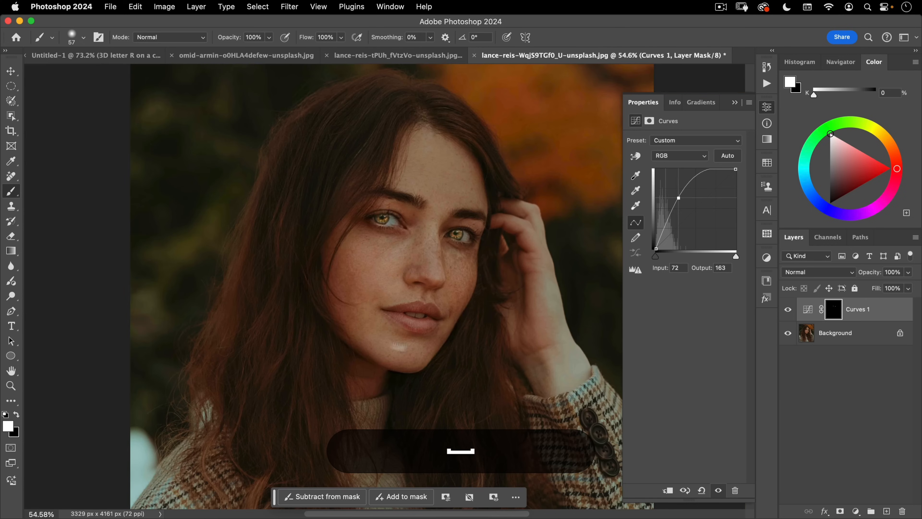
pyautogui.moveTo(688, 198)
pyautogui.mouseDown()
pyautogui.moveTo(692, 208)
pyautogui.moveTo(691, 185)
pyautogui.moveTo(680, 208)
pyautogui.moveTo(695, 191)
pyautogui.mouseUp()
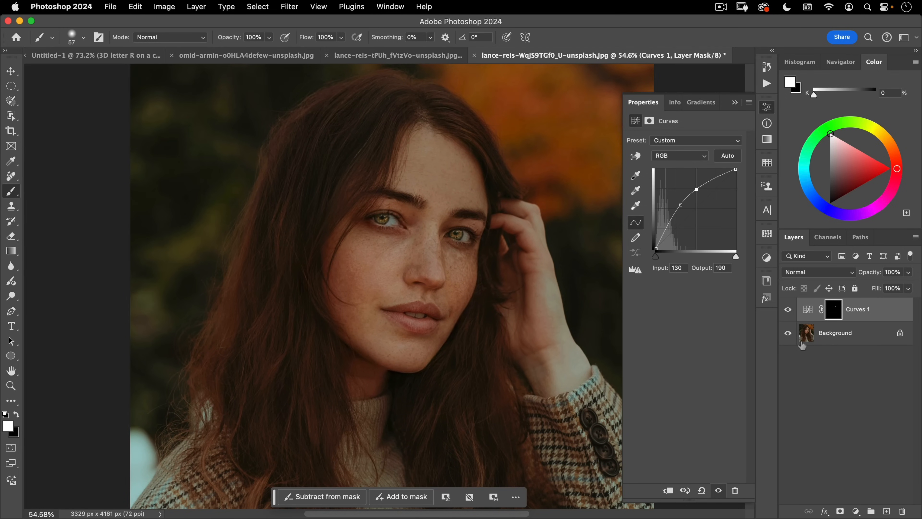
pyautogui.click(766, 111)
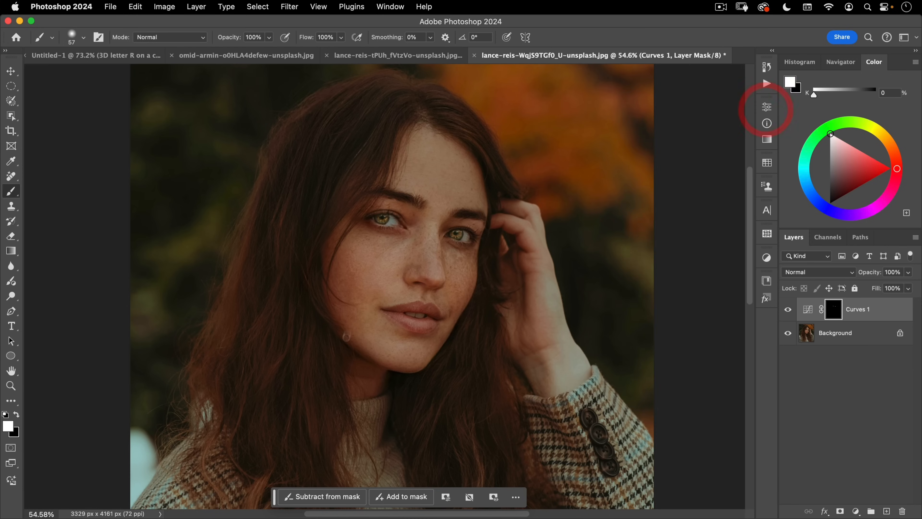
# Add a Solid Color fill layer in very dark brown above the Curves layer.
pyautogui.press('v')
pyautogui.press('space')
pyautogui.moveTo(396, 269); pyautogui.dragTo(372, 318)
pyautogui.moveTo(432, 297); pyautogui.dragTo(436, 321)
pyautogui.click(862, 511)
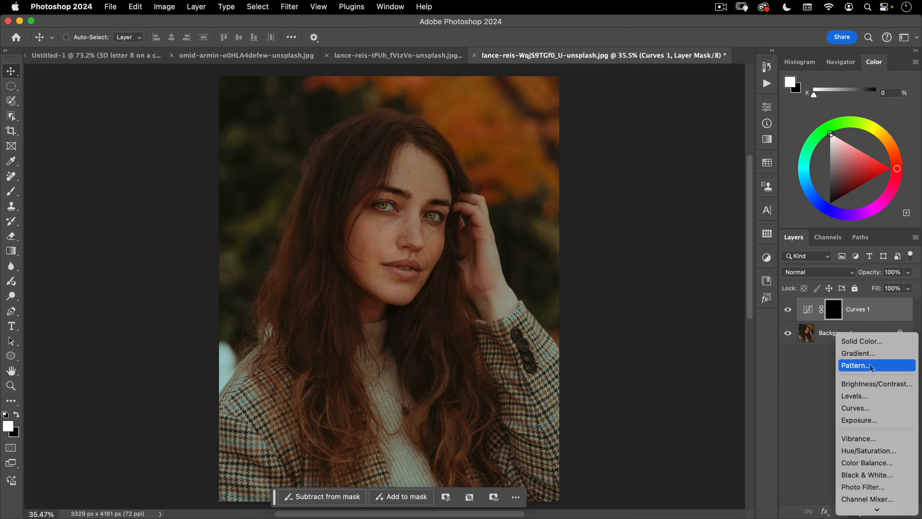
pyautogui.click(871, 343)
pyautogui.moveTo(563, 235)
pyautogui.mouseDown()
pyautogui.moveTo(561, 259)
pyautogui.moveTo(549, 242)
pyautogui.moveTo(555, 226)
pyautogui.moveTo(559, 252)
pyautogui.mouseUp()
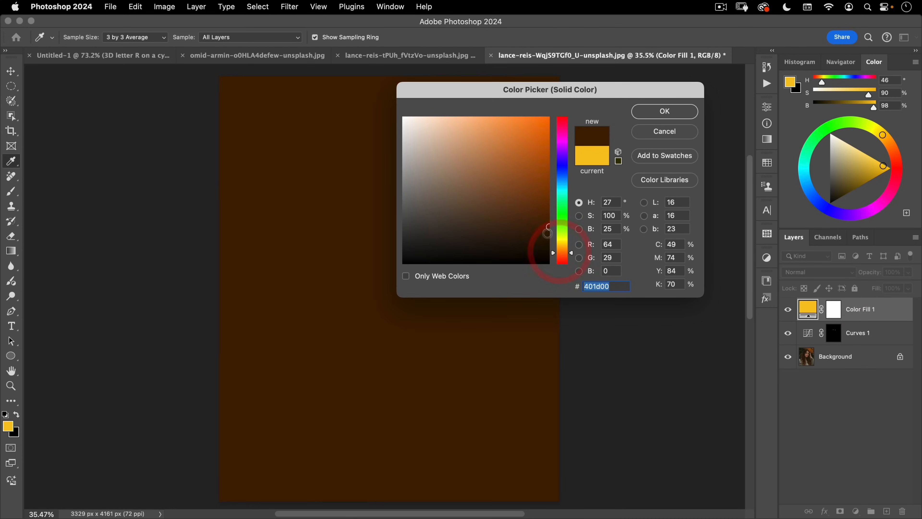
pyautogui.click(551, 233)
pyautogui.click(670, 112)
# Lower the dark brown fill layer's opacity to 83%.
pyautogui.moveTo(871, 278); pyautogui.dragTo(861, 275)
pyautogui.press('space')
pyautogui.moveTo(467, 260); pyautogui.dragTo(485, 258)
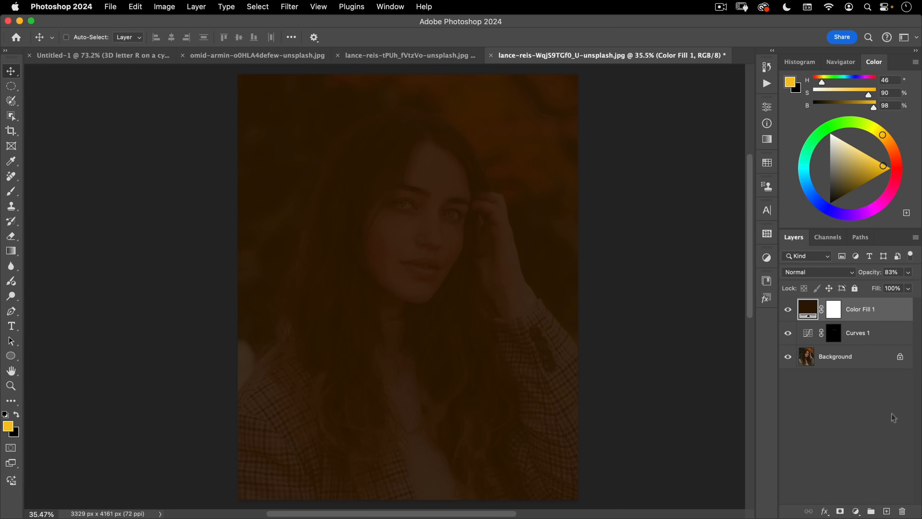
# Add white Montserrat text at 141 pt with the lines "Things to do this fall", "Vacation", "Buy pumpkins" and "Dress up for Halloween".
pyautogui.click(11, 326)
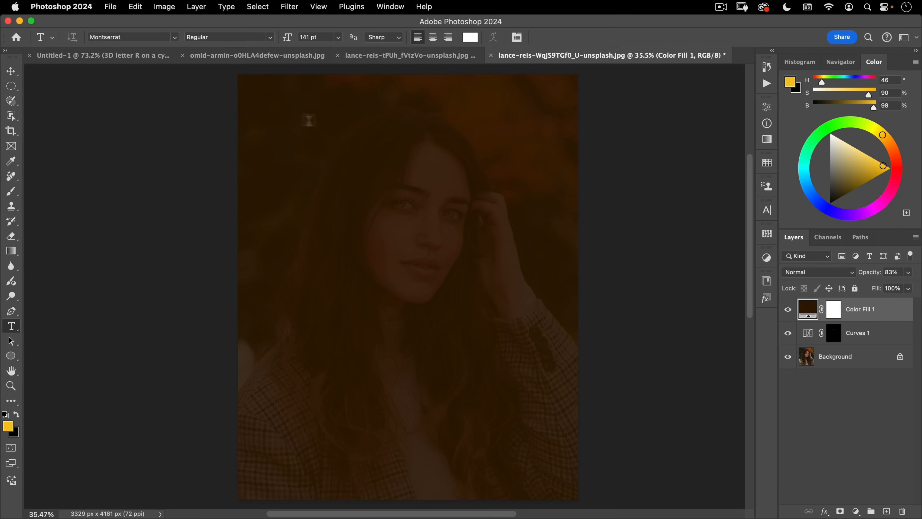
pyautogui.click(284, 118)
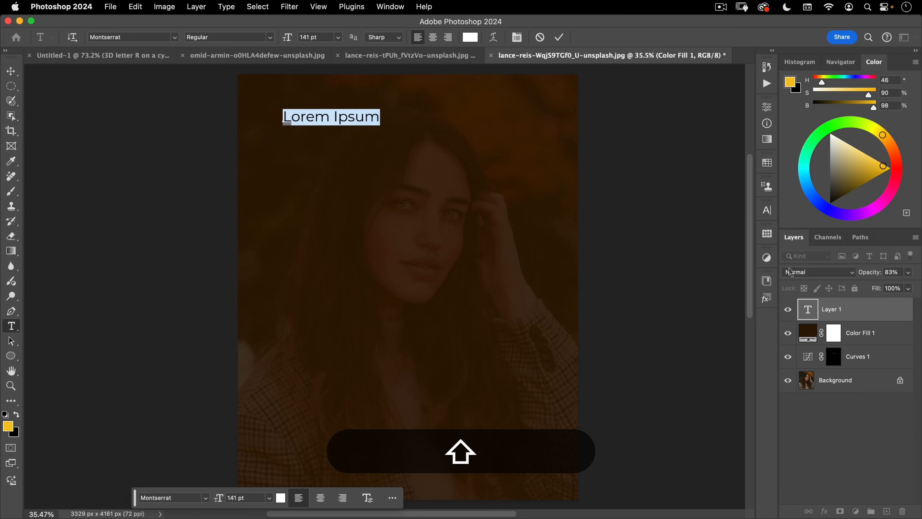
pyautogui.write('Things to do this fall')
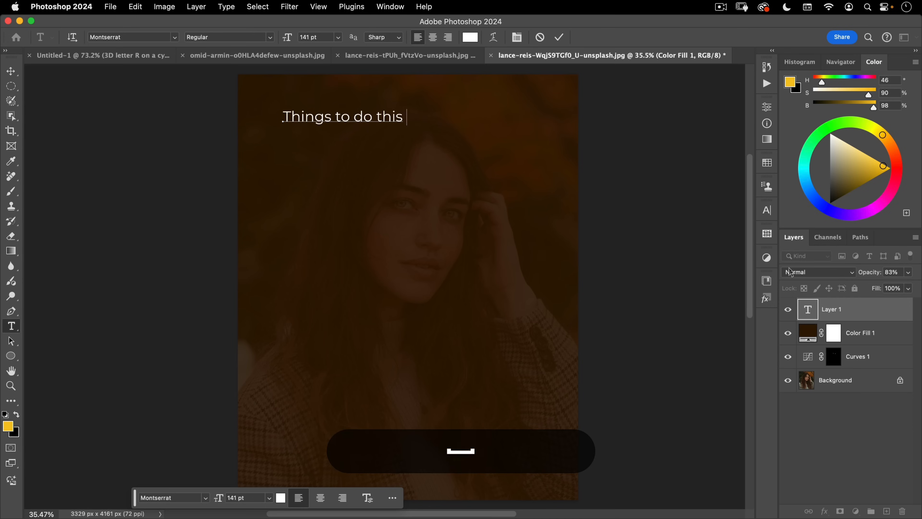
pyautogui.press('Return')
pyautogui.write('Vacation')
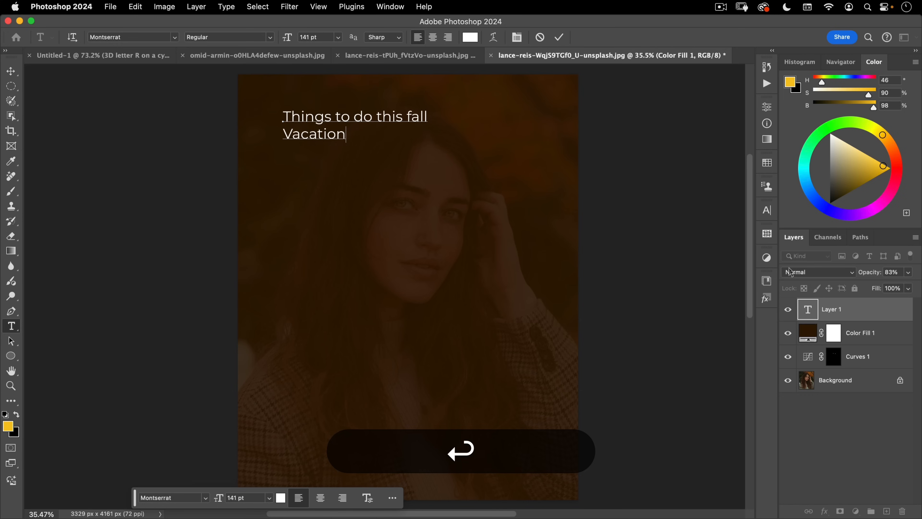
pyautogui.press('Return')
pyautogui.write('Buy pumpkins')
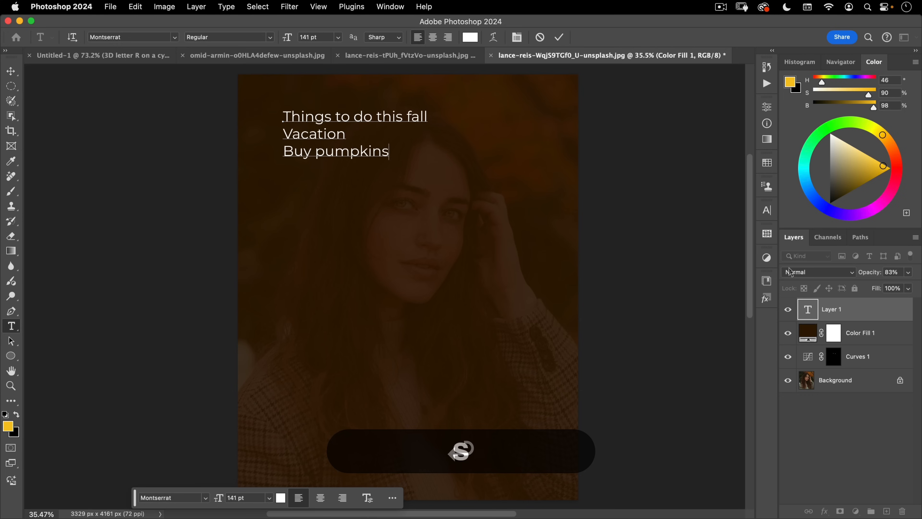
pyautogui.press('Return')
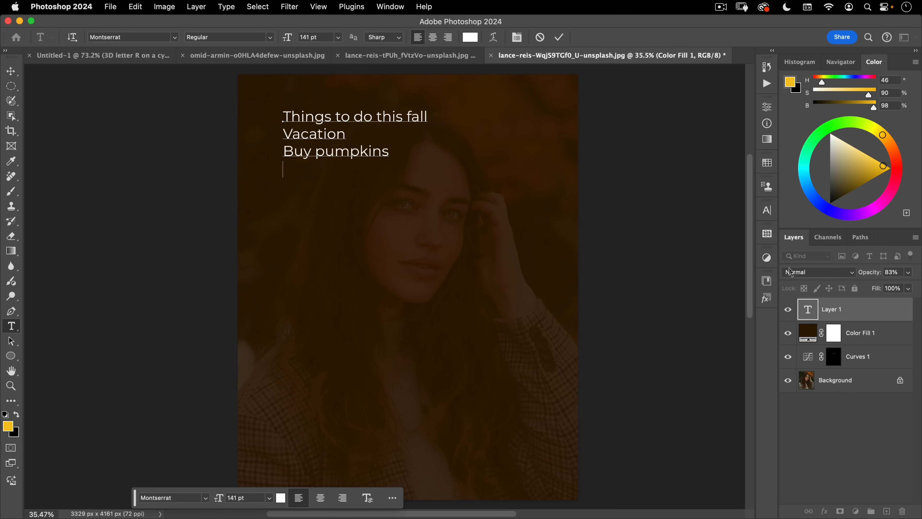
pyautogui.write('D')
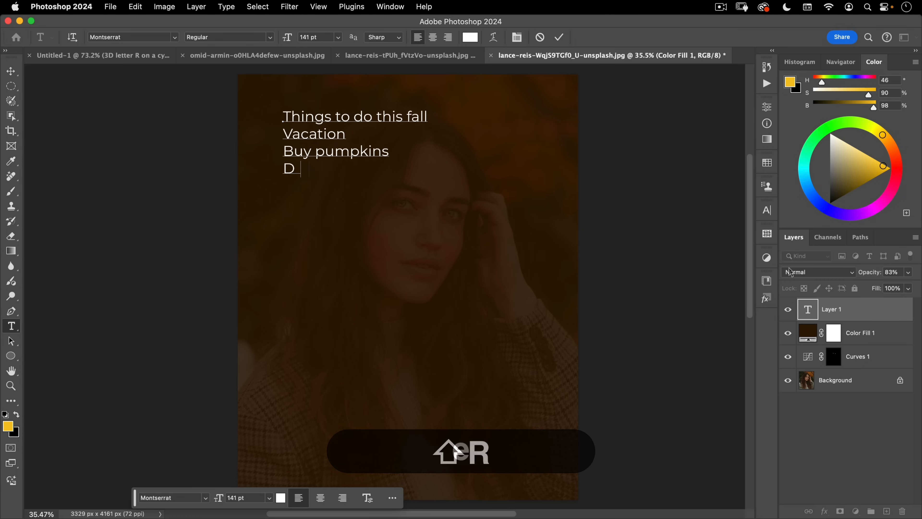
pyautogui.write('ress up for H')
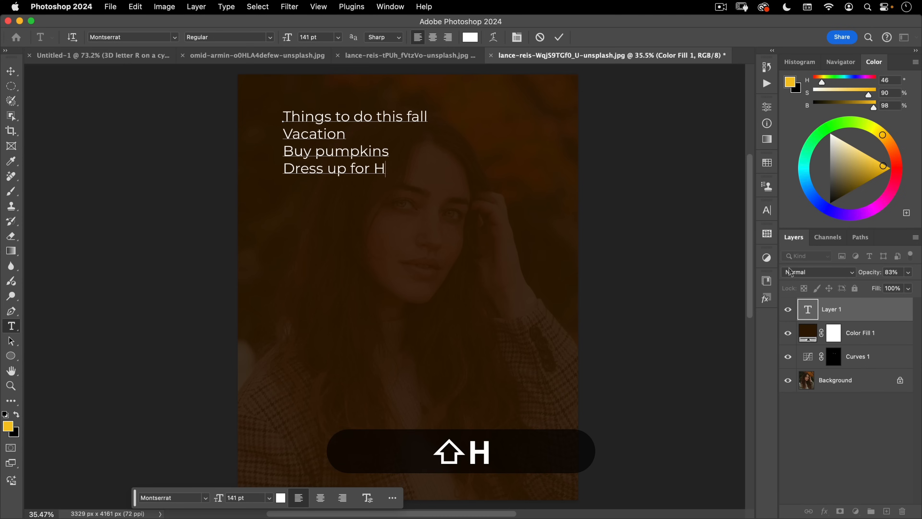
pyautogui.write('alloween')
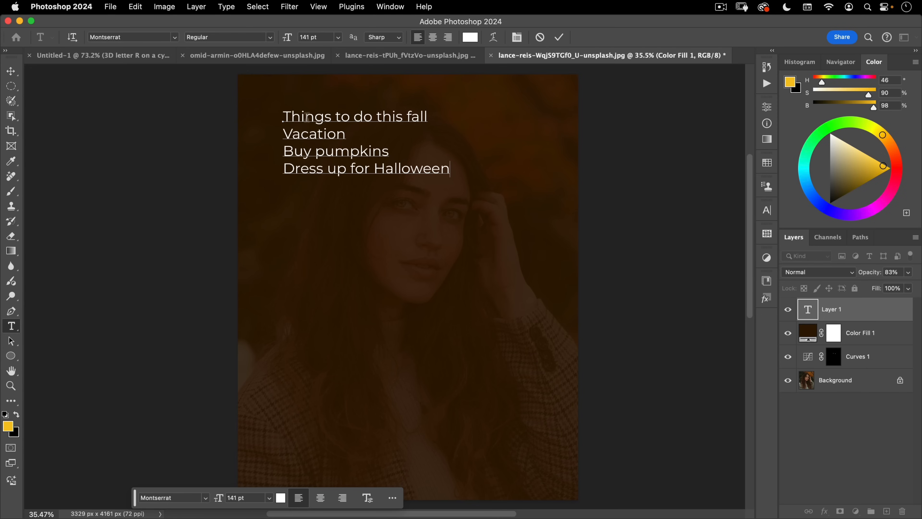
# Format the three lines below the heading as a bulleted list and convert it to a numbered list.
pyautogui.click(517, 36)
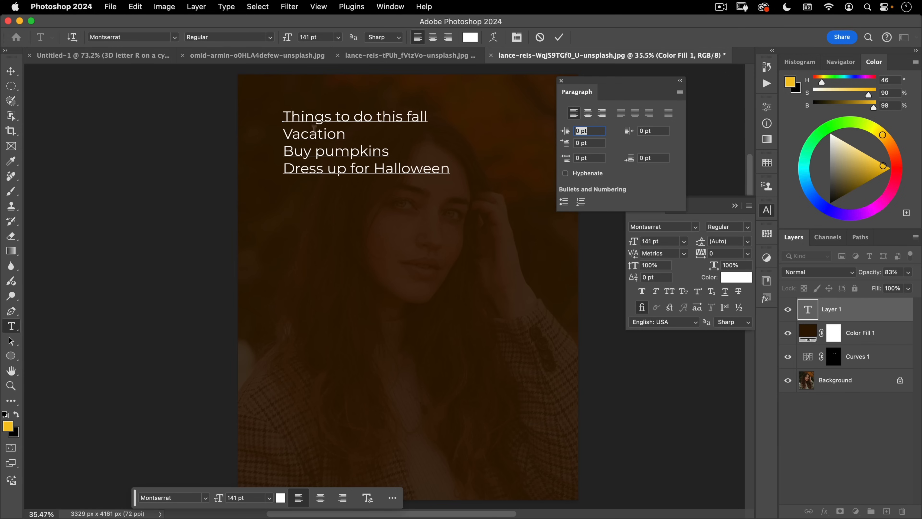
pyautogui.moveTo(283, 135); pyautogui.dragTo(352, 172)
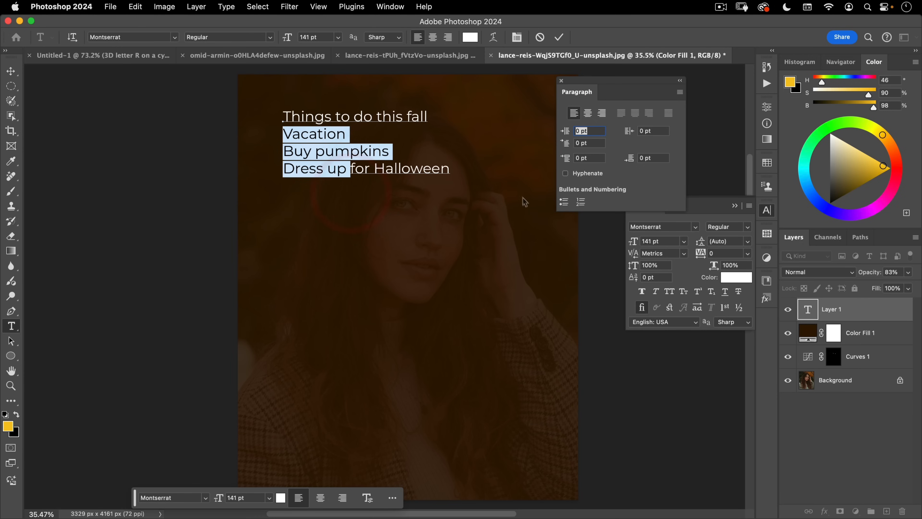
pyautogui.click(564, 202)
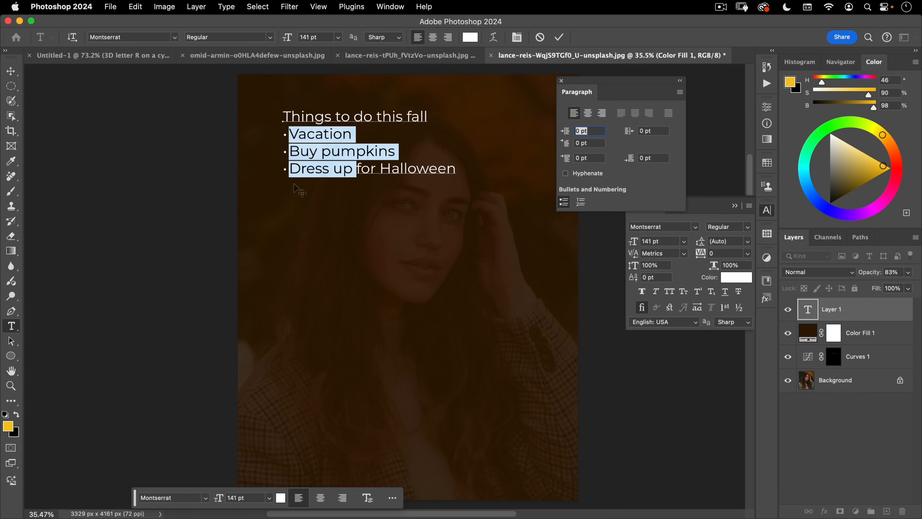
pyautogui.click(581, 203)
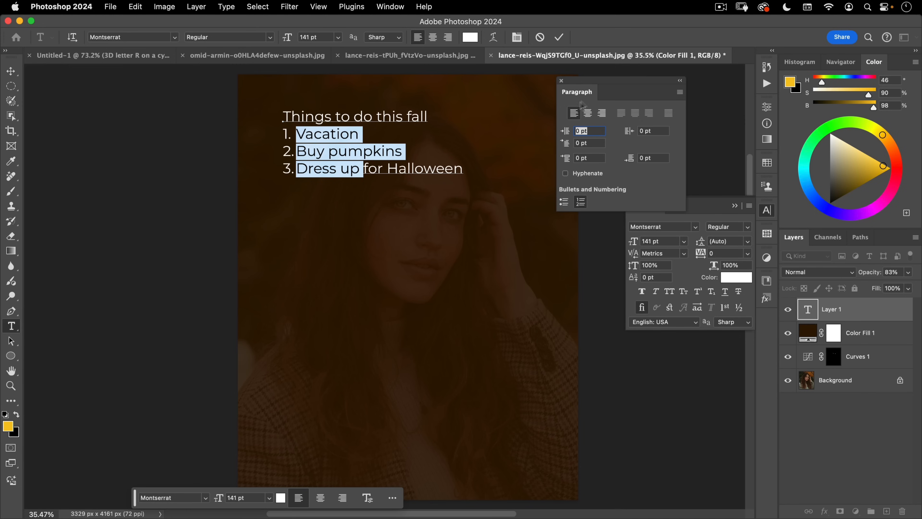
# Switch the three list lines back and forth between bullets and numbers, ending on numbers.
pyautogui.click(565, 204)
pyautogui.click(580, 203)
pyautogui.click(564, 202)
pyautogui.click(579, 204)
pyautogui.click(564, 203)
pyautogui.click(581, 202)
# Try the dash, hollow circle and square bullet styles on the three list lines.
pyautogui.click(772, 106)
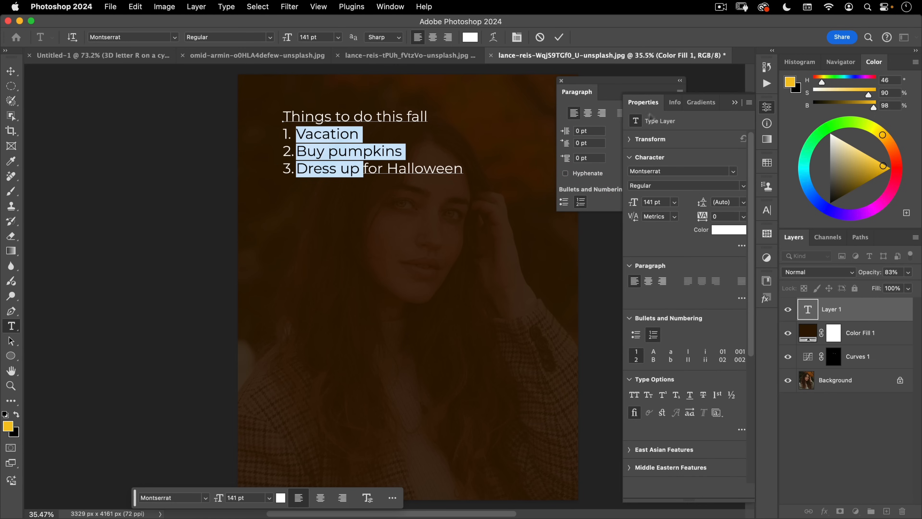
pyautogui.click(635, 334)
pyautogui.click(654, 355)
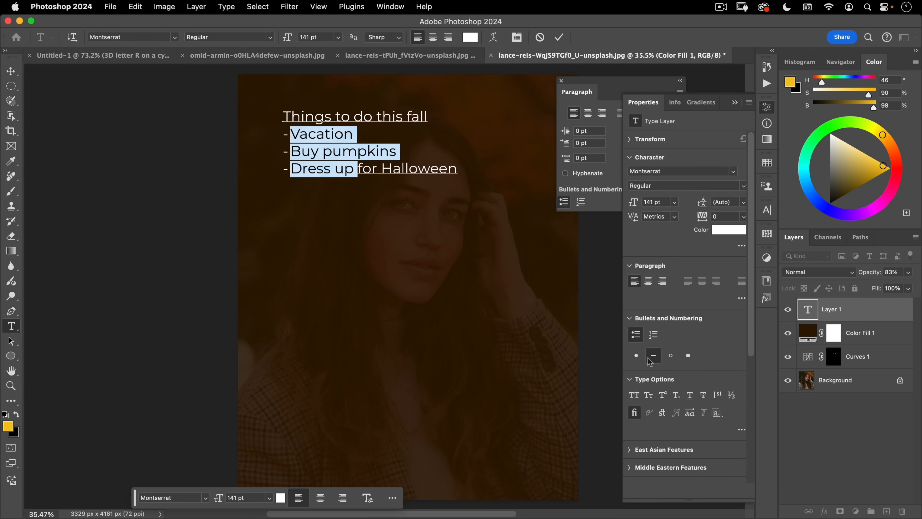
pyautogui.click(672, 359)
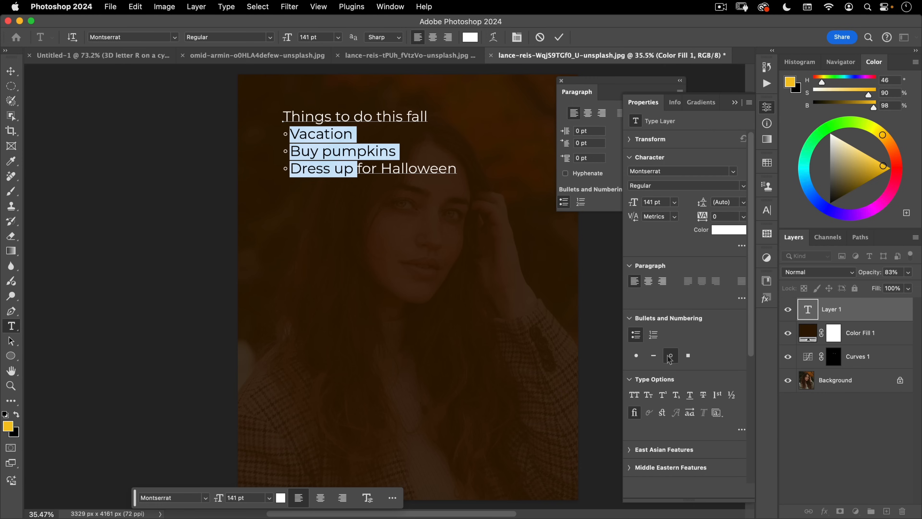
pyautogui.click(689, 357)
# Change the list to numbering with capital letters A, B, C.
pyautogui.click(654, 334)
pyautogui.click(654, 360)
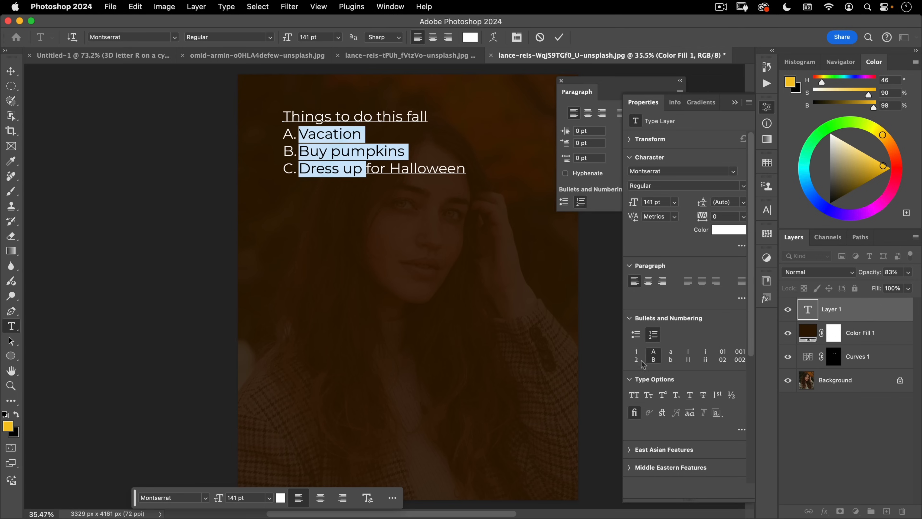
# Try lowercase letters, Roman numerals and two-digit numbering on the three list lines, ending on the 001, 002 style.
pyautogui.click(671, 356)
pyautogui.click(689, 358)
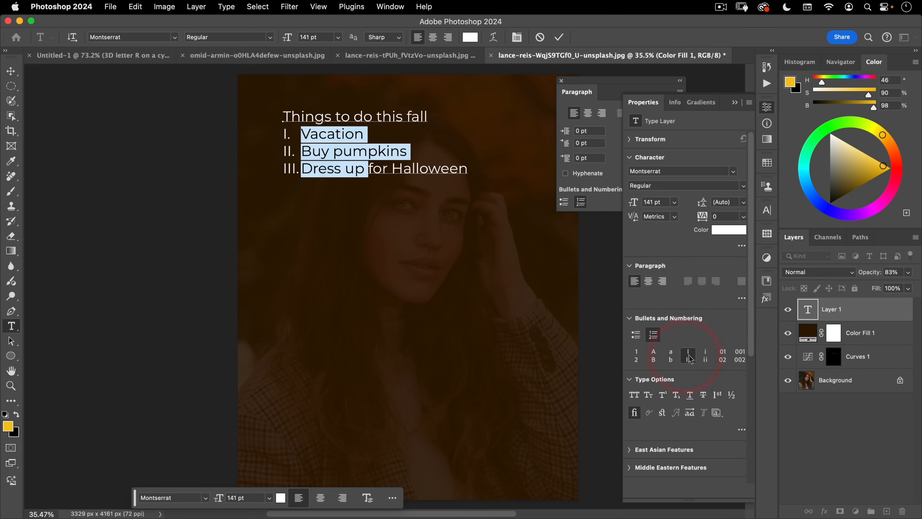
pyautogui.click(706, 357)
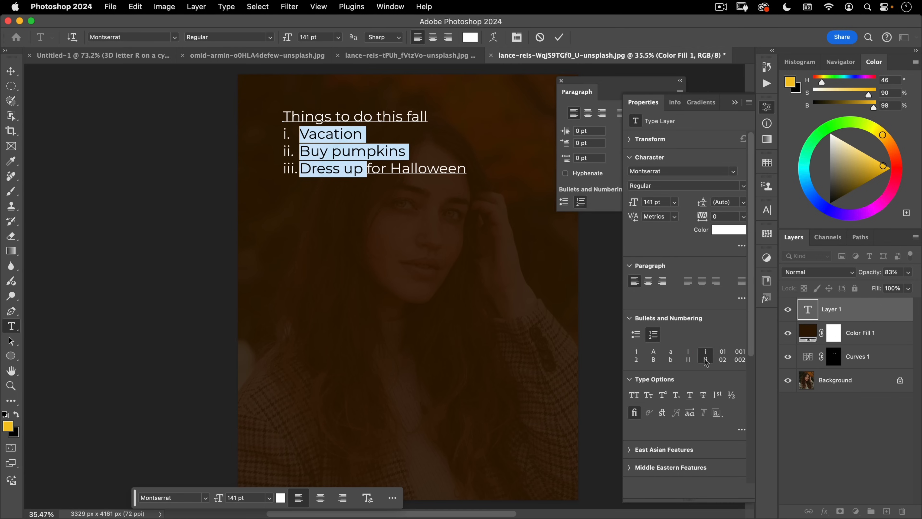
pyautogui.click(723, 358)
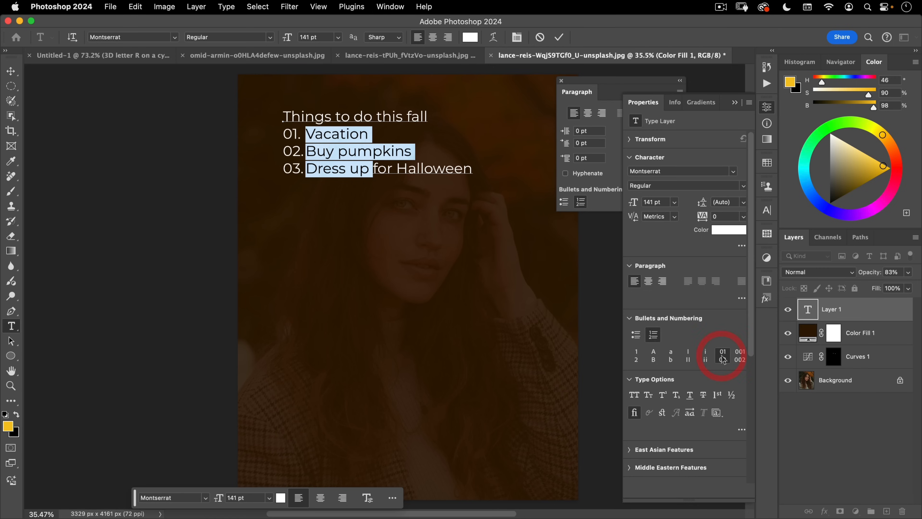
pyautogui.click(739, 358)
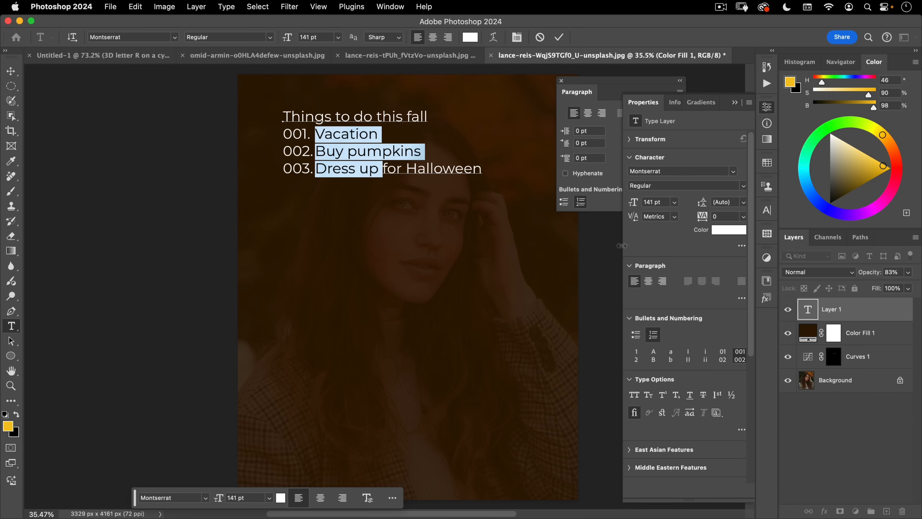
# Add an unnumbered line reading "adf;lkajsdf;kjasdf" beneath Vacation within the same list item.
pyautogui.click(578, 95)
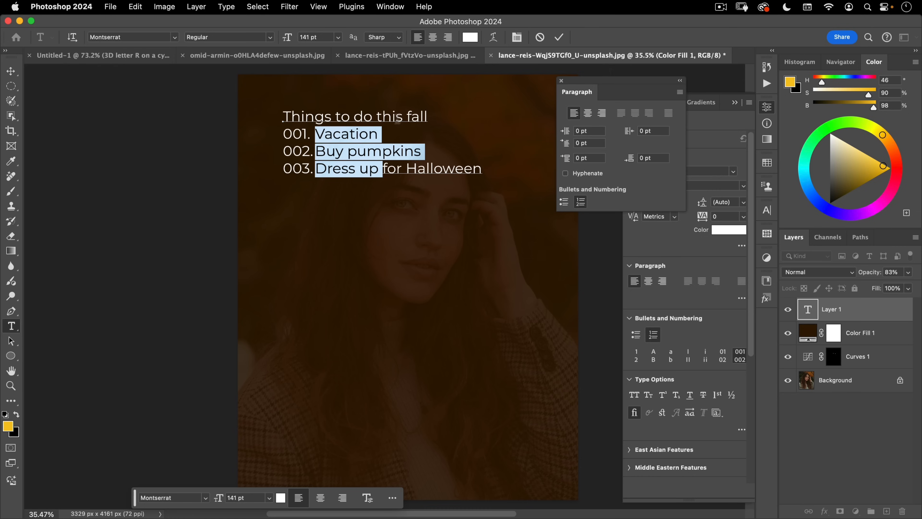
pyautogui.click(380, 134)
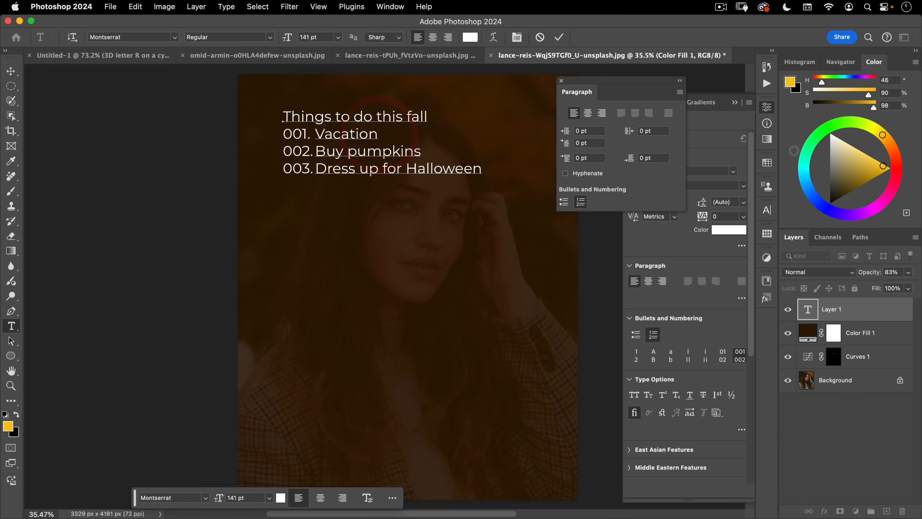
pyautogui.hotkey('shift', 'Return')
pyautogui.write('adf;lkajsdf;kjasdf')
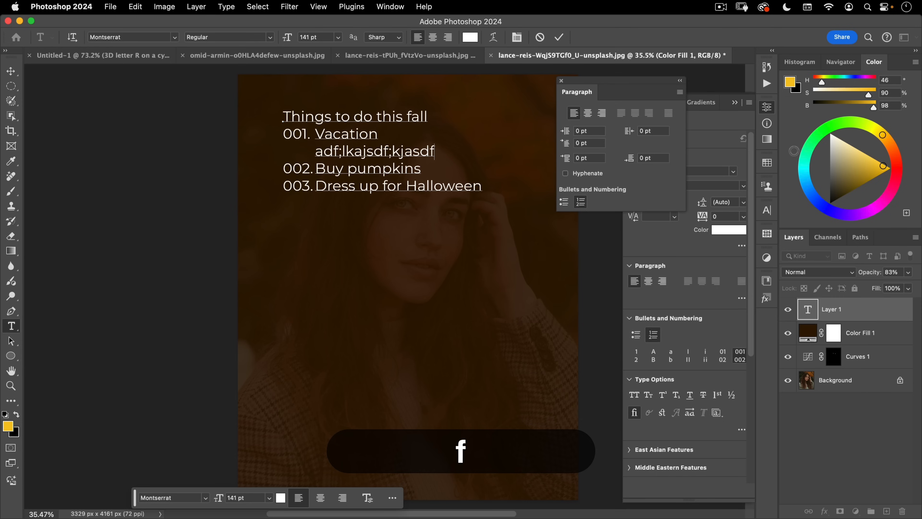
# Give the first two list items a first-line indent of -10.5 pt and 0.5 pt space before, and check their alignment.
pyautogui.moveTo(315, 134); pyautogui.dragTo(392, 169)
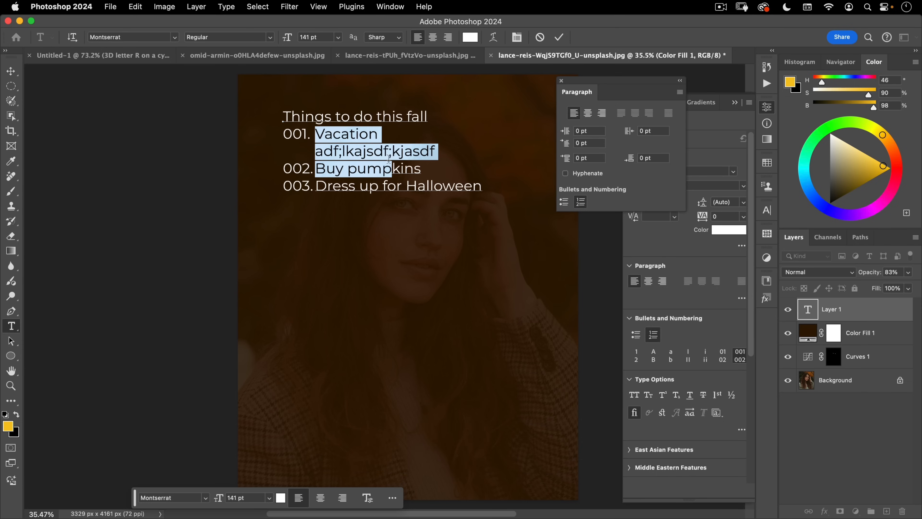
pyautogui.click(568, 159)
pyautogui.moveTo(567, 144)
pyautogui.mouseDown()
pyautogui.moveTo(462, 151)
pyautogui.moveTo(557, 151)
pyautogui.mouseUp()
pyautogui.moveTo(315, 153); pyautogui.dragTo(317, 186)
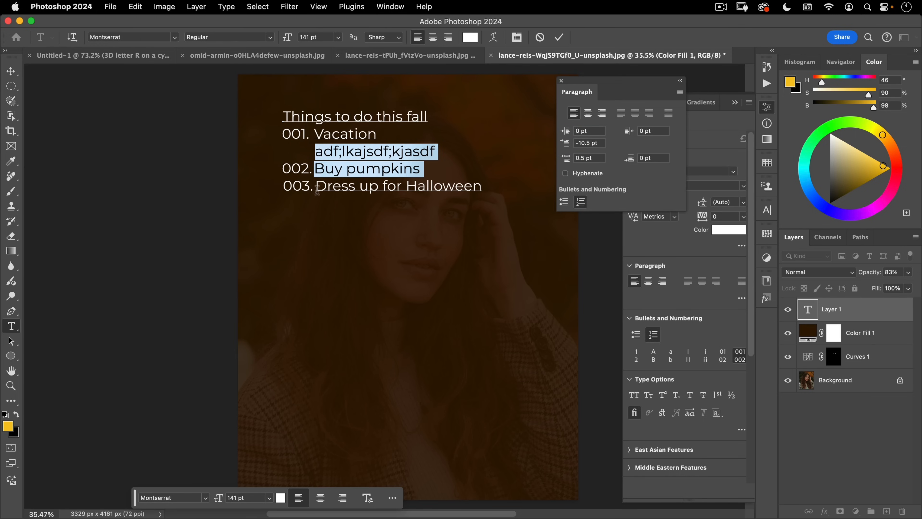
pyautogui.doubleClick(317, 136)
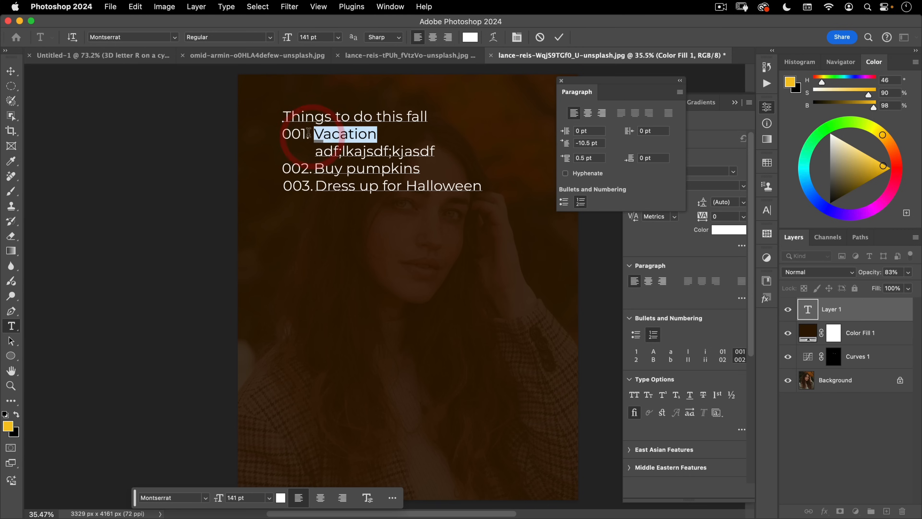
pyautogui.tripleClick(316, 134)
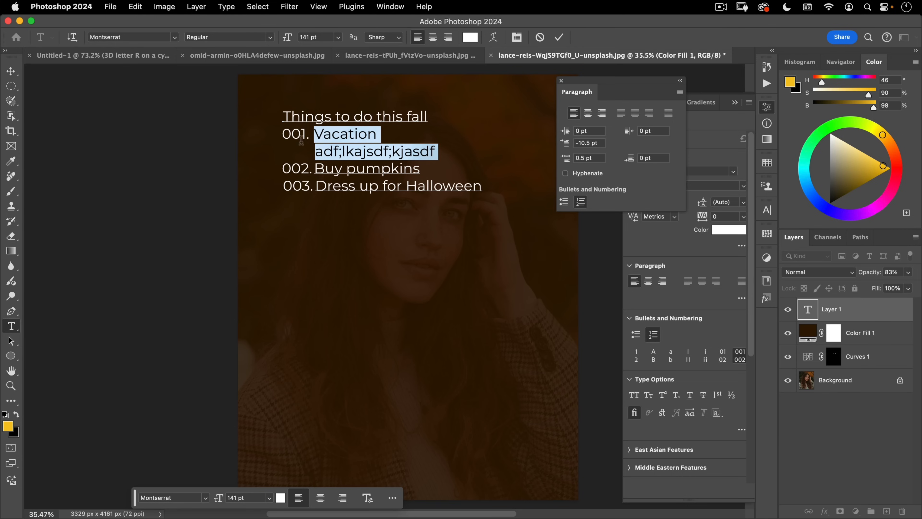
pyautogui.click(317, 168)
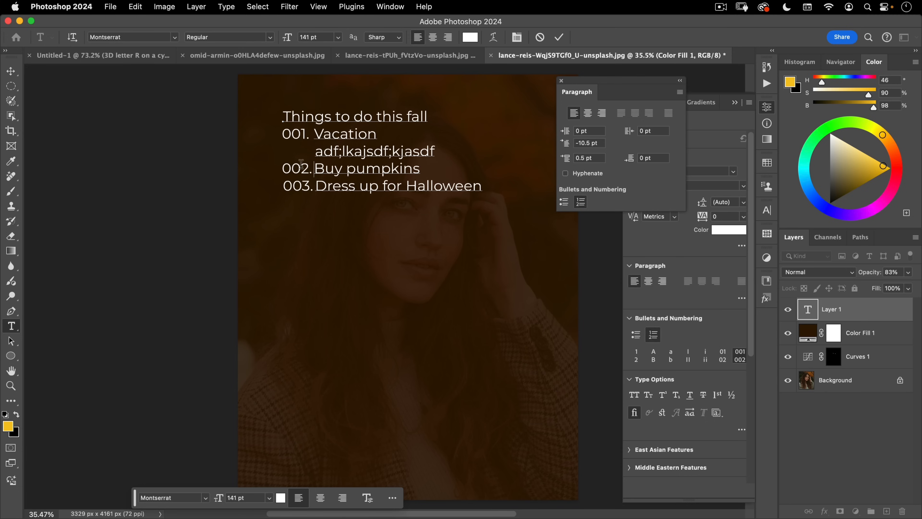
# Make the Buy pumpkins line a bullet, and switch the whole list between bullets and numbers, ending on numbers.
pyautogui.click(301, 164)
pyautogui.click(564, 202)
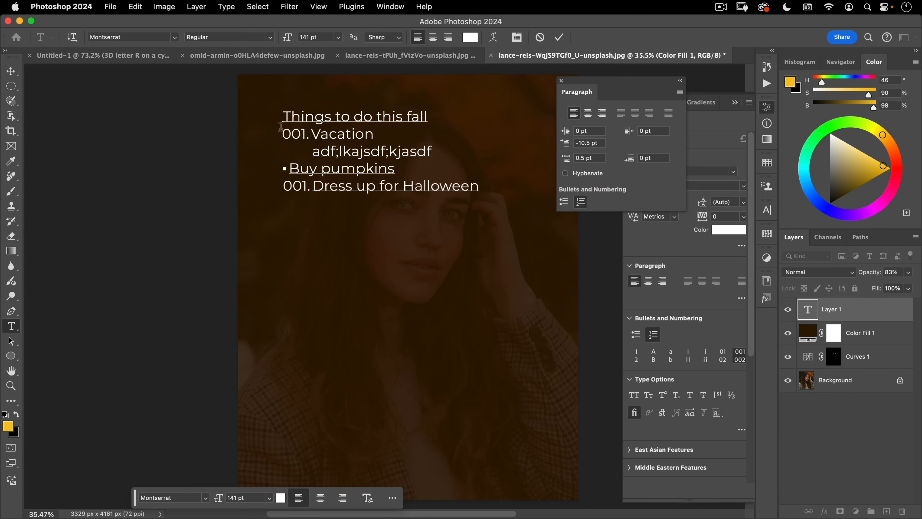
pyautogui.moveTo(281, 126); pyautogui.dragTo(366, 189)
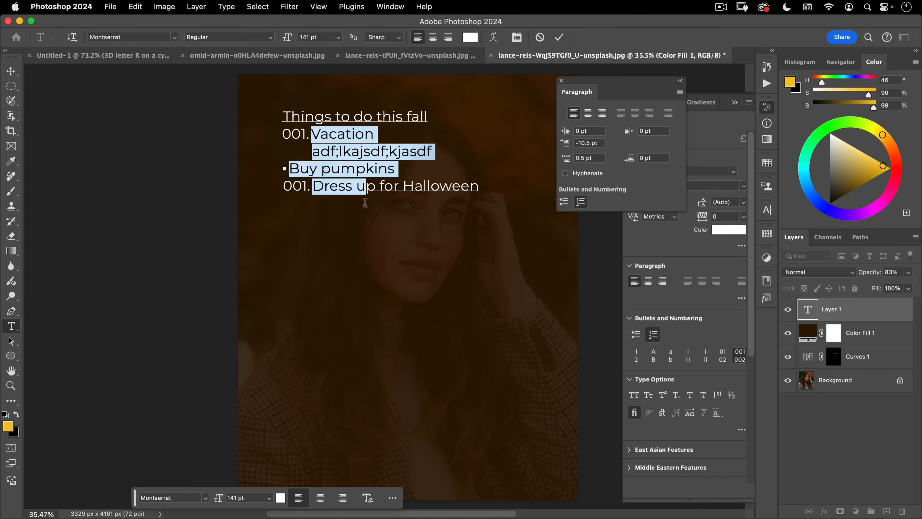
pyautogui.click(565, 202)
pyautogui.click(581, 202)
pyautogui.click(564, 202)
pyautogui.click(581, 202)
pyautogui.click(564, 202)
pyautogui.click(581, 202)
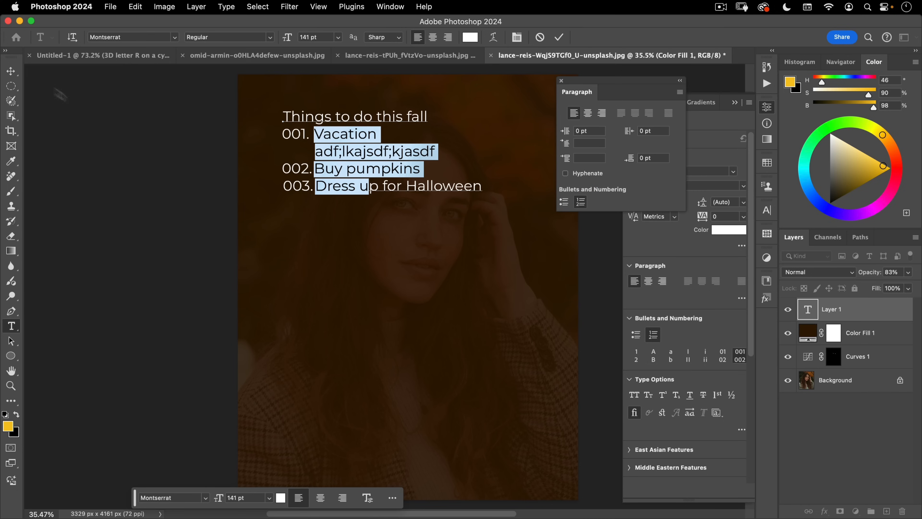
# Finish the text editing, dock the Paragraph panel with the Properties group and delete the text layer.
pyautogui.click(10, 71)
pyautogui.moveTo(663, 85); pyautogui.dragTo(719, 116)
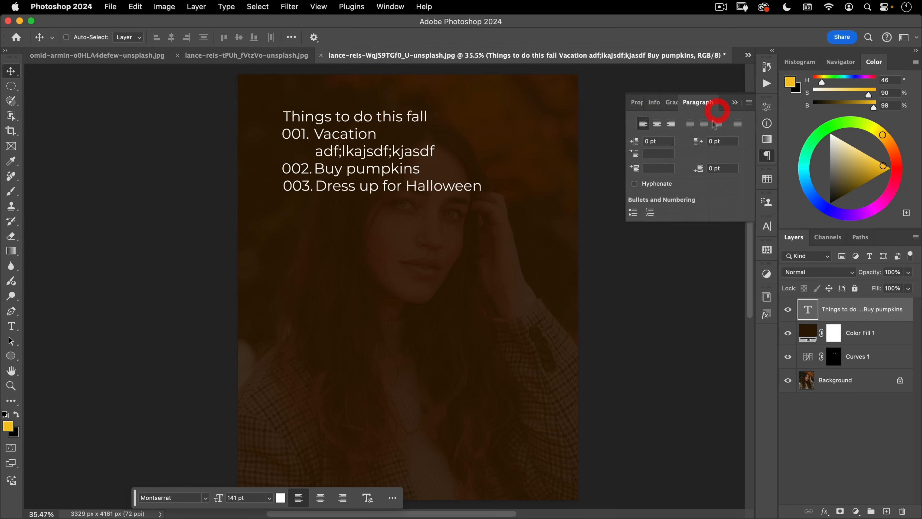
pyautogui.click(768, 156)
pyautogui.moveTo(856, 310); pyautogui.dragTo(903, 511)
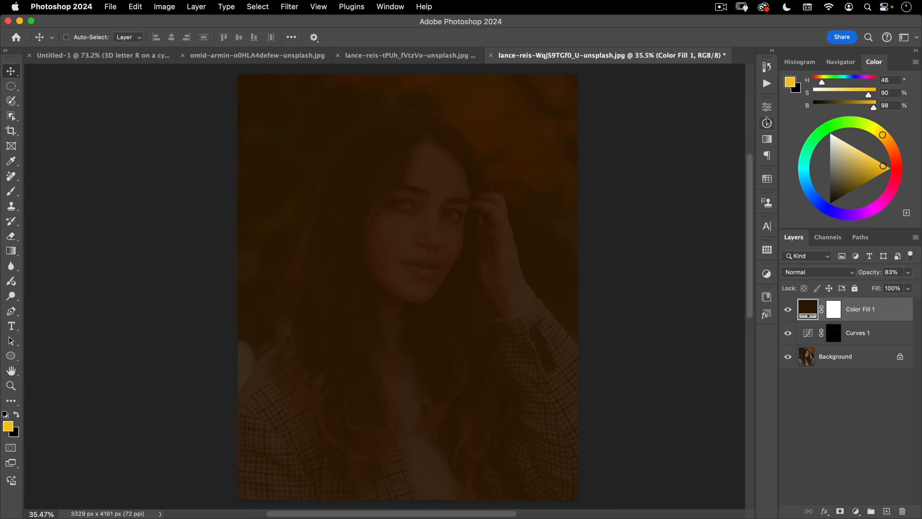
# Float and enlarge the Adjustments panel, collapse Single adjustments and expand Your presets.
pyautogui.click(767, 274)
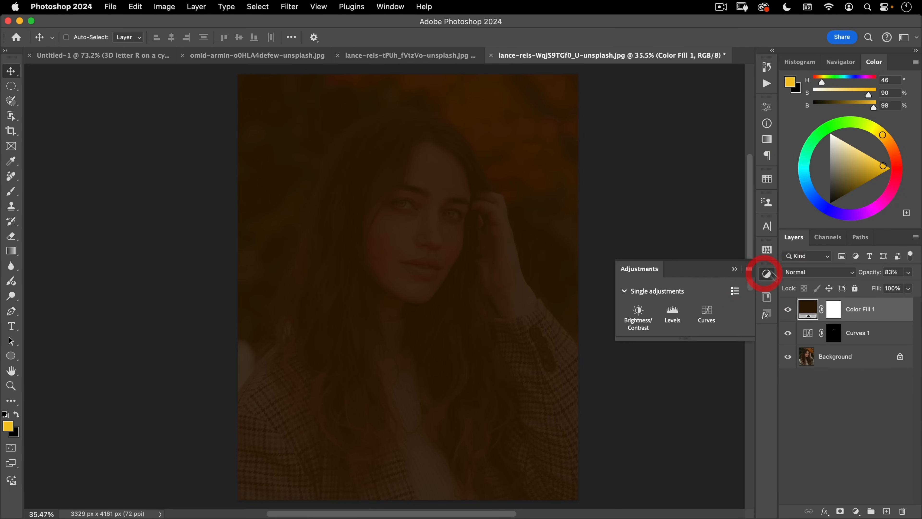
pyautogui.moveTo(642, 271); pyautogui.dragTo(614, 107)
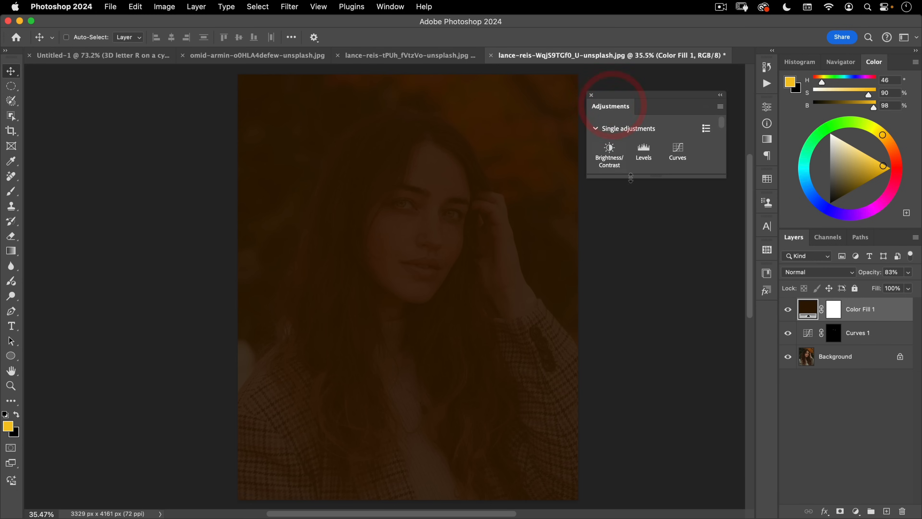
pyautogui.moveTo(615, 185); pyautogui.dragTo(615, 444)
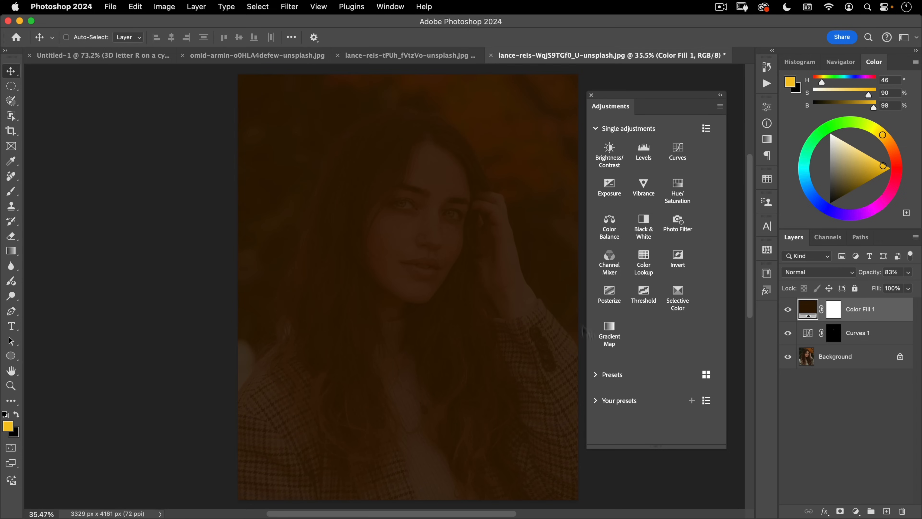
pyautogui.click(596, 129)
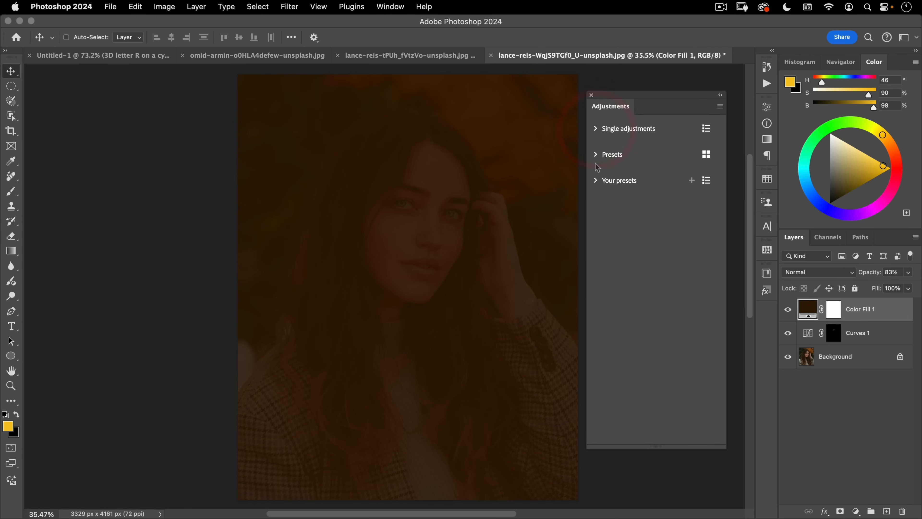
pyautogui.click(597, 180)
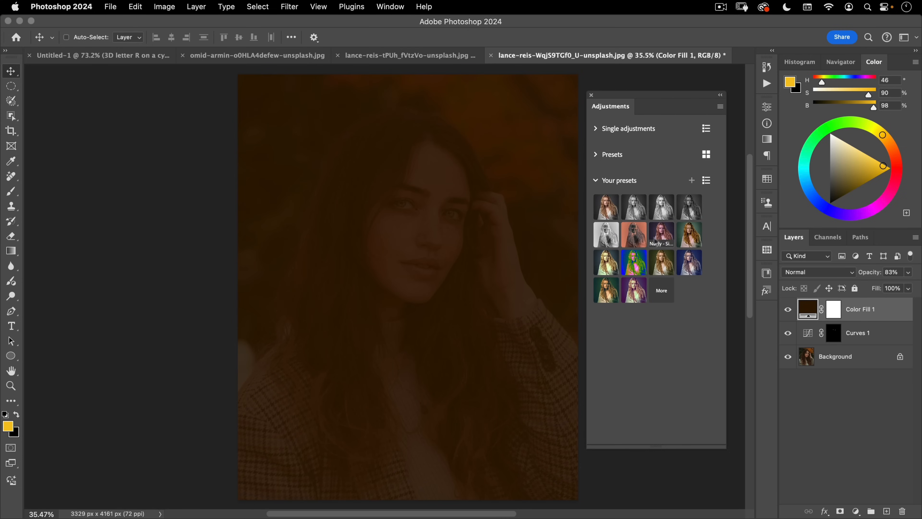
# Hide the Color Fill 1 layer, show your own presets as a full list and apply Nucly - Aquagrade.
pyautogui.click(788, 309)
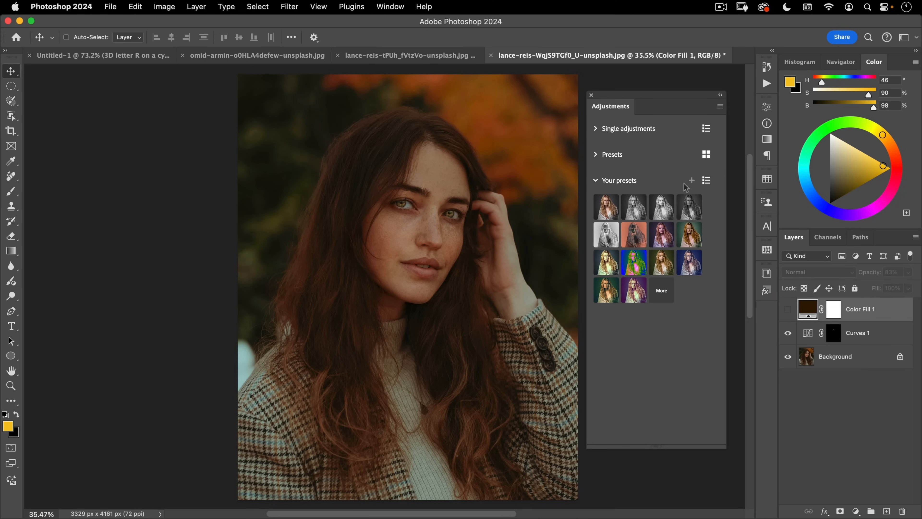
pyautogui.click(706, 180)
pyautogui.scroll(-3, 631, 270)
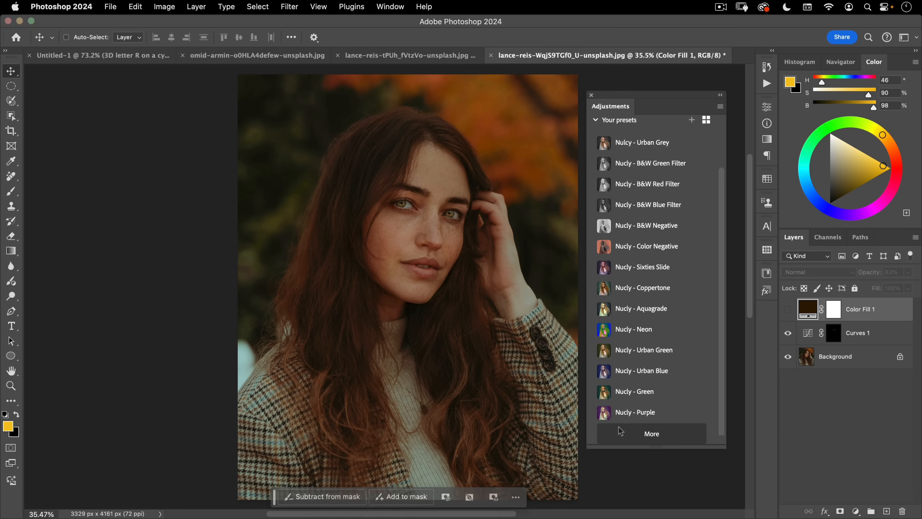
pyautogui.scroll(-2, 625, 418)
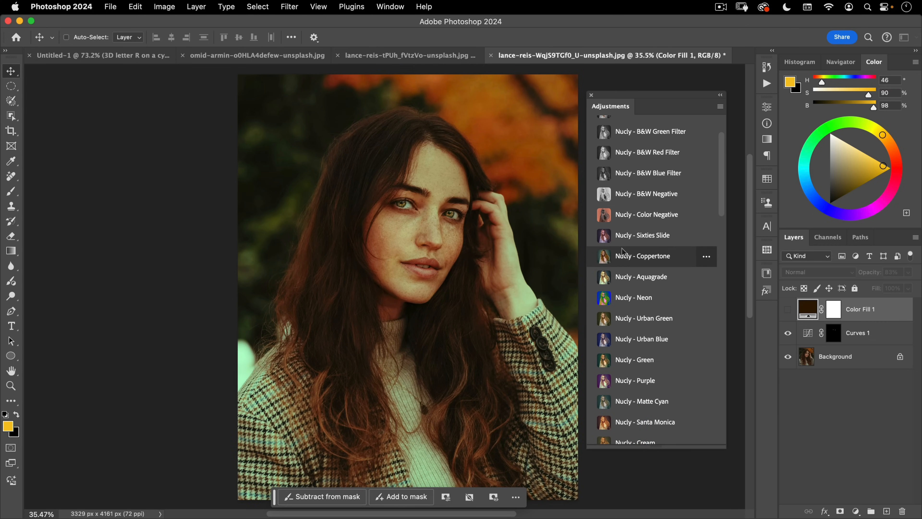
pyautogui.click(620, 278)
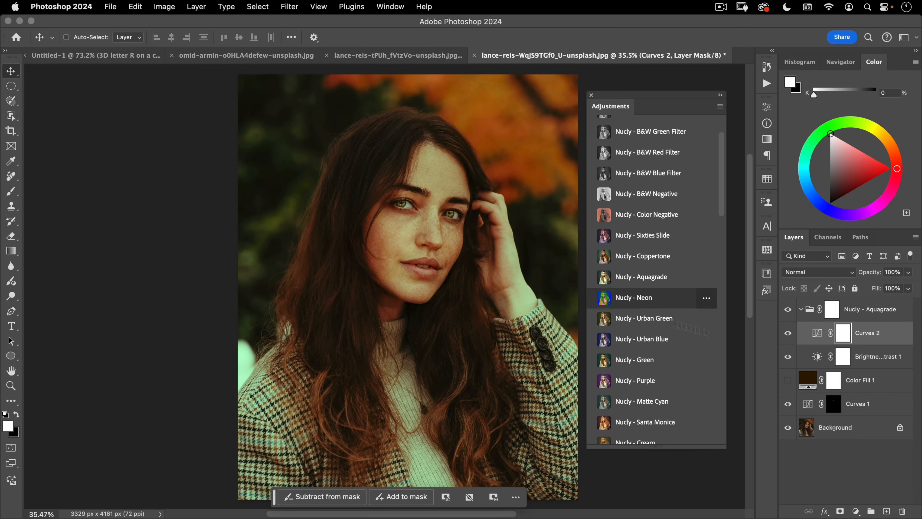
# Inspect the Nucly - Aquagrade group with its Curves and Brightness/Contrast layers, and preview other presets on the photo.
pyautogui.click(811, 311)
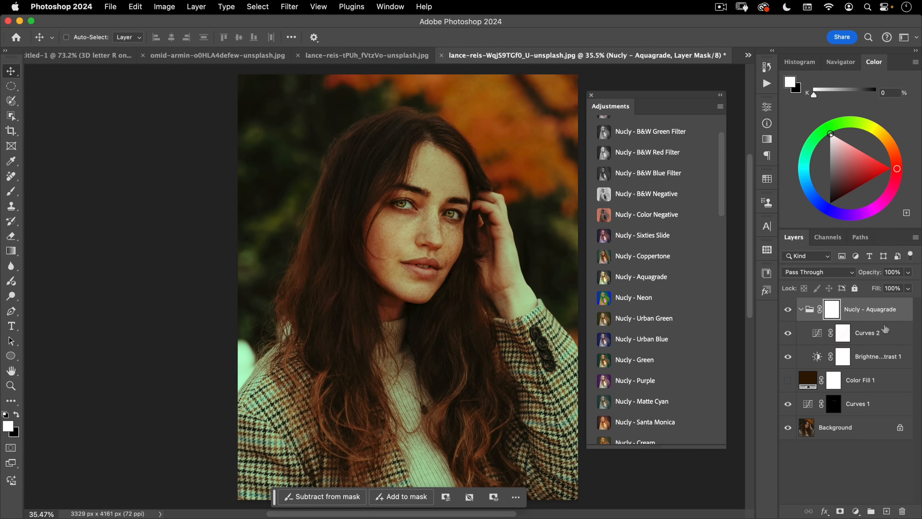
pyautogui.click(874, 333)
pyautogui.click(872, 356)
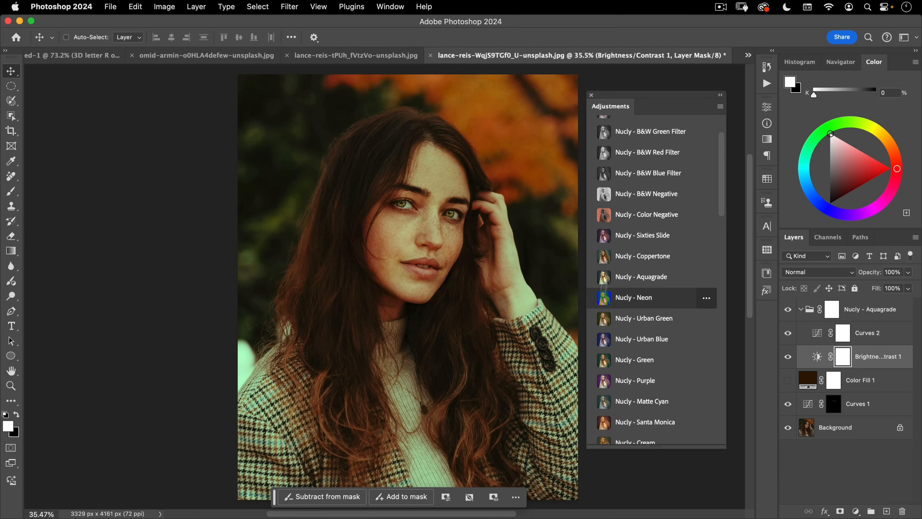
pyautogui.moveTo(610, 243)
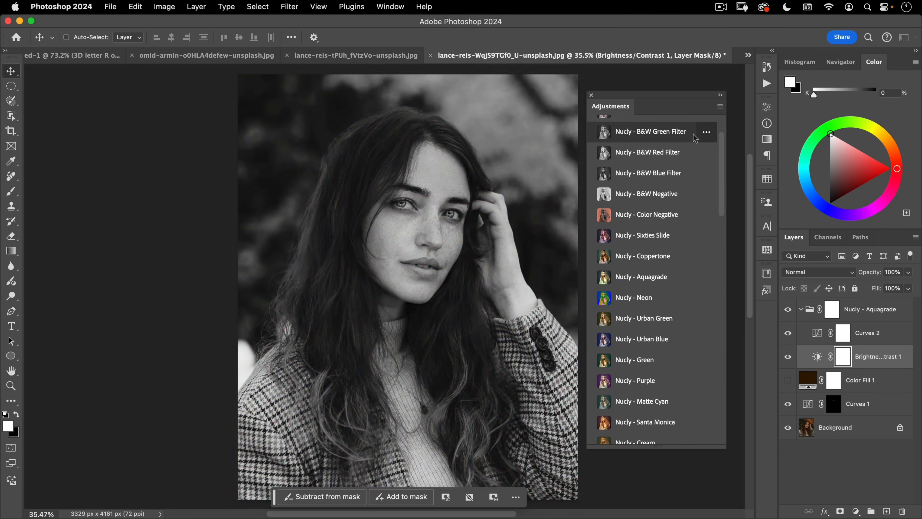
# Copy an elliptical area around the woman's face from the Background layer to a new layer, moving the Adjustments panel aside.
pyautogui.click(11, 86)
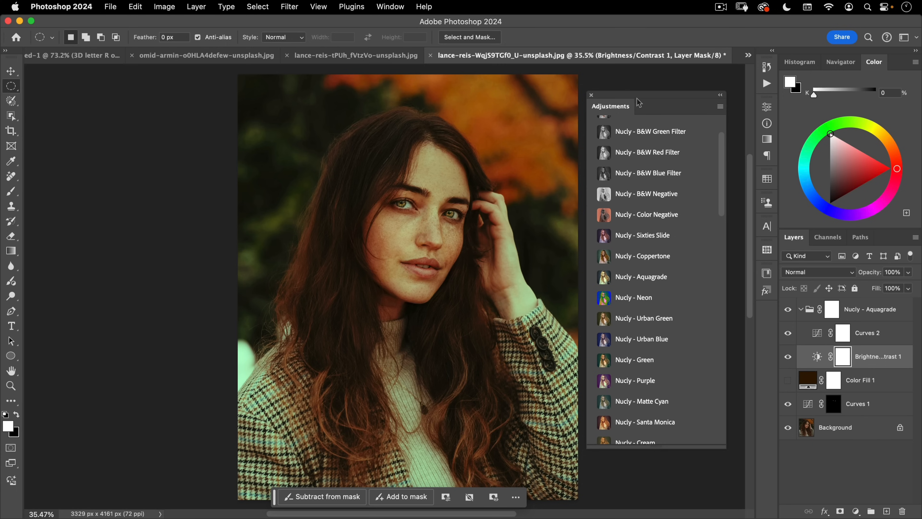
pyautogui.moveTo(644, 100); pyautogui.dragTo(666, 103)
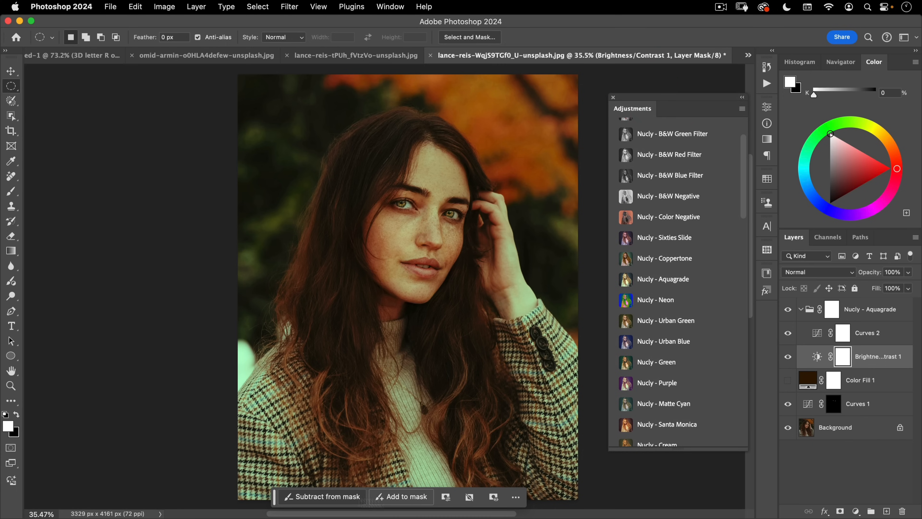
pyautogui.moveTo(316, 200)
pyautogui.mouseDown()
pyautogui.moveTo(462, 357)
pyautogui.moveTo(476, 359)
pyautogui.mouseUp()
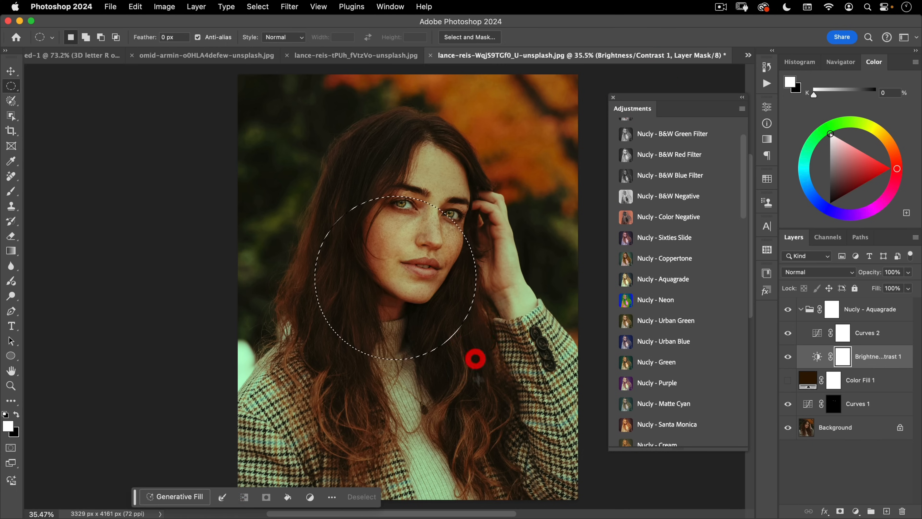
pyautogui.click(495, 374)
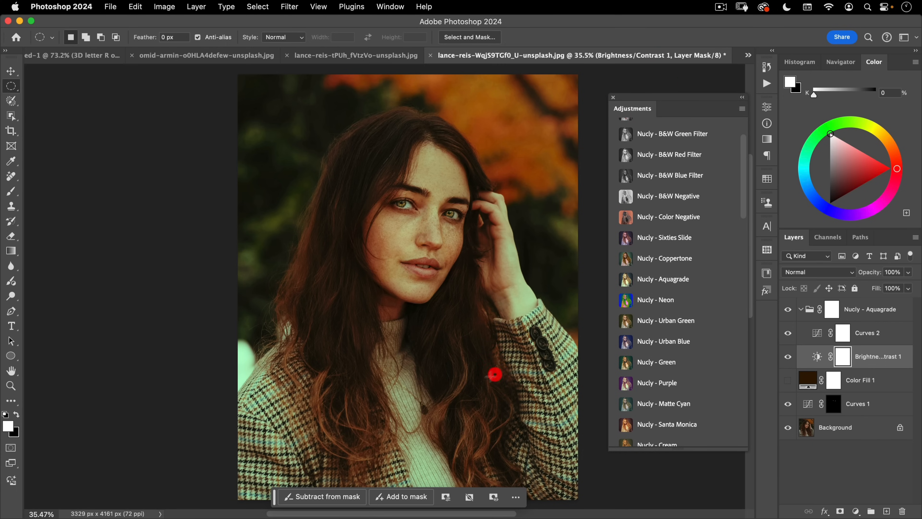
pyautogui.click(824, 429)
pyautogui.moveTo(298, 164); pyautogui.dragTo(495, 367)
pyautogui.press('super+j')
pyautogui.press('v')
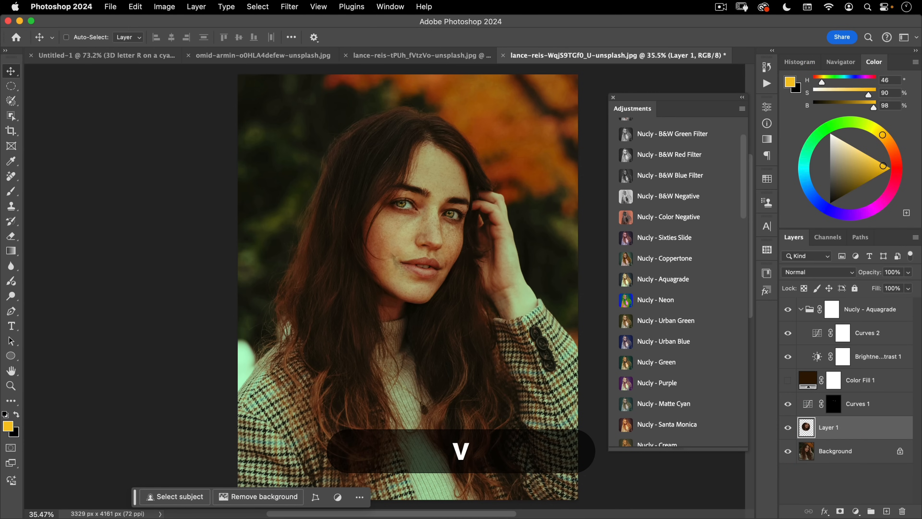
# Try flipping the copied face area horizontally and vertically with Free Transform, and cancel the transform.
pyautogui.press('super+t')
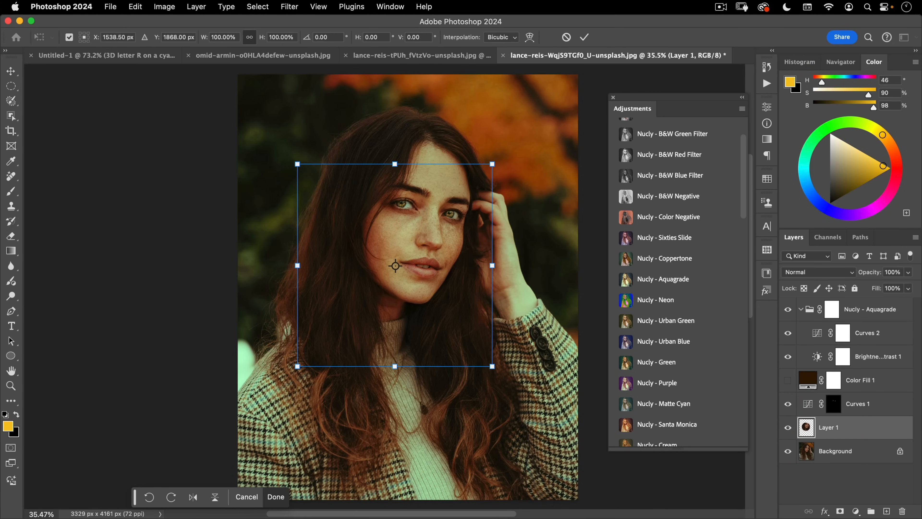
pyautogui.click(193, 497)
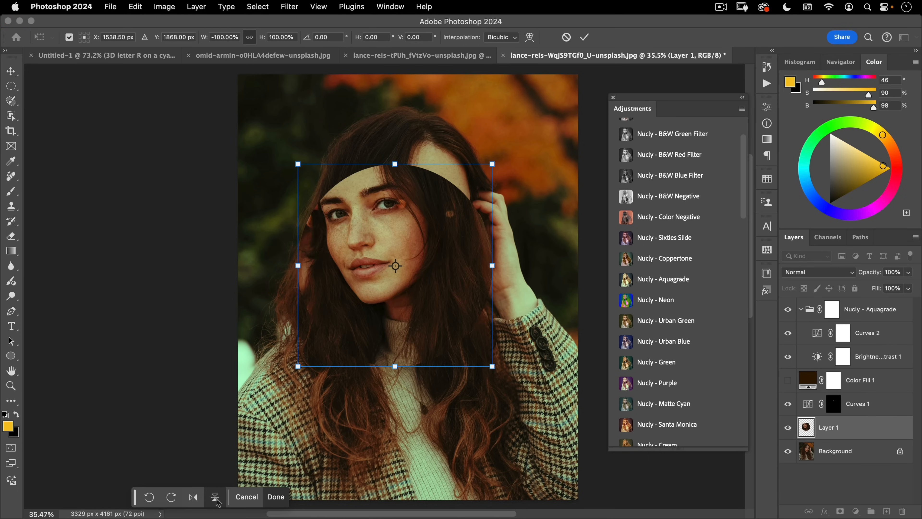
pyautogui.click(215, 497)
pyautogui.click(192, 497)
pyautogui.click(215, 497)
pyautogui.click(193, 496)
pyautogui.click(239, 501)
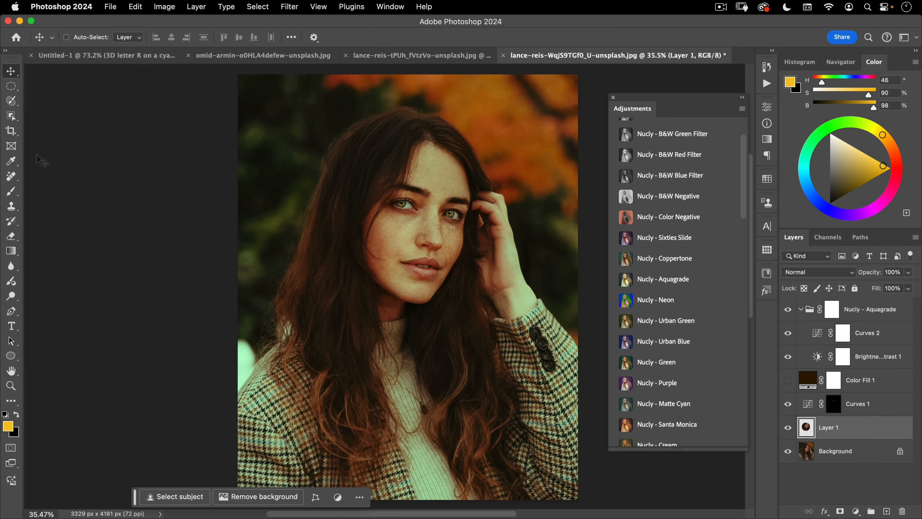
# Draw a white ellipse shape about 1770 by 1635 px over the face and move the contextual task bar beneath it.
pyautogui.click(11, 355)
pyautogui.moveTo(329, 176); pyautogui.dragTo(507, 340)
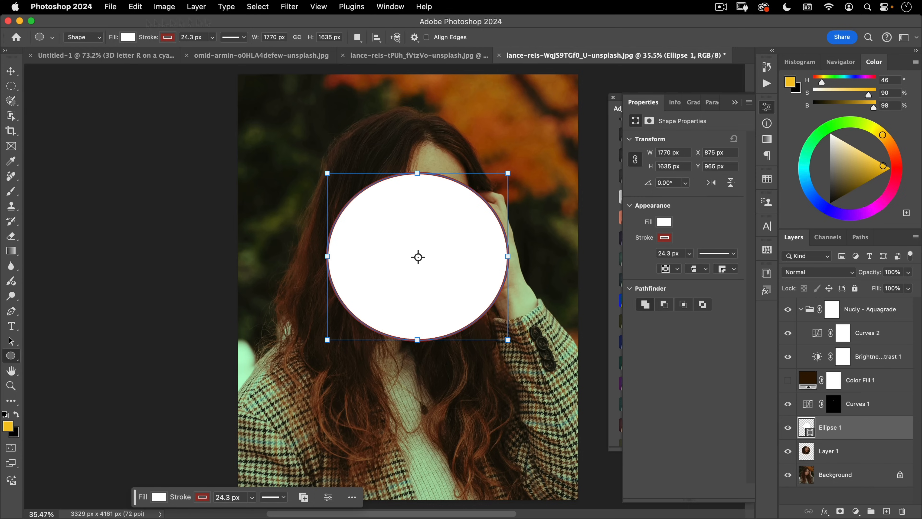
pyautogui.moveTo(135, 497); pyautogui.dragTo(303, 499)
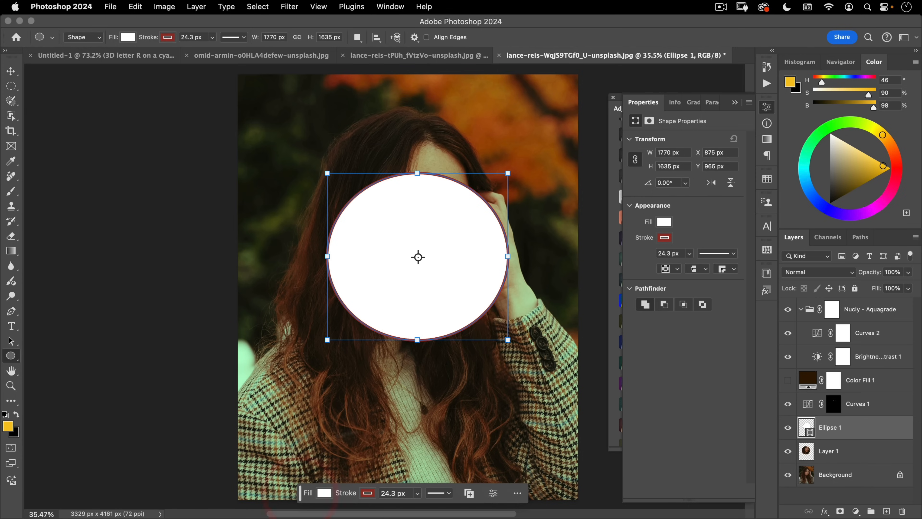